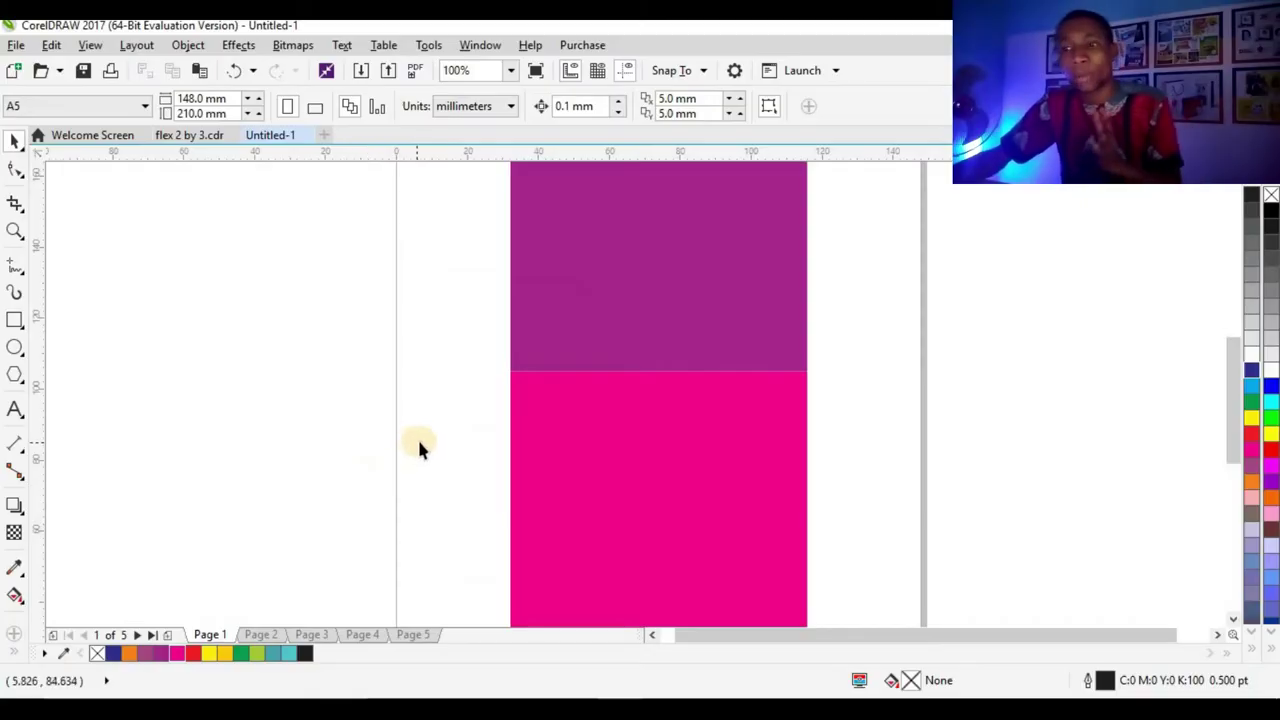
Step: Select the purple top rectangle on page 1 to inspect its fill
scroll(419, 447, down, 2)
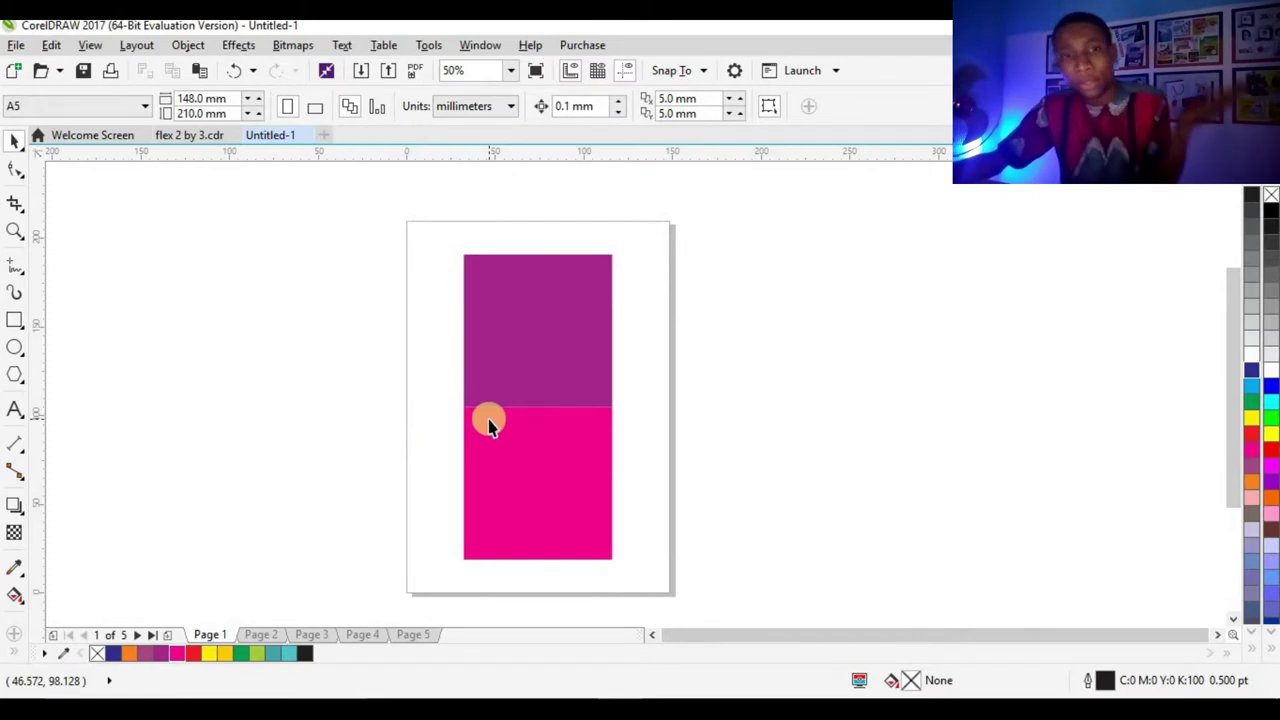
click(510, 358)
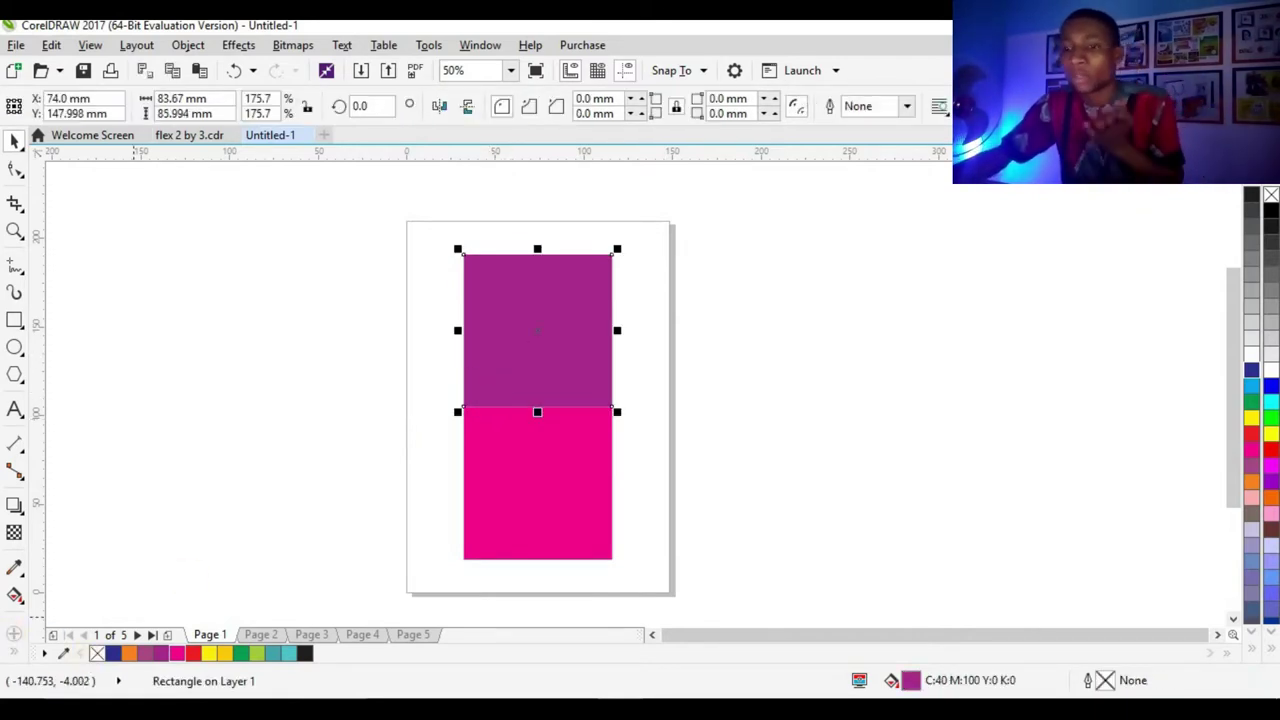
click(15, 593)
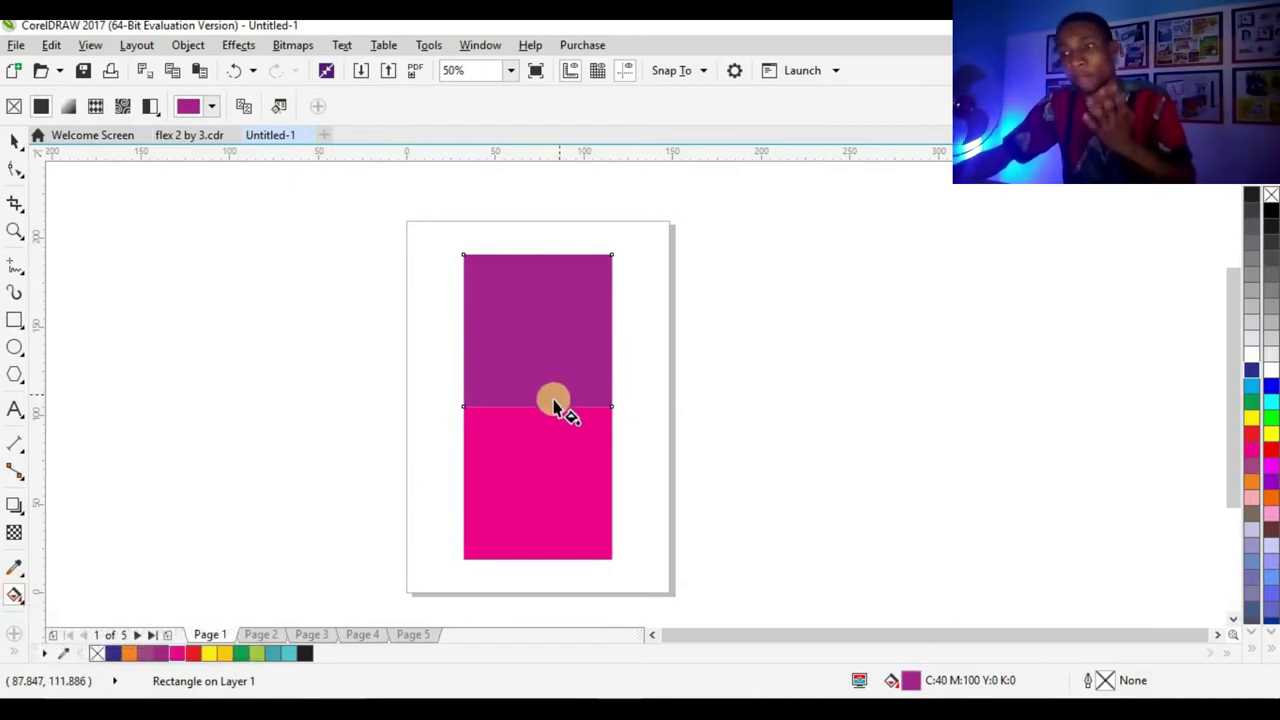
scroll(563, 338, up, 2)
Step: Draw a 120.65 mm square right of the page and fill it Blue Purple
key(F6)
scroll(394, 334, down, 2)
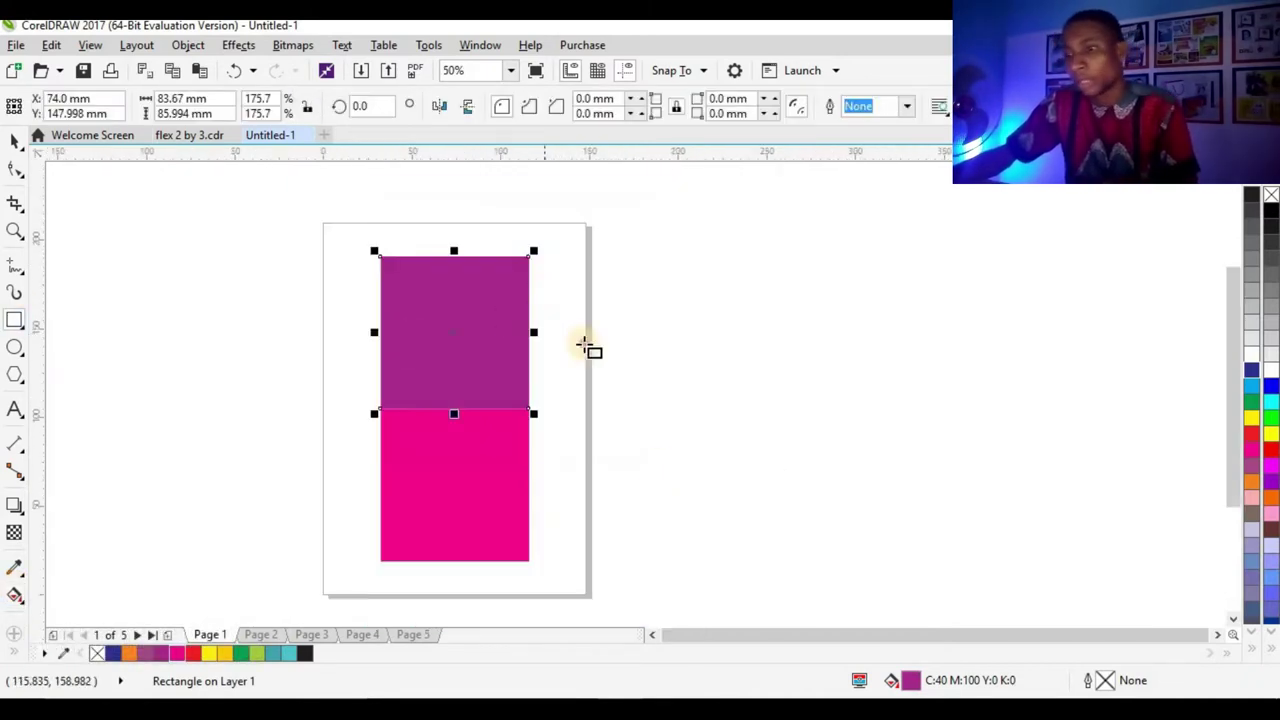
drag(538, 265, 763, 489)
click(15, 141)
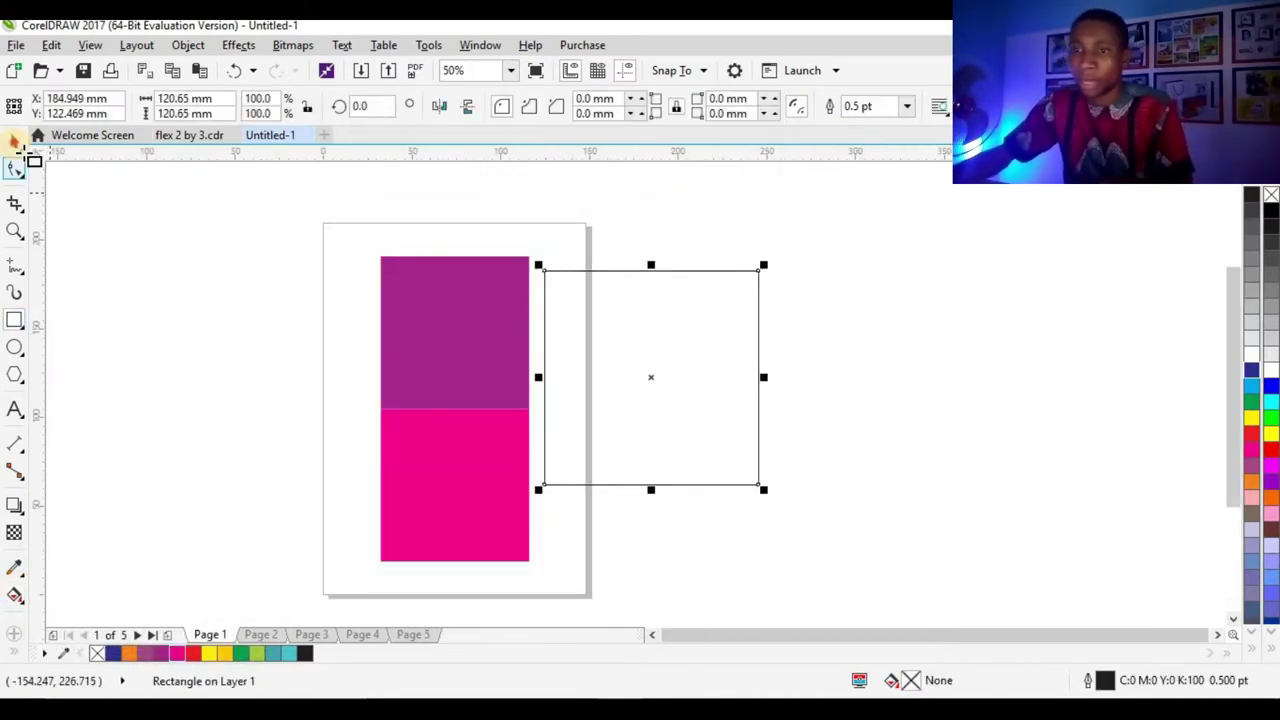
click(165, 655)
click(15, 593)
Step: Give the square a Blue Purple-to-pink fountain fill, angled upward toward the right
drag(604, 303, 678, 419)
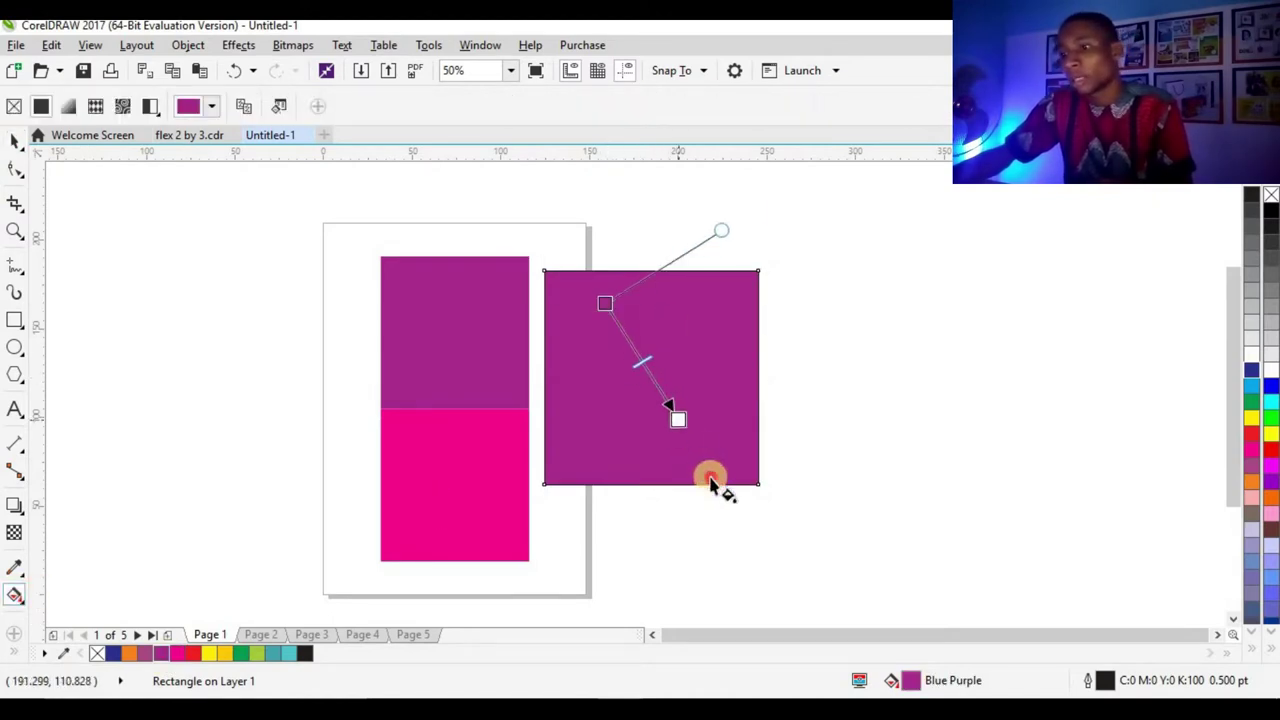
drag(710, 480, 708, 470)
drag(193, 653, 690, 477)
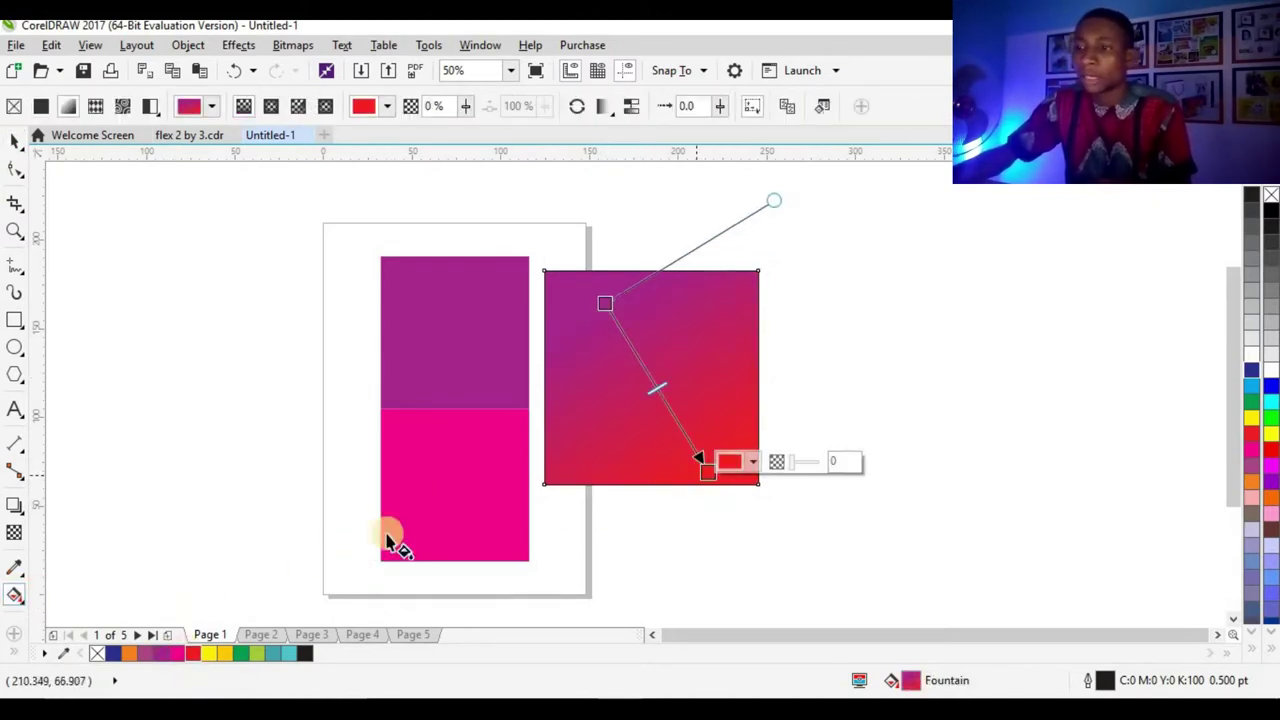
drag(172, 653, 829, 392)
drag(604, 302, 528, 375)
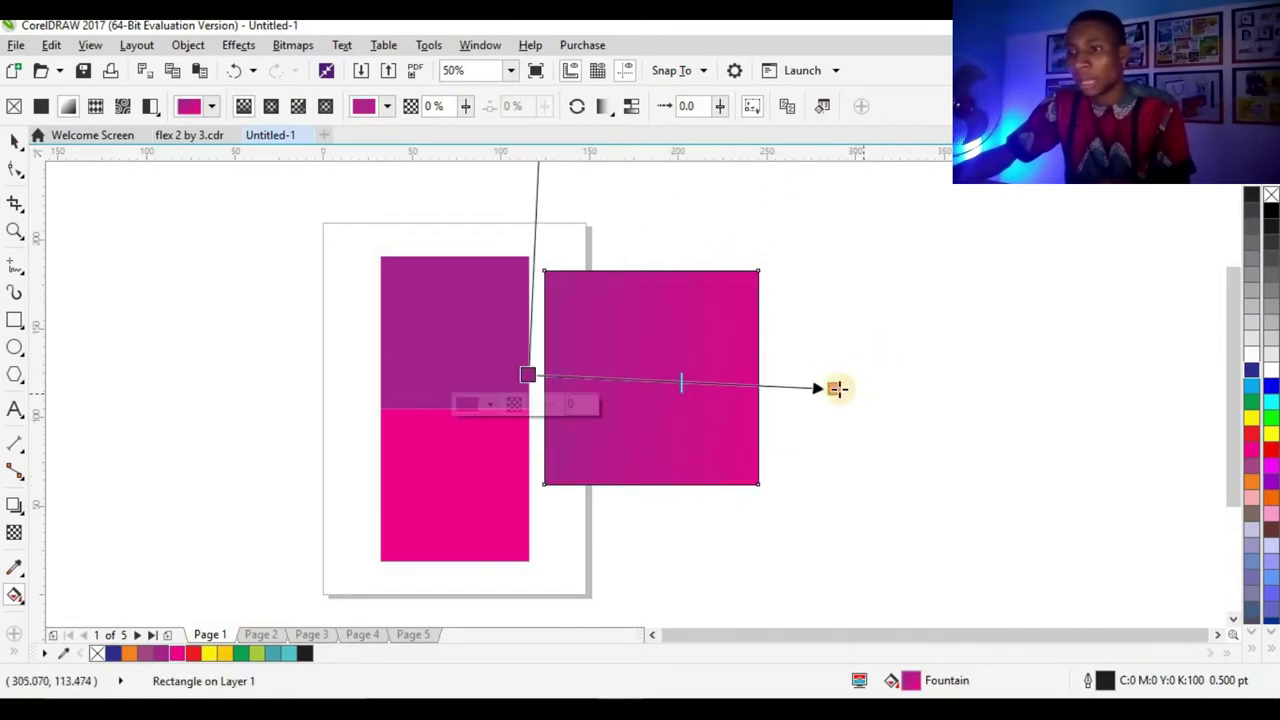
drag(836, 389, 852, 367)
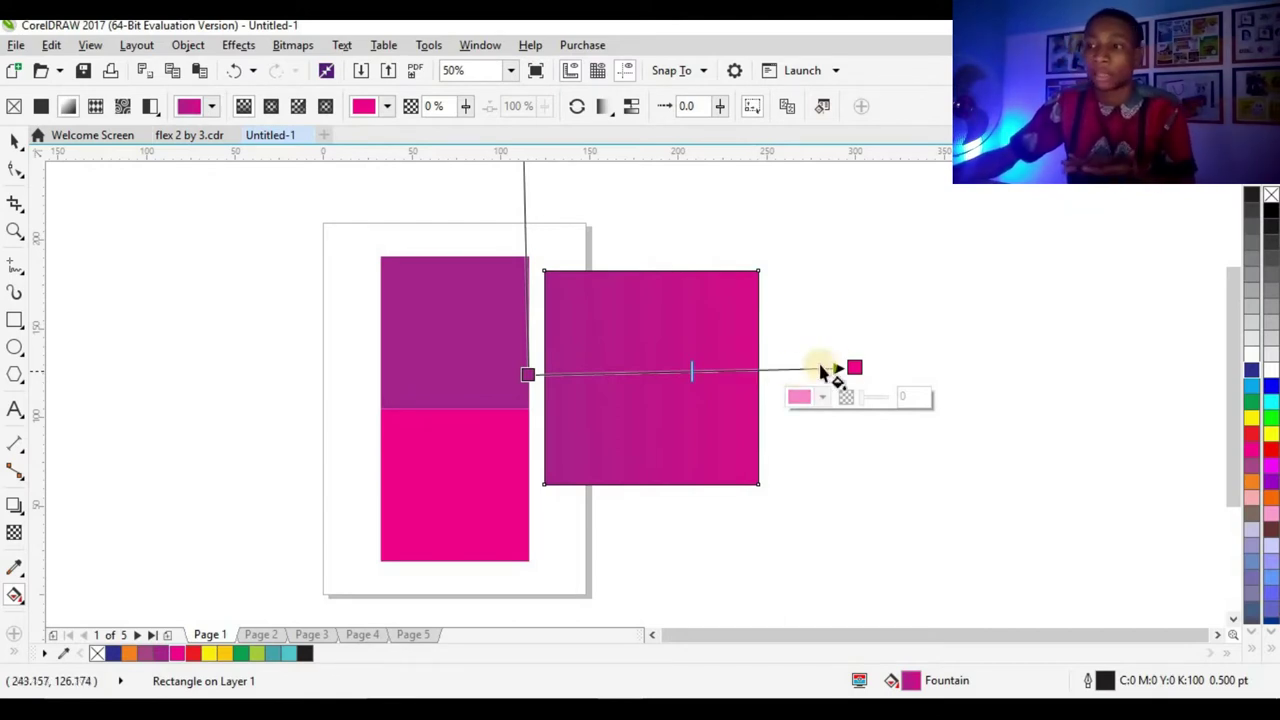
drag(846, 366, 717, 331)
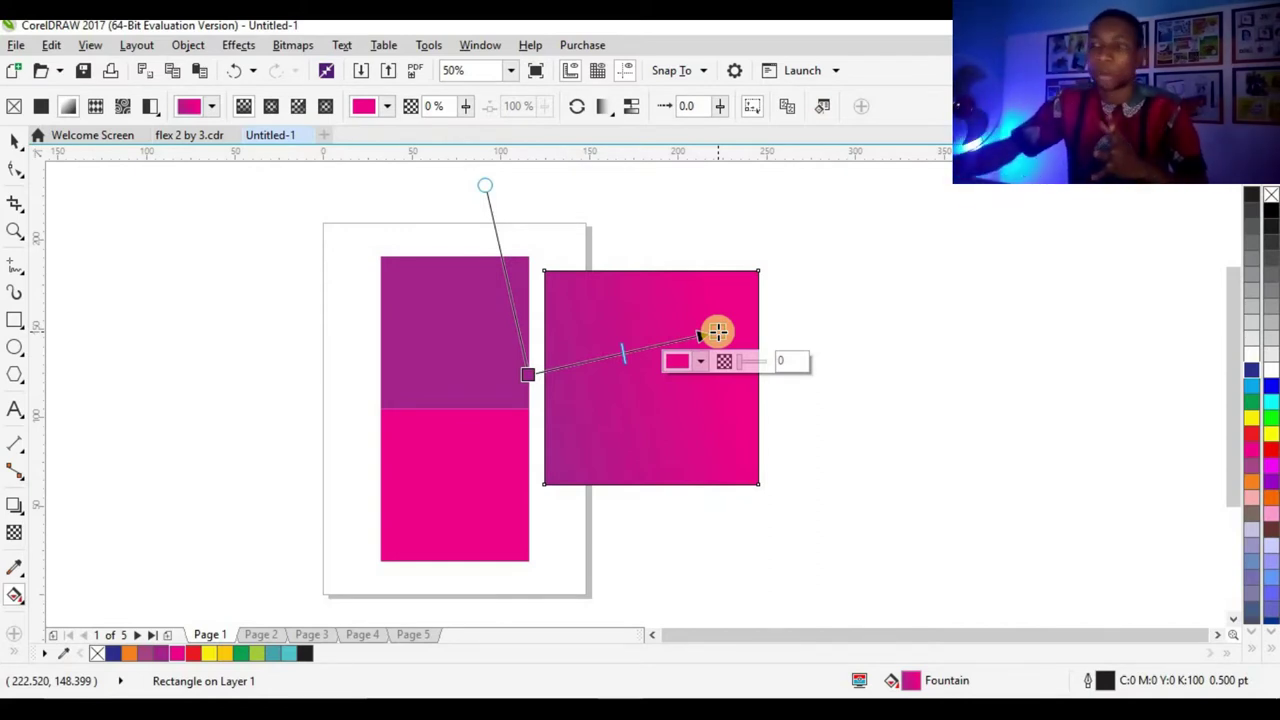
drag(717, 332, 783, 275)
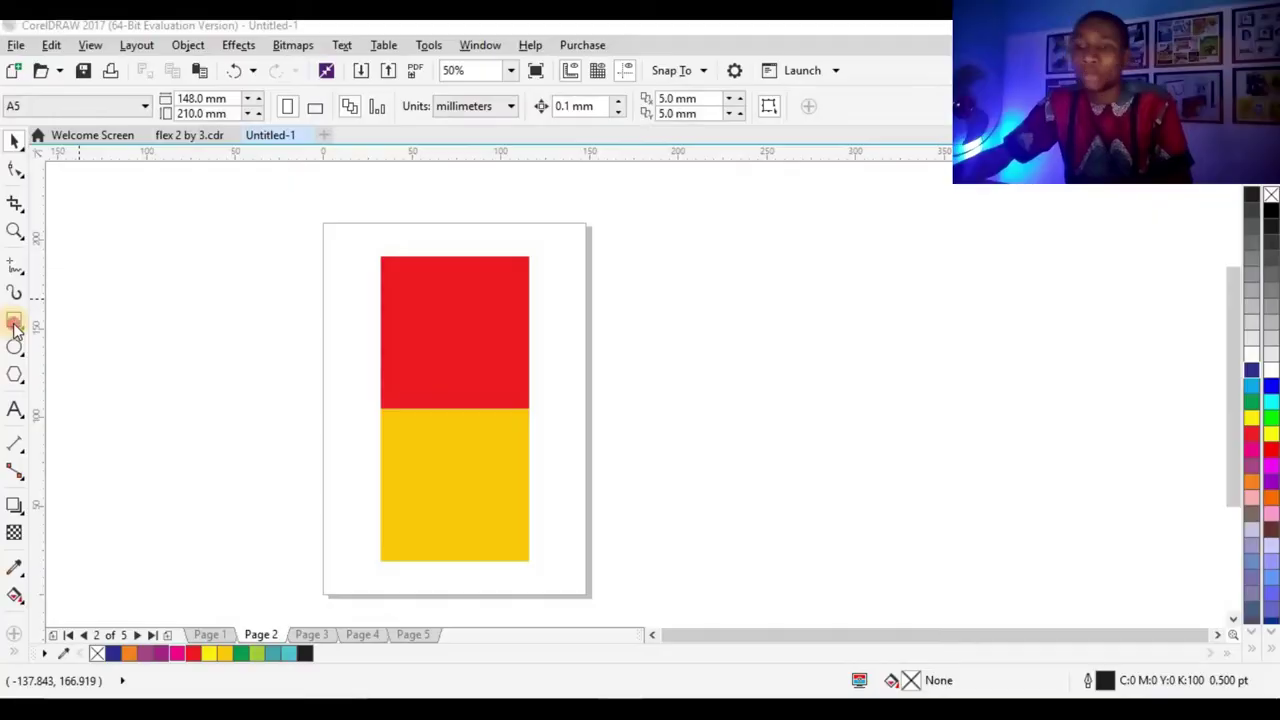
Step: Draw a square right of page 2, fill it red, and add a red-to-white fountain fill
click(14, 320)
drag(580, 272, 870, 550)
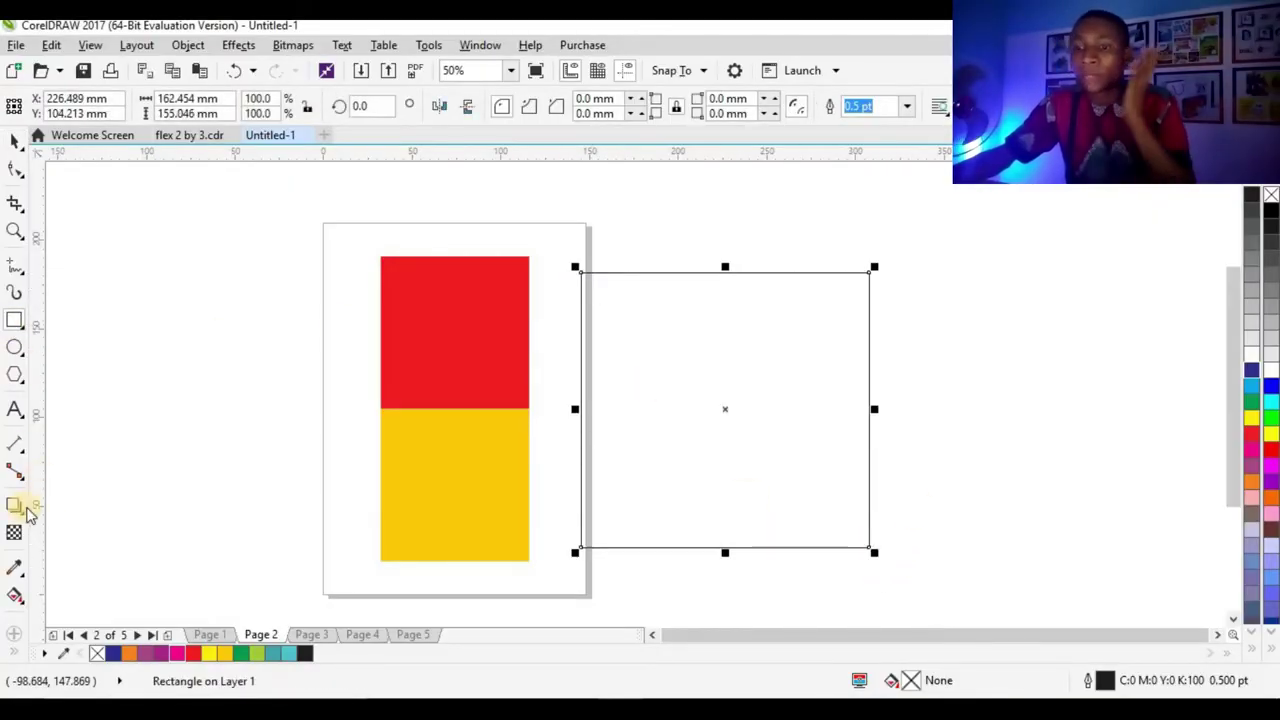
click(14, 141)
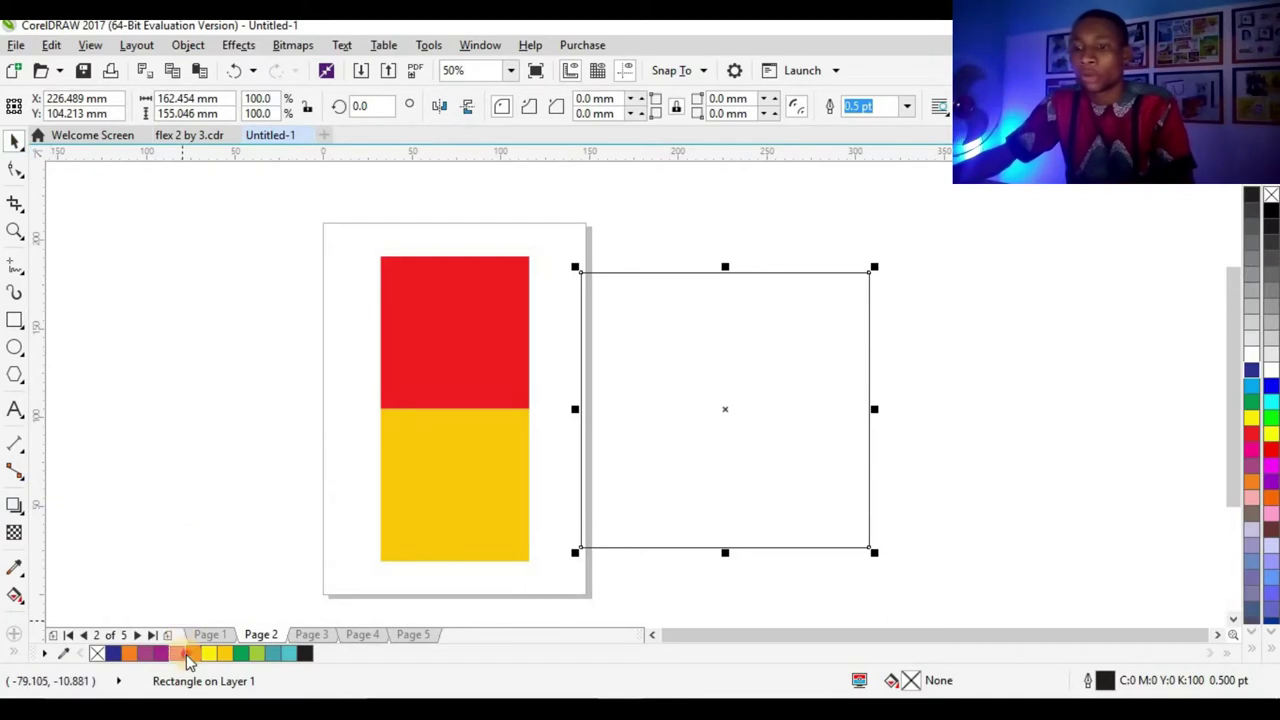
click(189, 654)
click(14, 595)
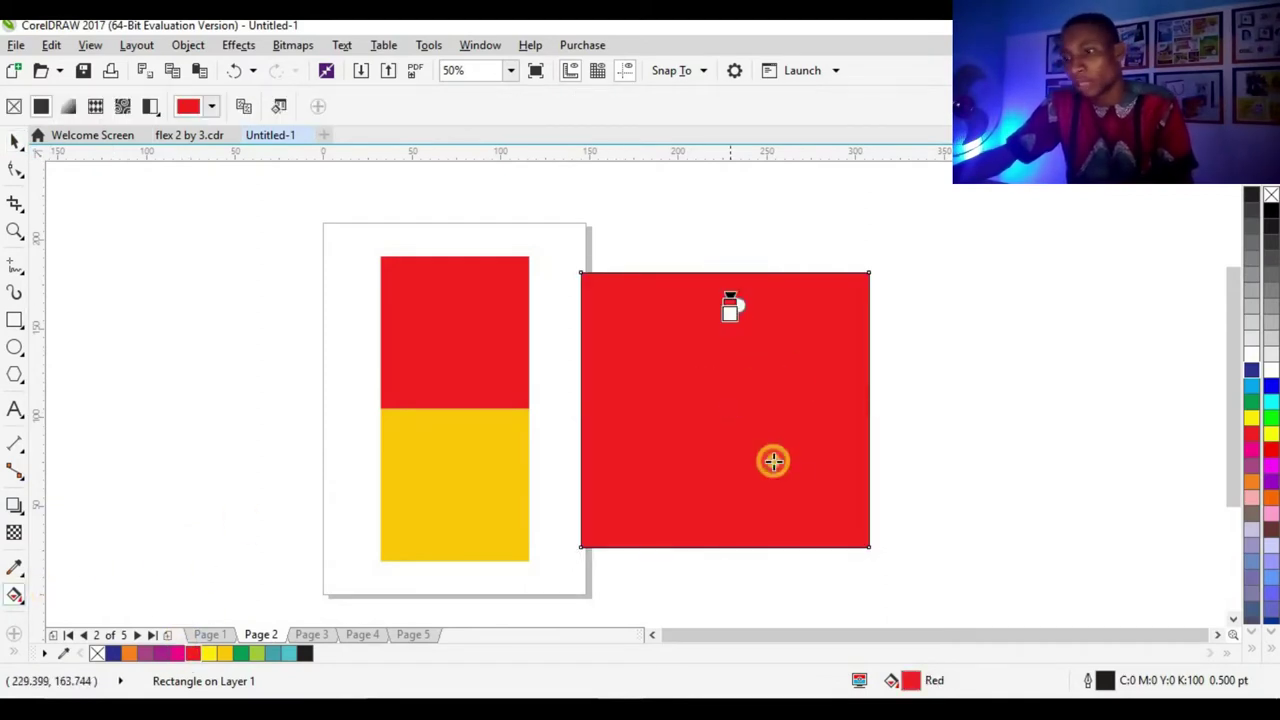
drag(773, 461, 776, 457)
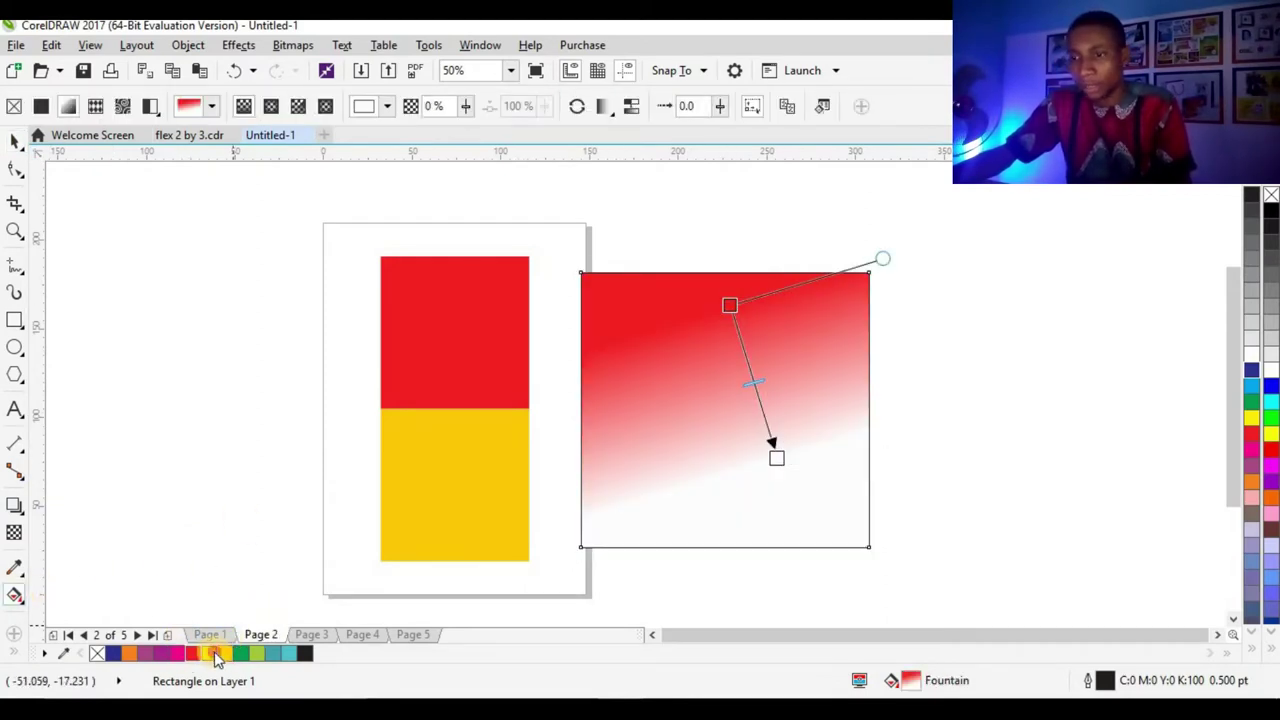
Step: Set the fountain fill's end colour to yellow and expand the colour palette
click(212, 652)
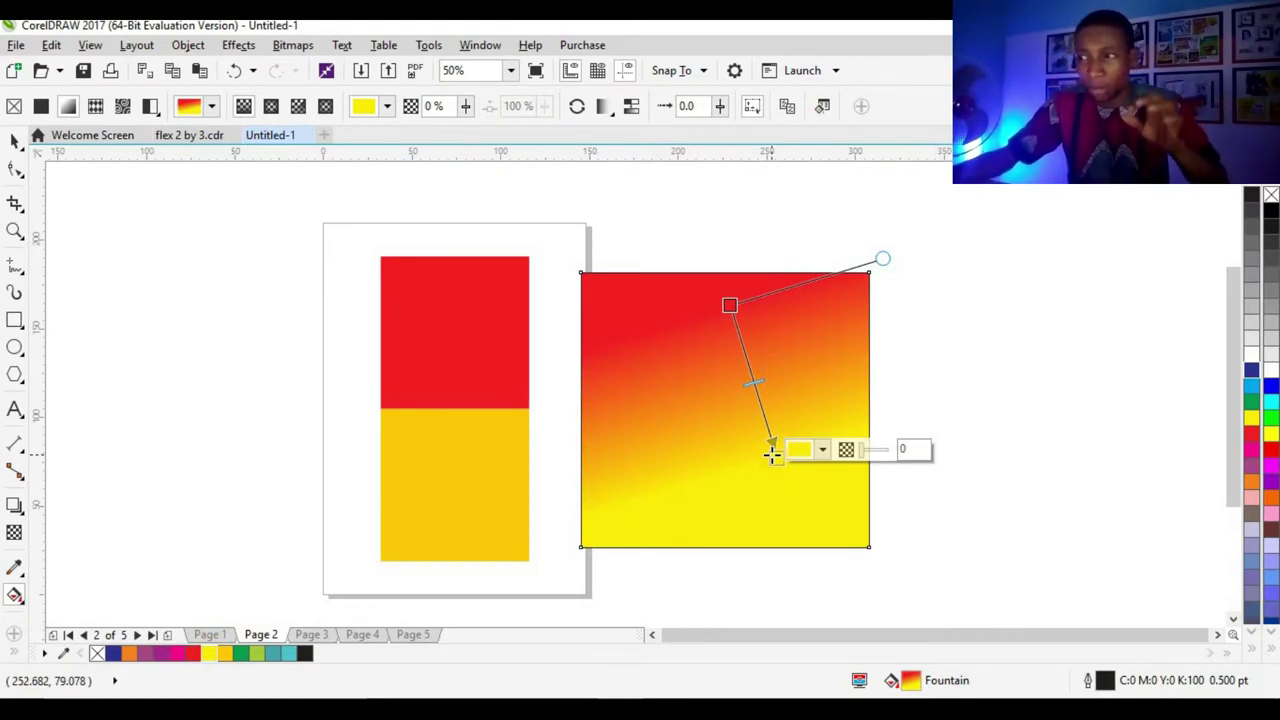
click(1251, 650)
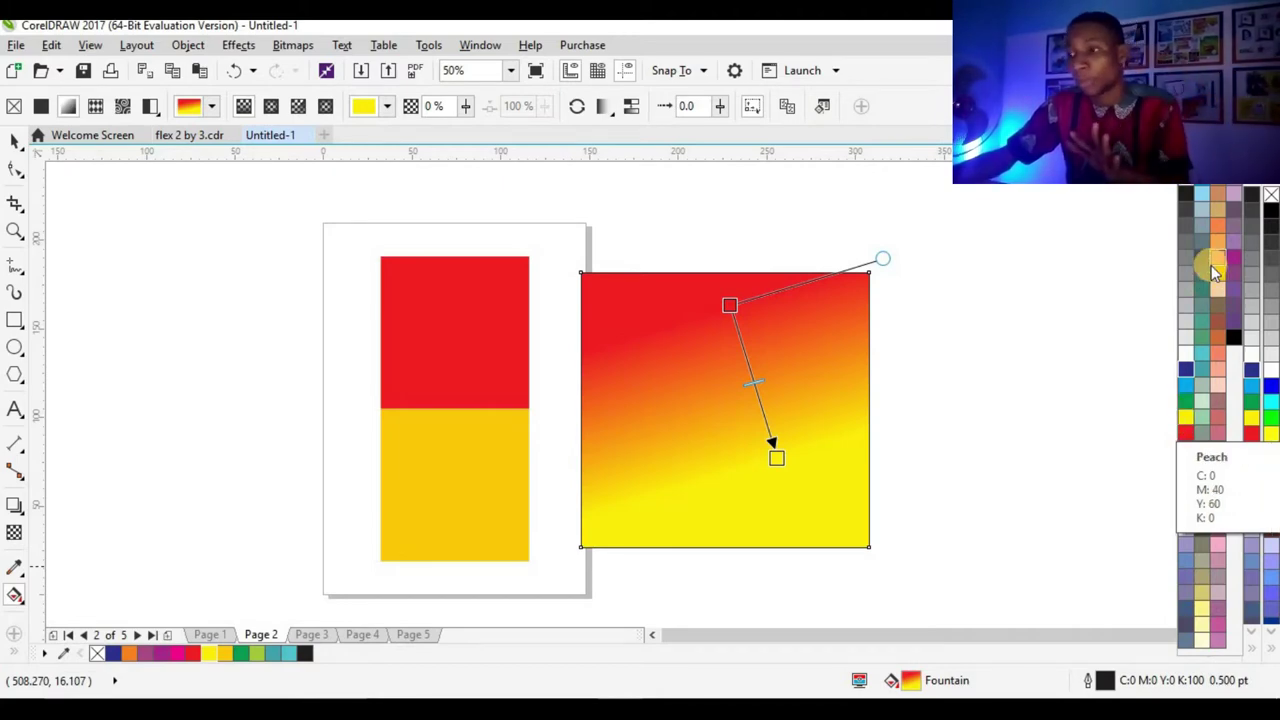
Step: Apply Peach to the gradient end and pull the red start far left for a horizontal orange-to-yellow fade
drag(1211, 265, 931, 430)
drag(728, 304, 466, 291)
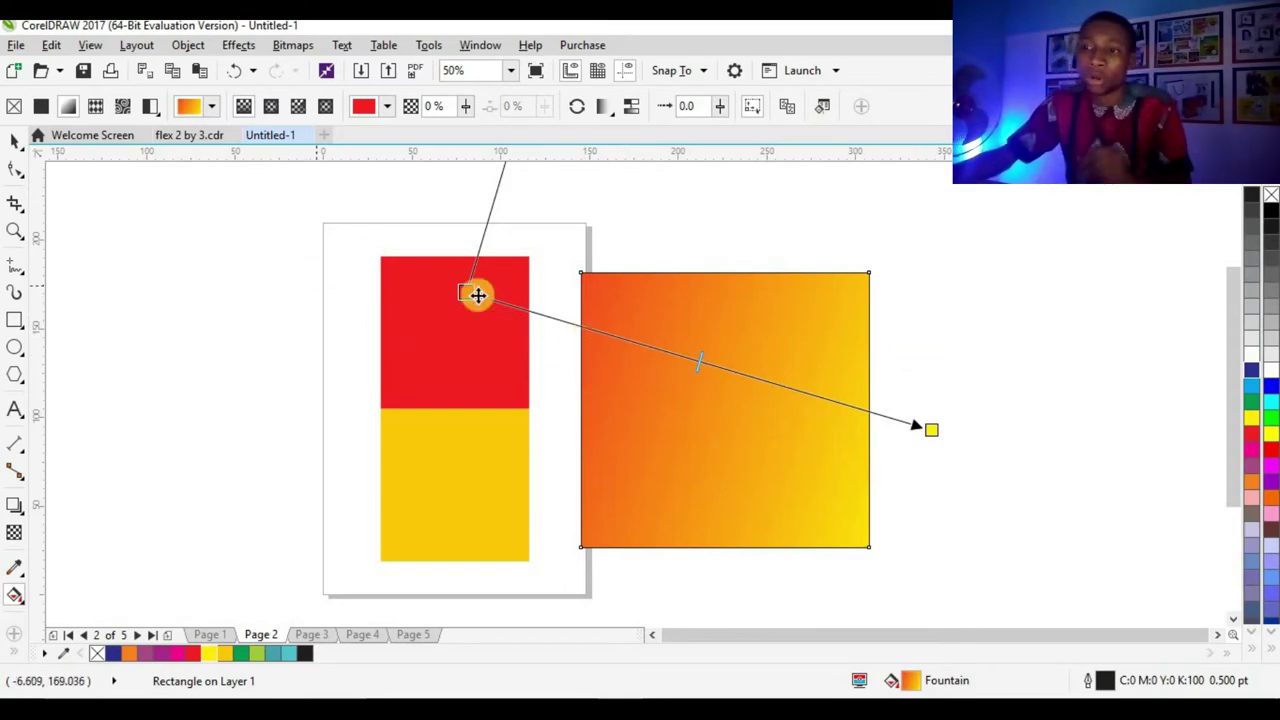
drag(457, 292, 923, 526)
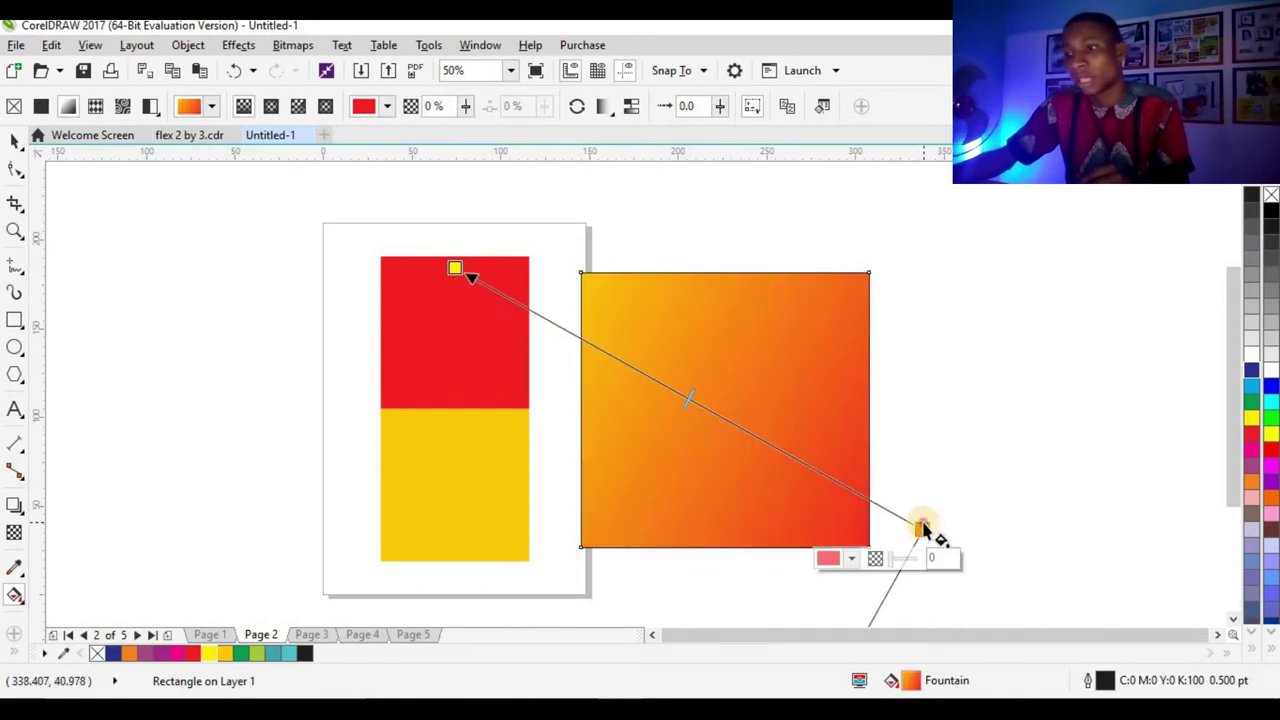
drag(960, 468, 960, 468)
drag(920, 520, 555, 511)
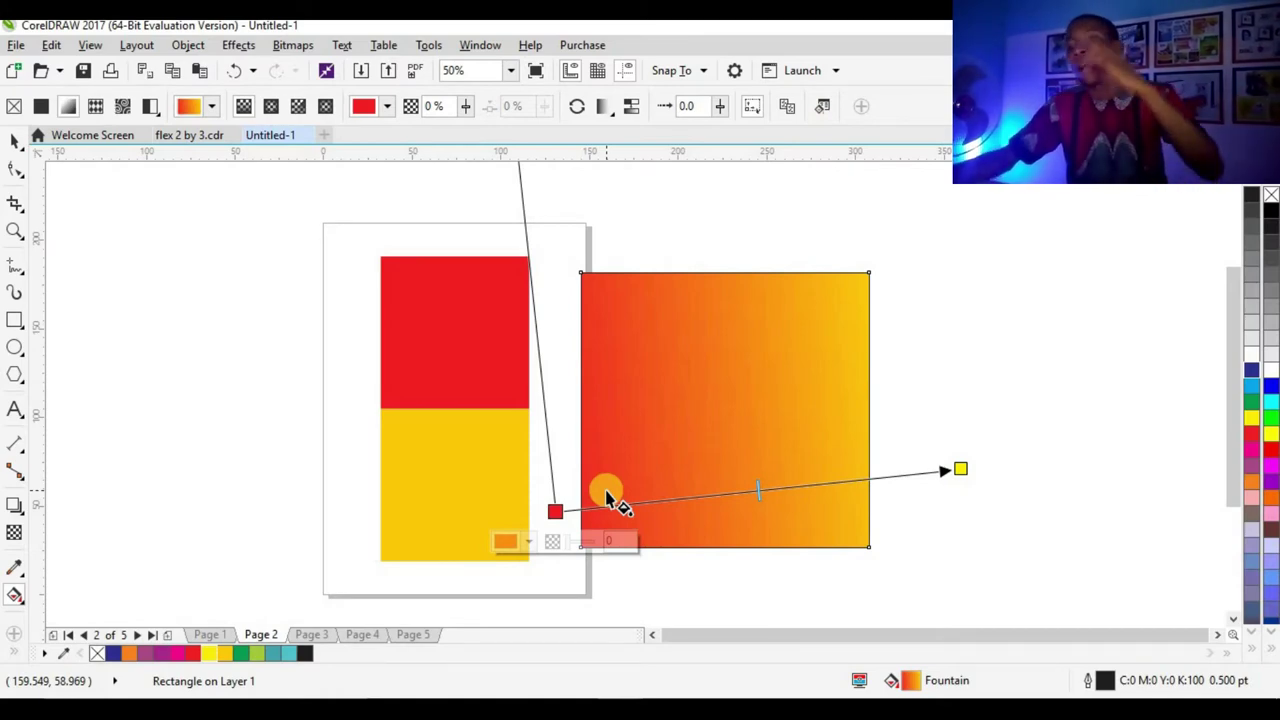
drag(555, 511, 390, 506)
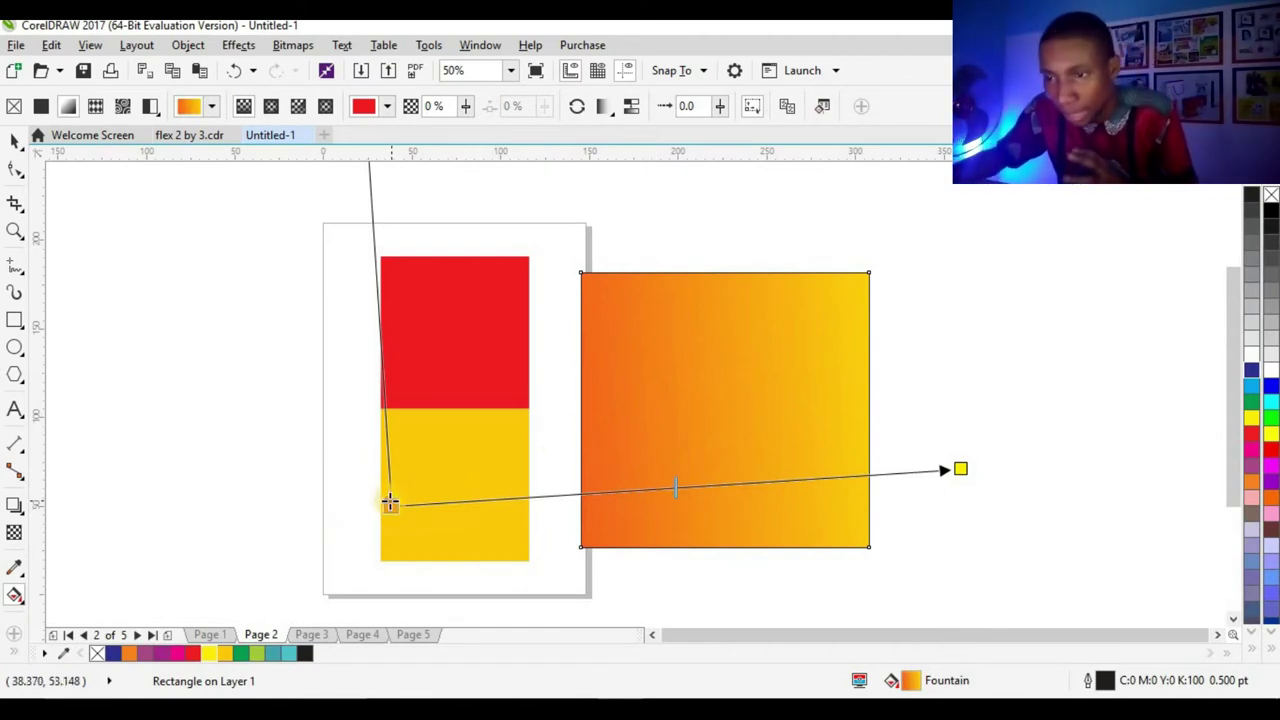
drag(389, 504, 105, 522)
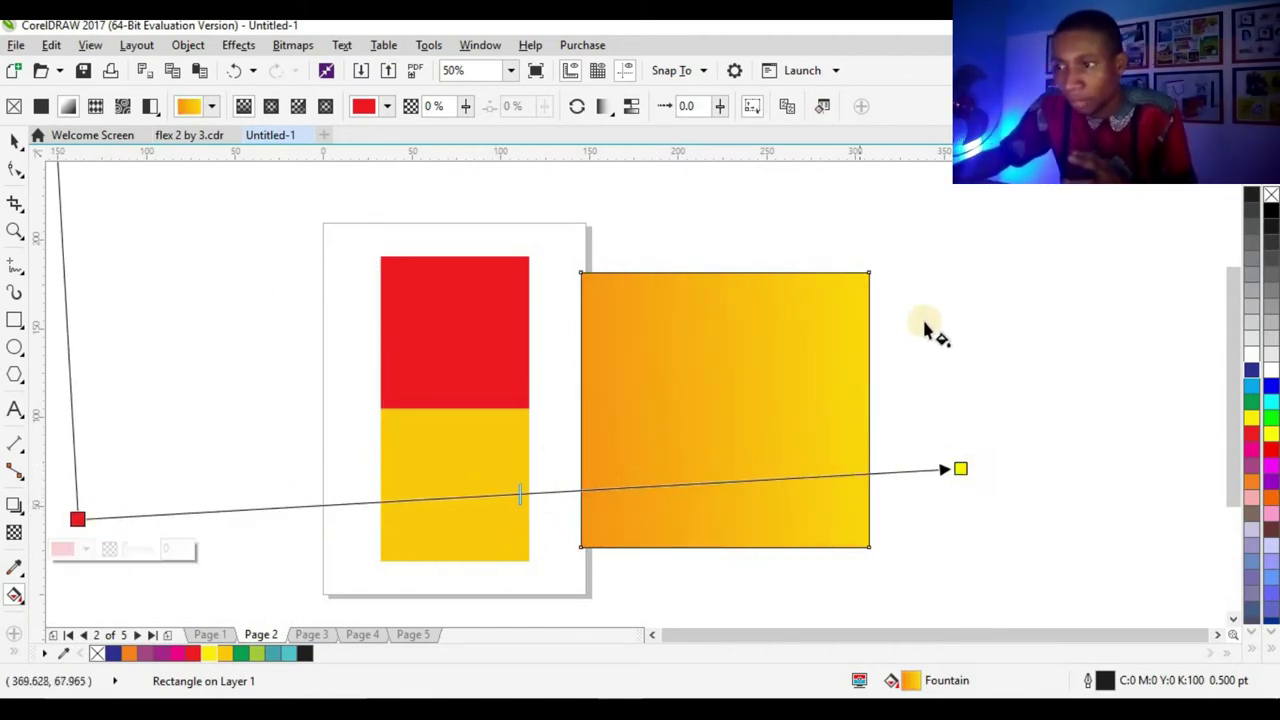
Step: Move the gradient's start node to the square's lower-left corner for a diagonal orange-to-yellow fade
scroll(925, 325, down, 1)
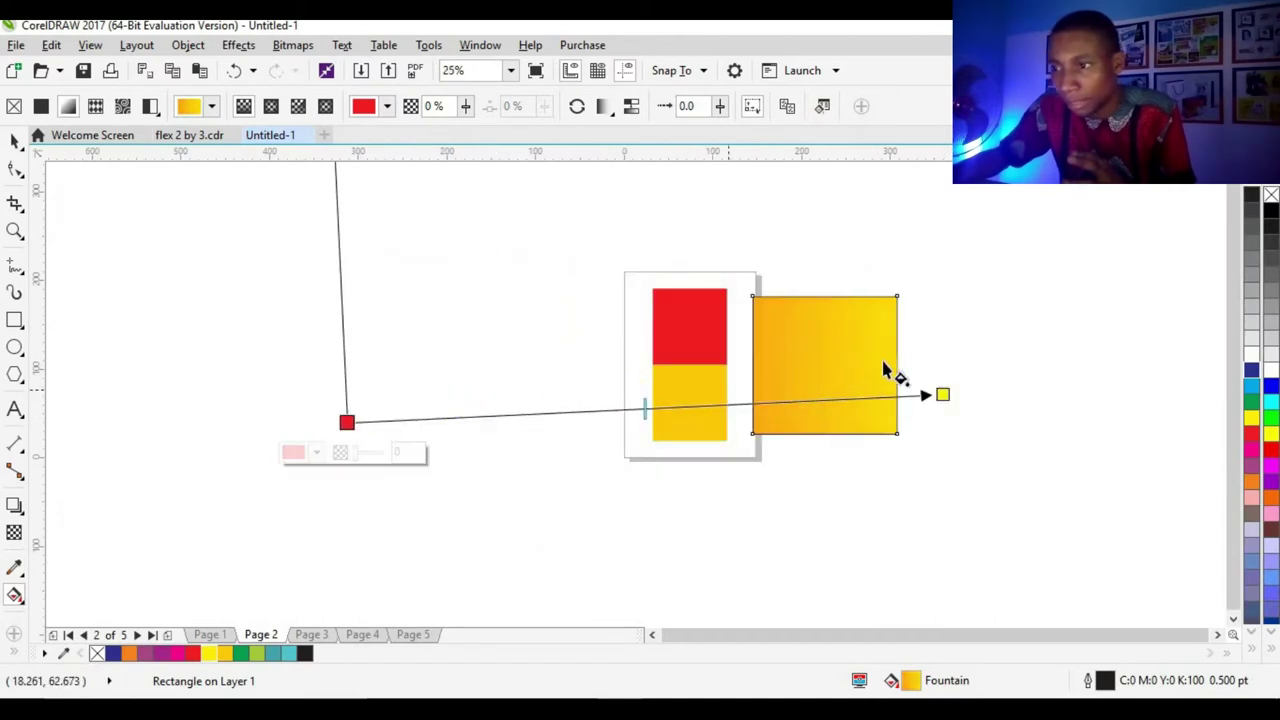
scroll(885, 370, up, 1)
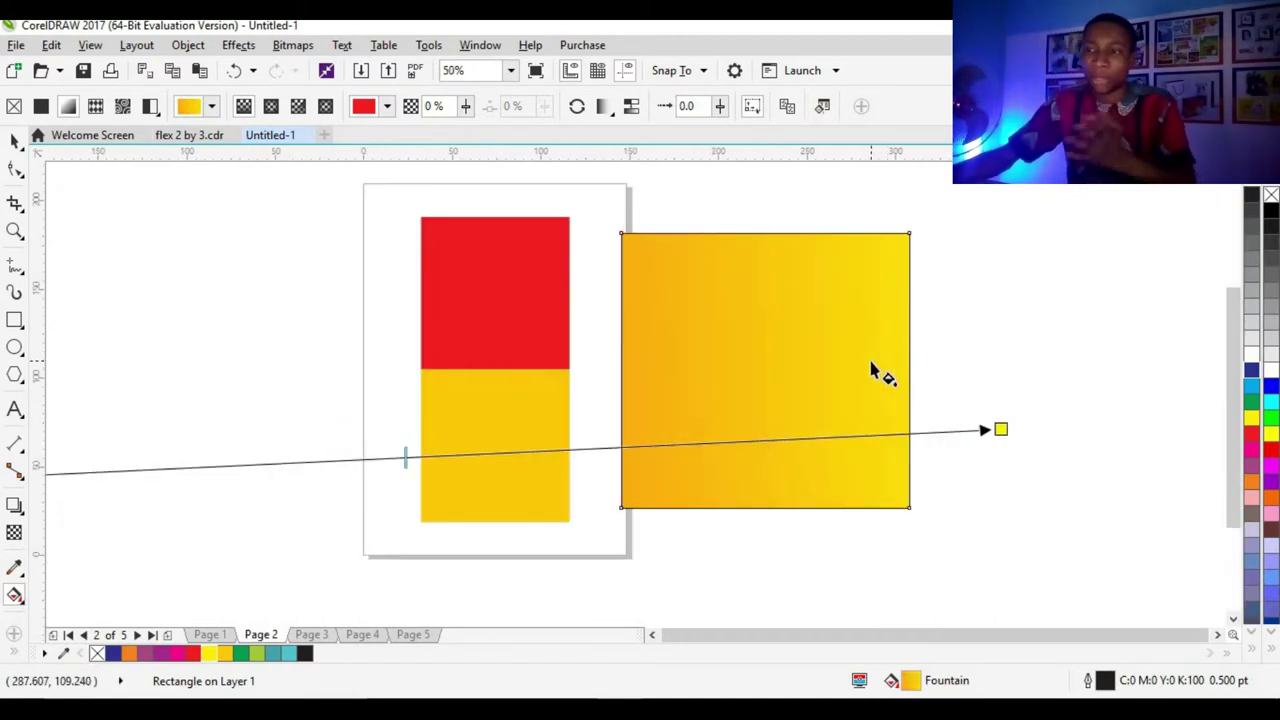
scroll(629, 363, up, 1)
scroll(600, 368, down, 1)
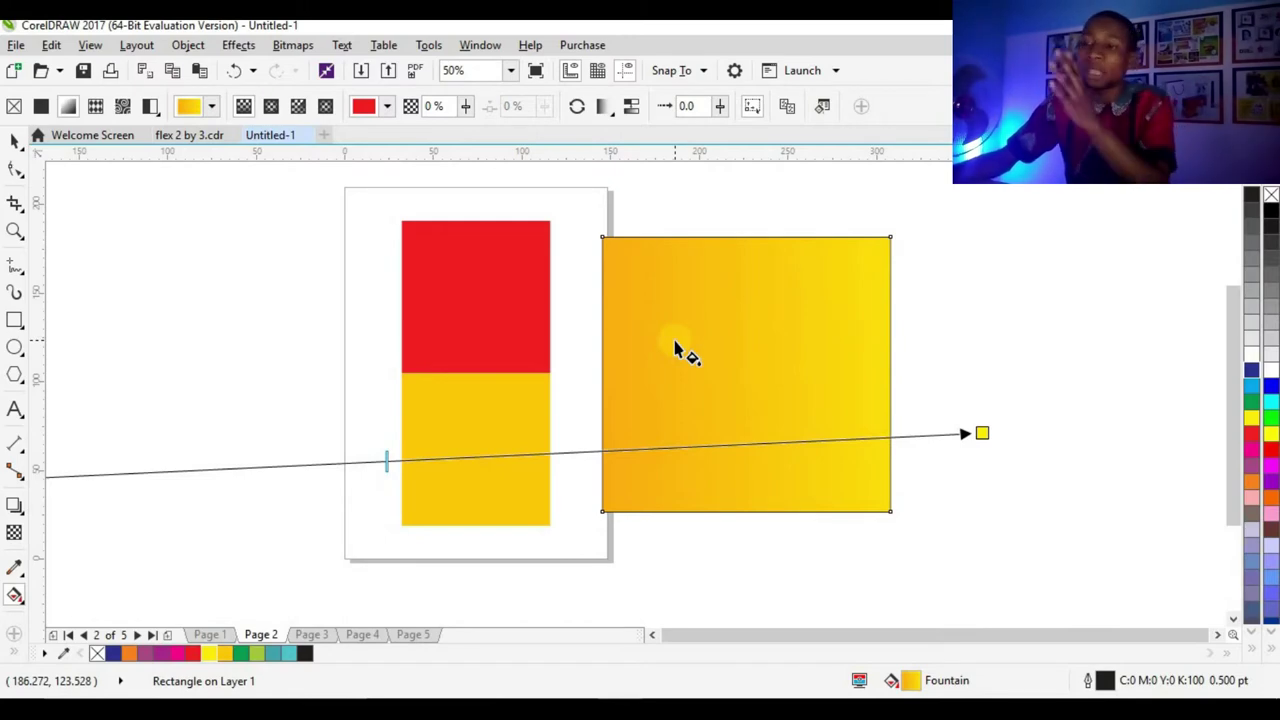
scroll(709, 351, up, 2)
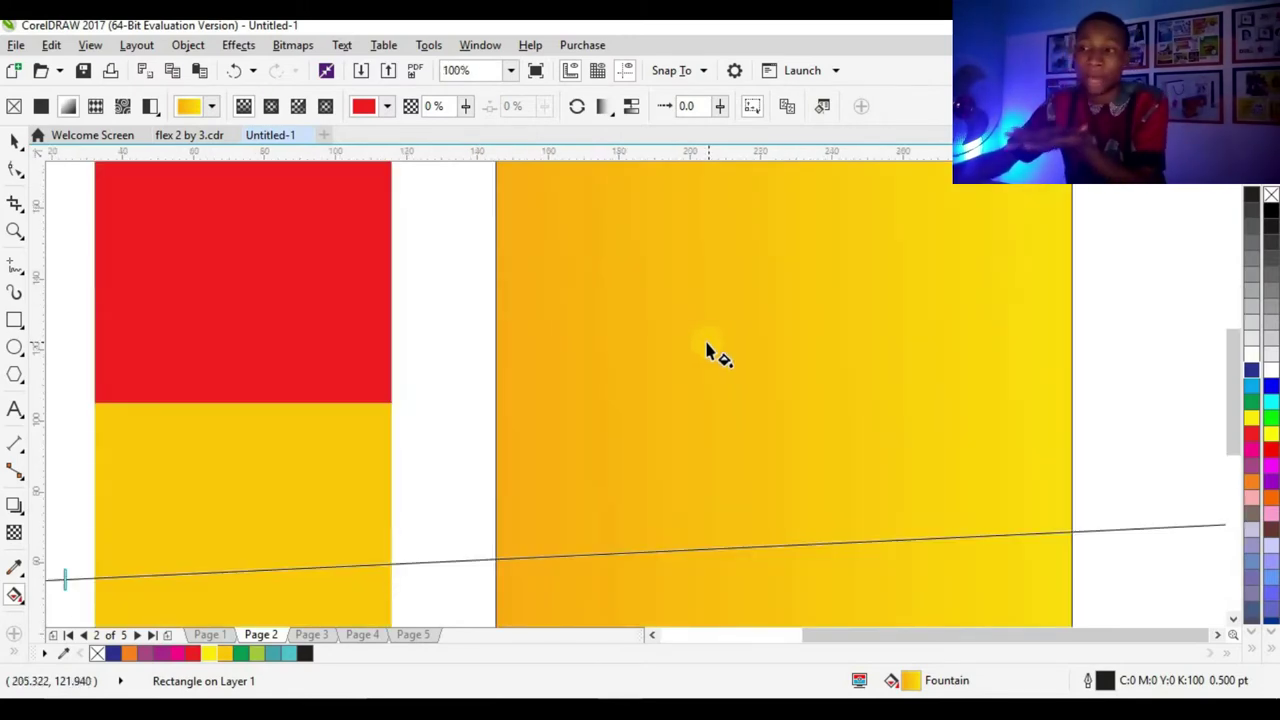
scroll(709, 351, down, 4)
drag(271, 414, 662, 385)
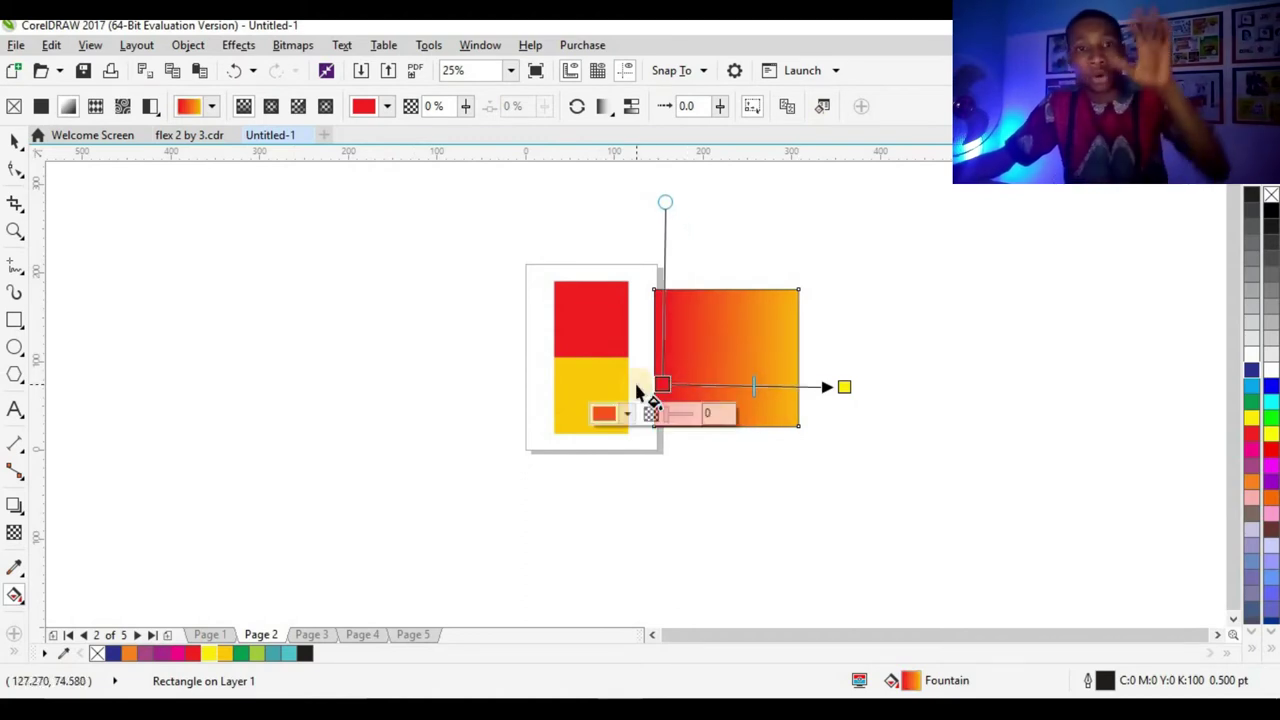
drag(662, 385, 626, 431)
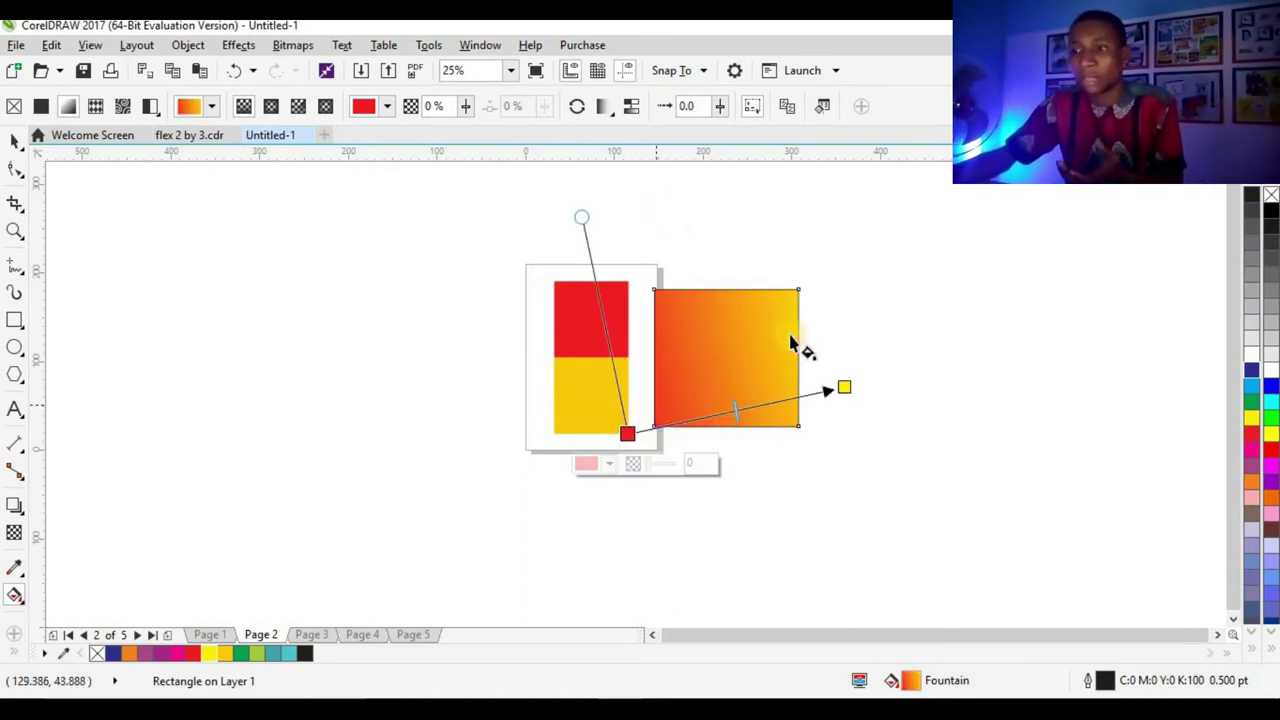
scroll(803, 349, up, 2)
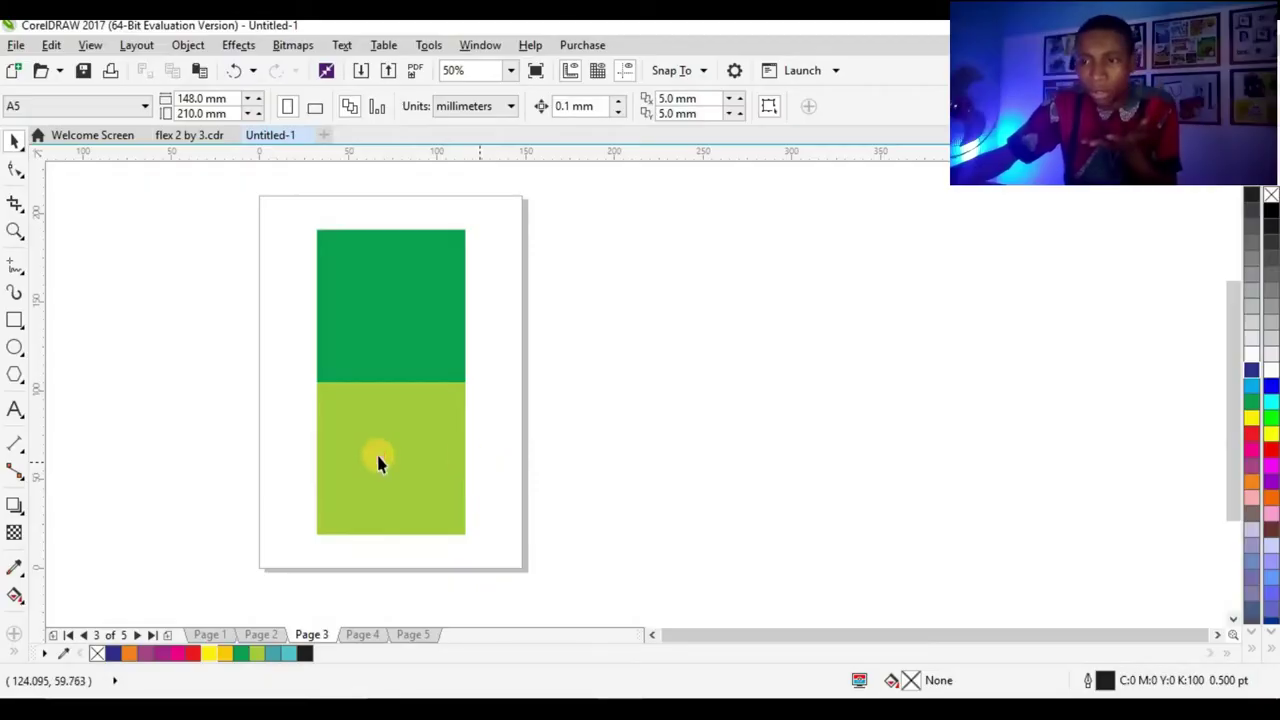
Step: Try a mid-green shade on page 3's lower rectangle, then restore yellow-green and deselect
click(377, 456)
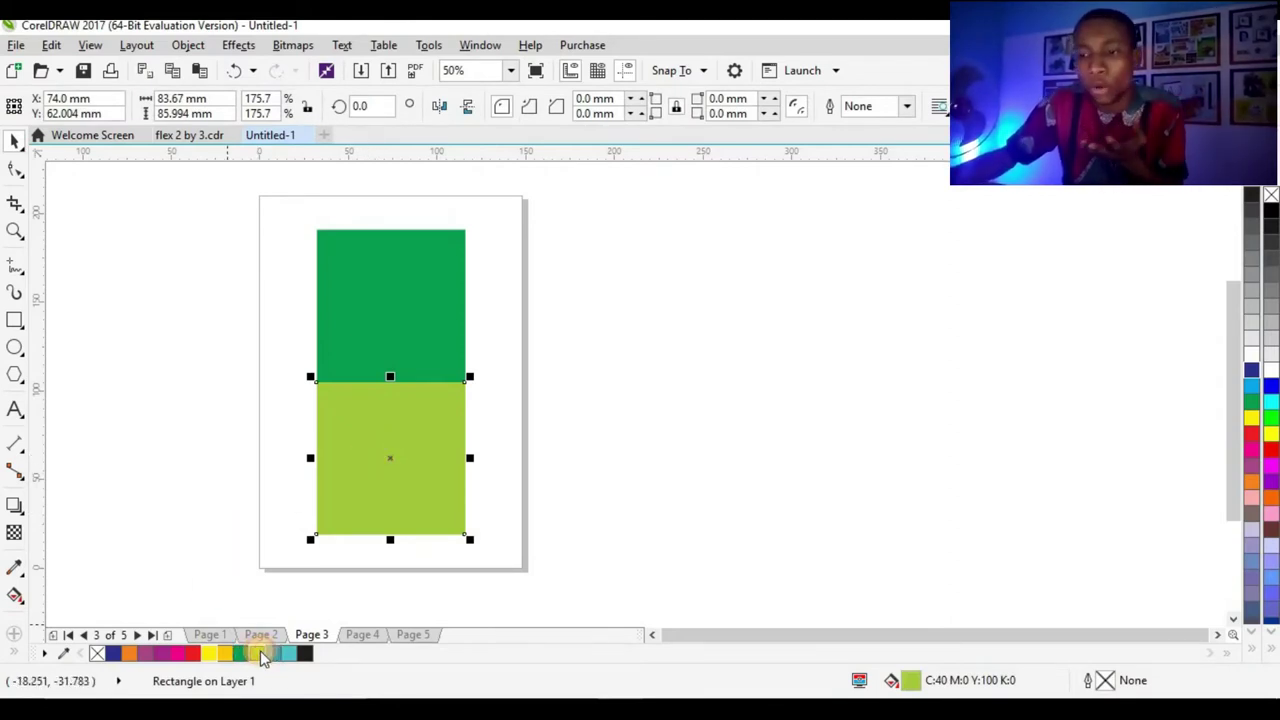
click(260, 653)
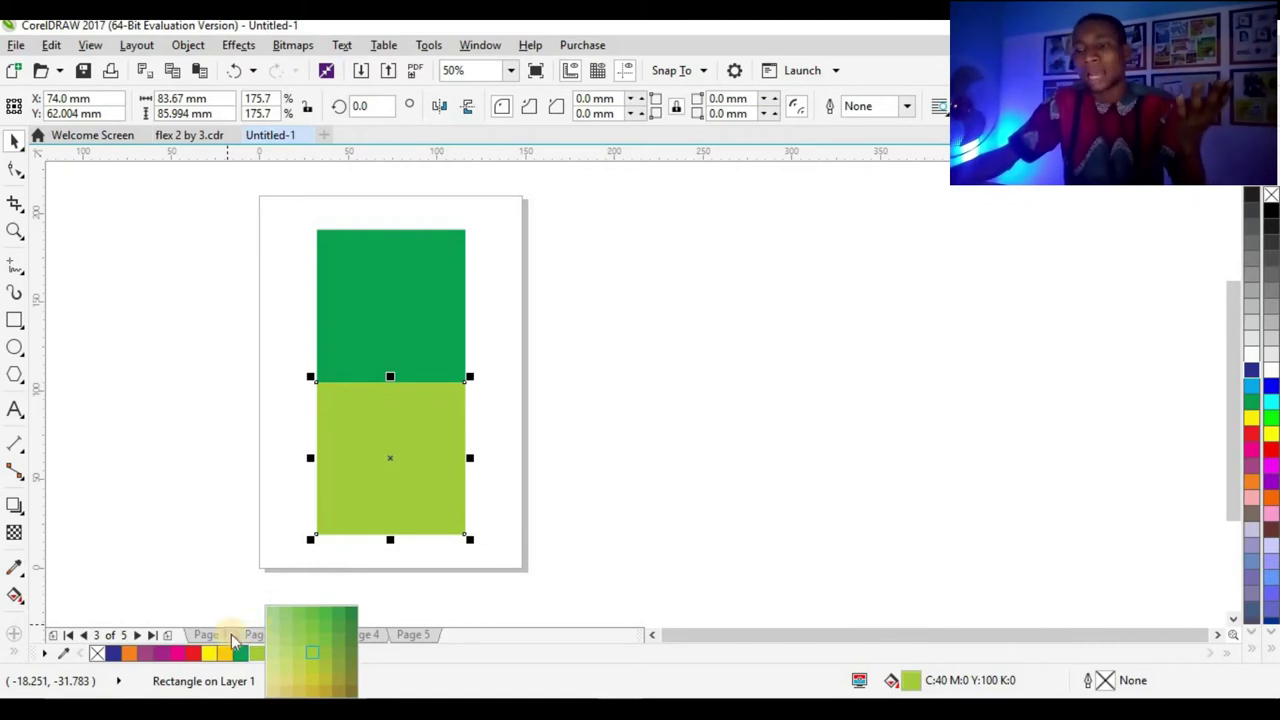
click(314, 615)
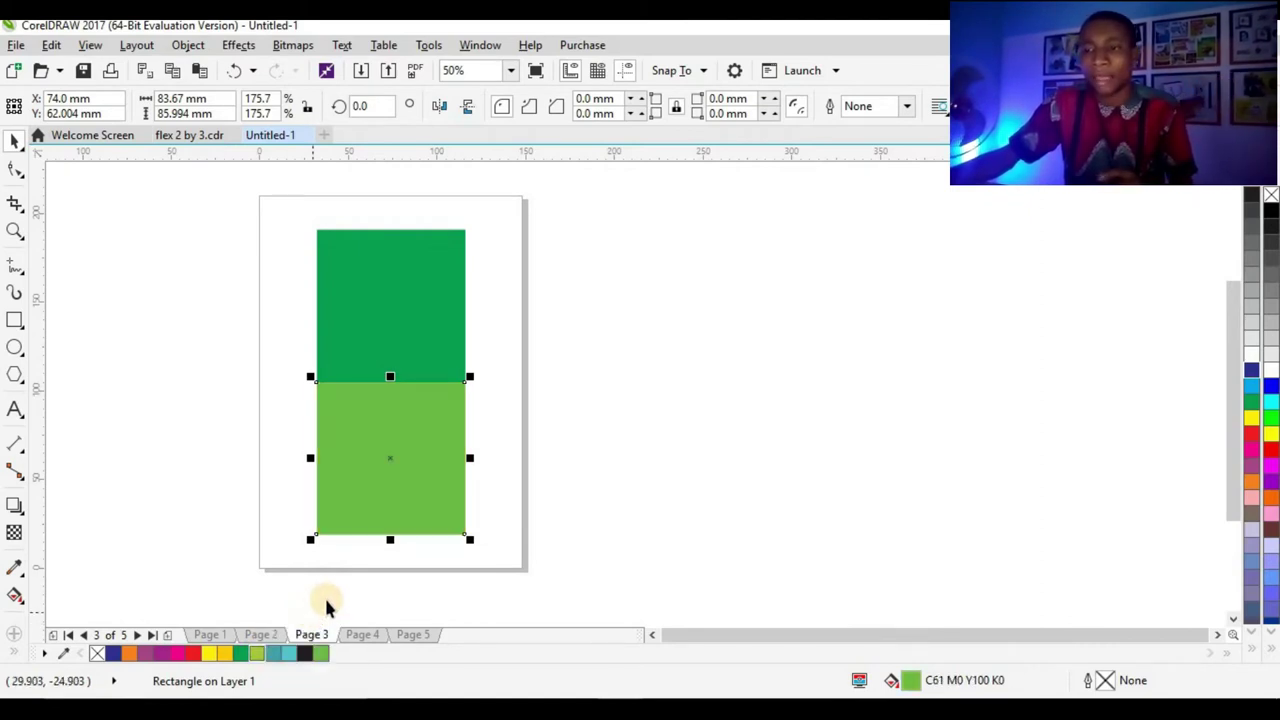
click(259, 651)
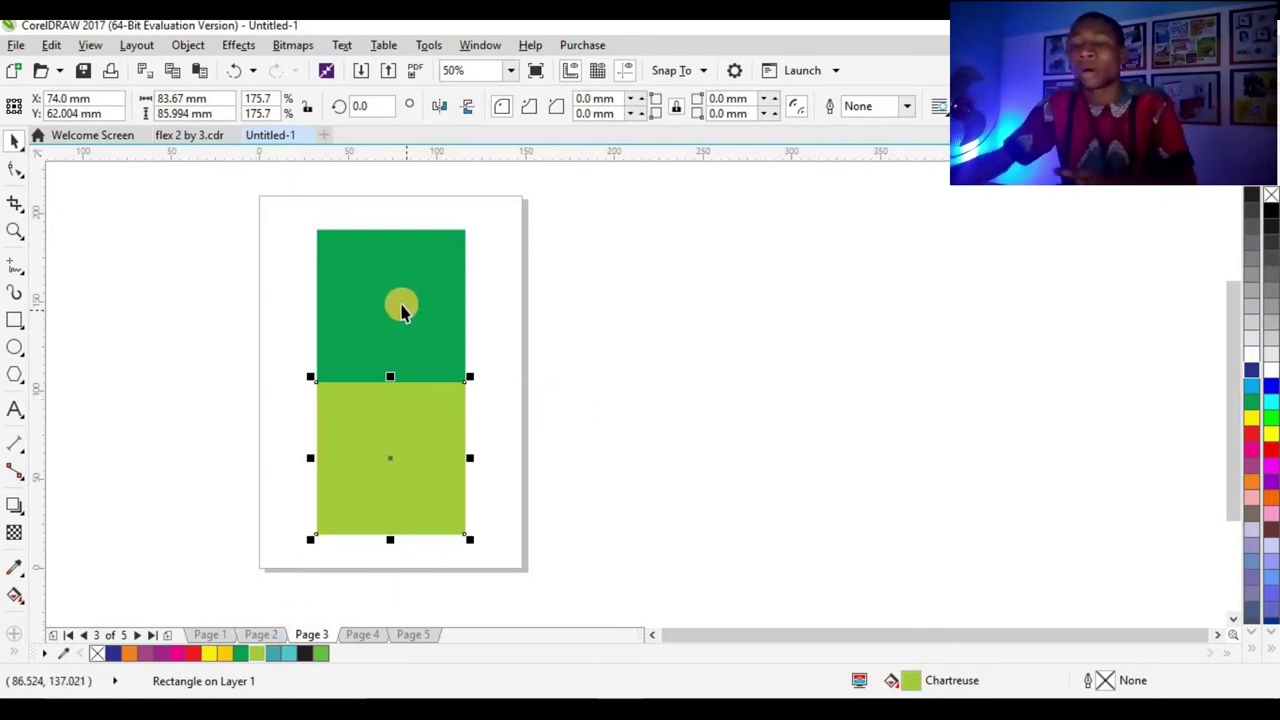
click(639, 272)
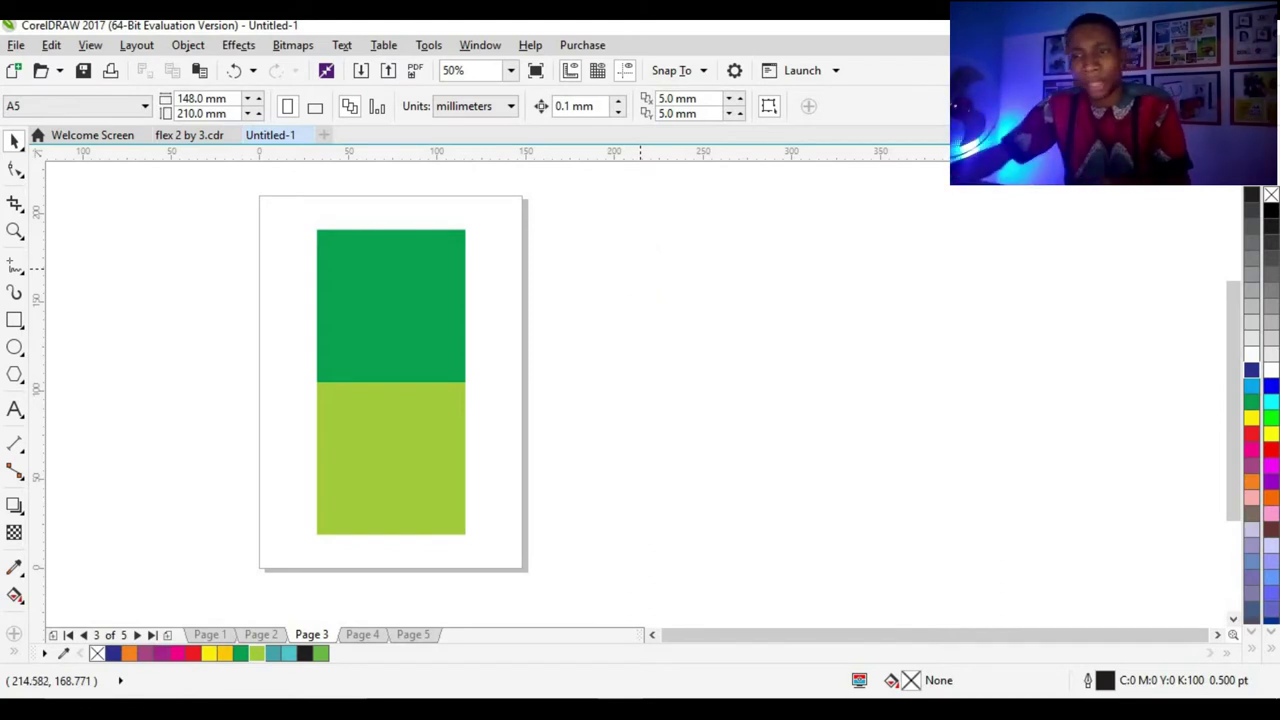
Step: Draw a square right of page 3, fill it dark green, and lay a linear gradient across it
click(15, 320)
drag(483, 277, 726, 500)
click(10, 143)
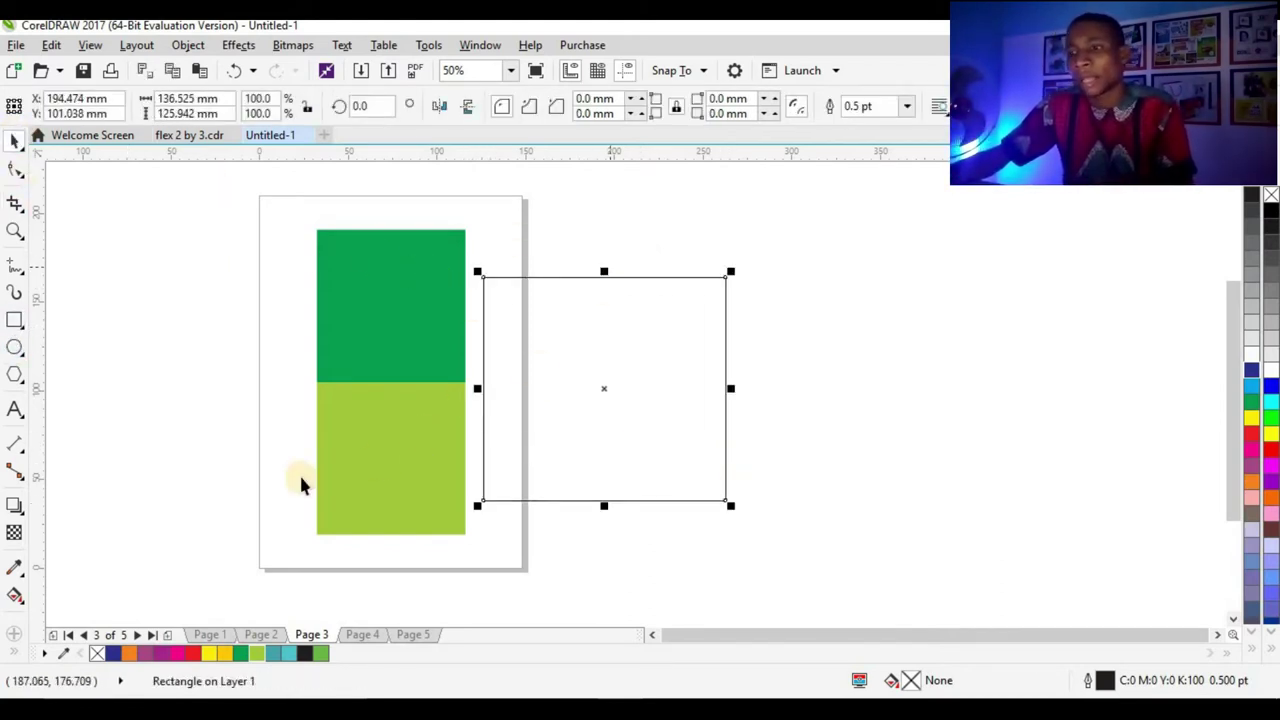
click(320, 654)
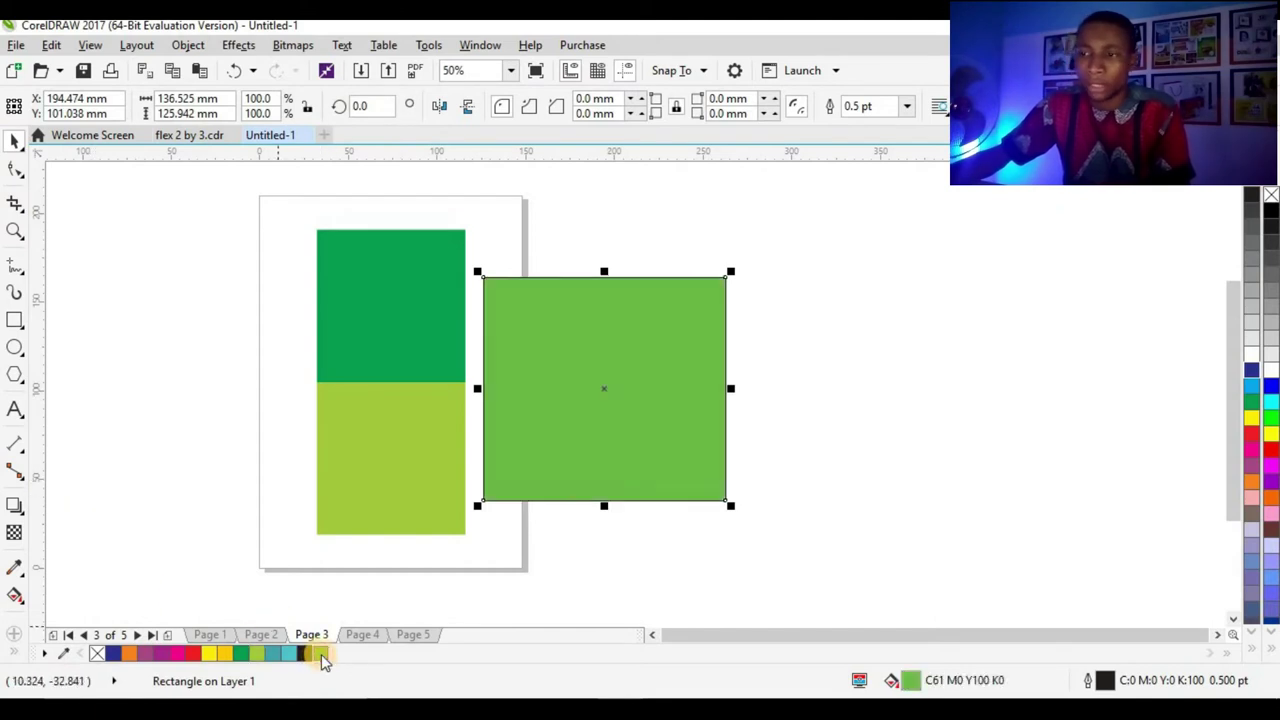
click(245, 654)
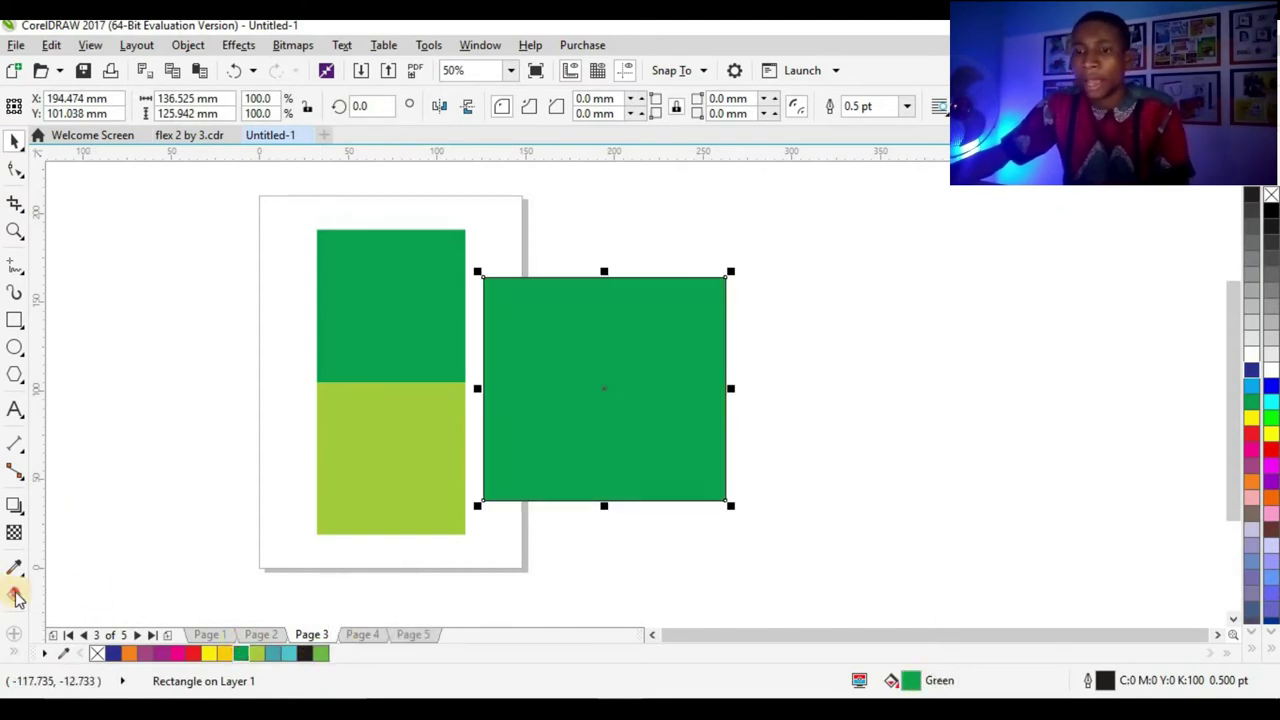
click(14, 595)
drag(534, 330, 624, 412)
Step: Set the gradient end to yellow-green, angle it left to right, and remove the square's outline
click(257, 654)
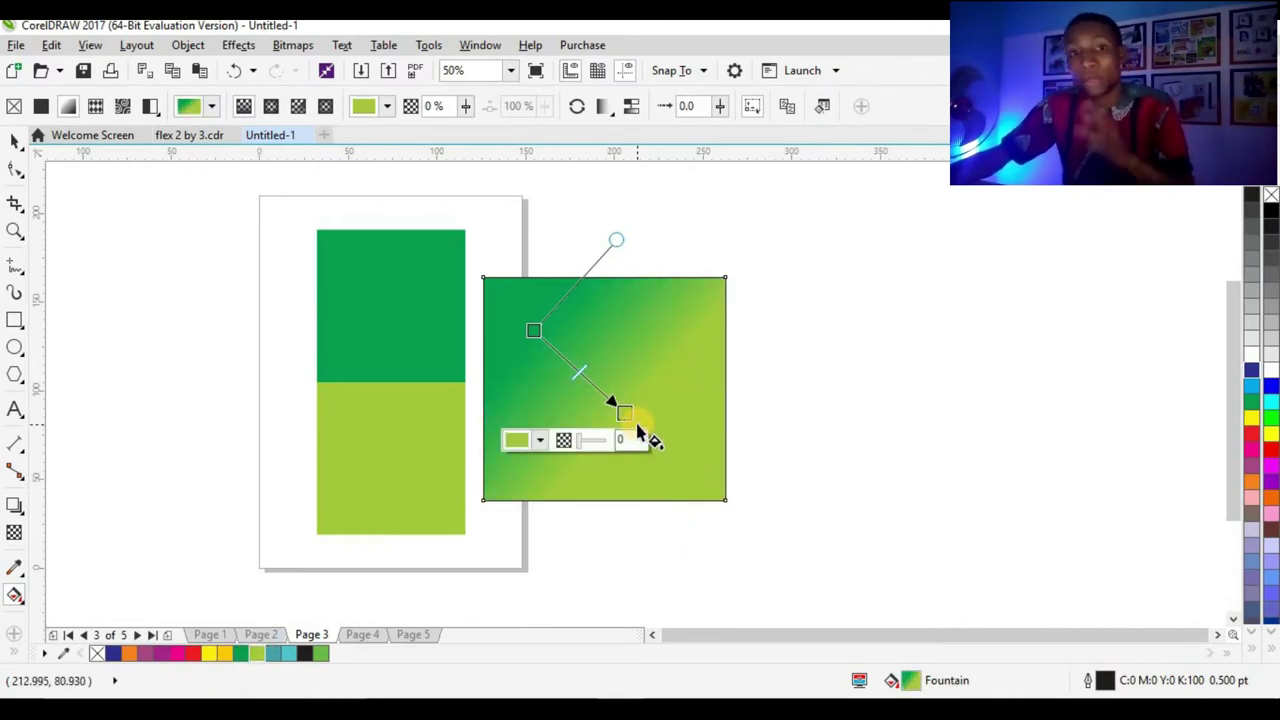
drag(627, 414, 655, 418)
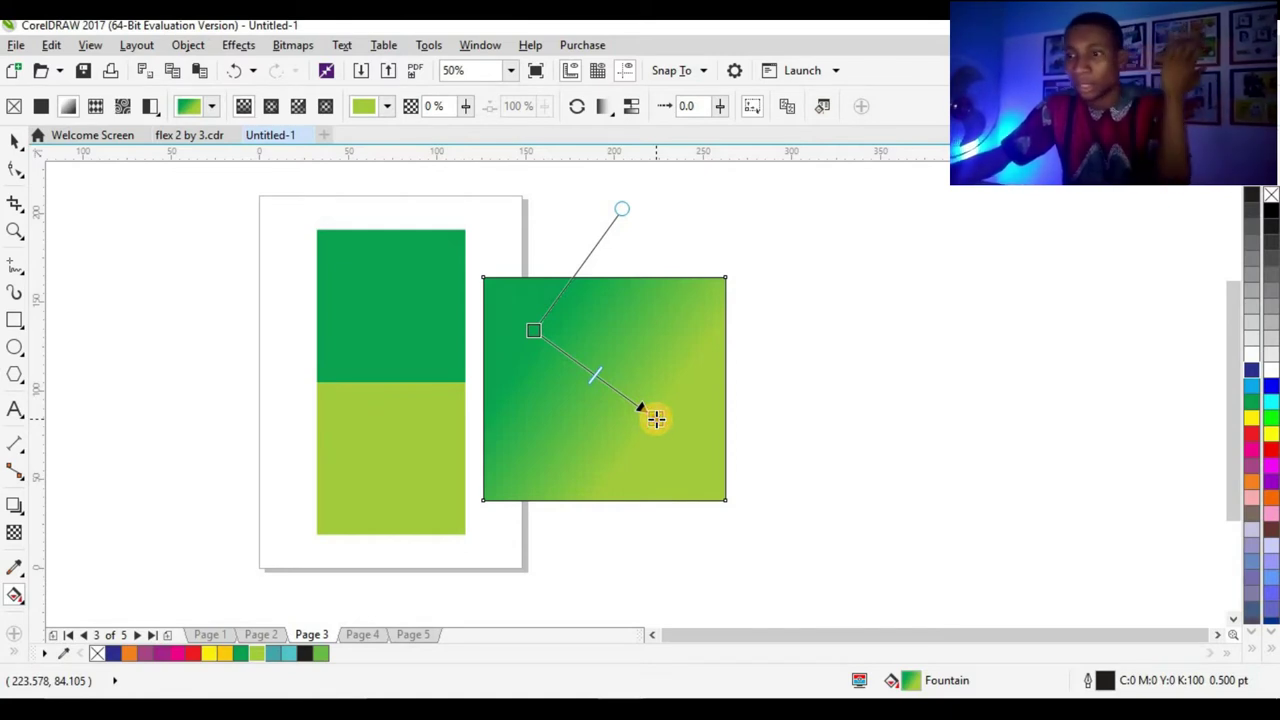
drag(534, 330, 413, 438)
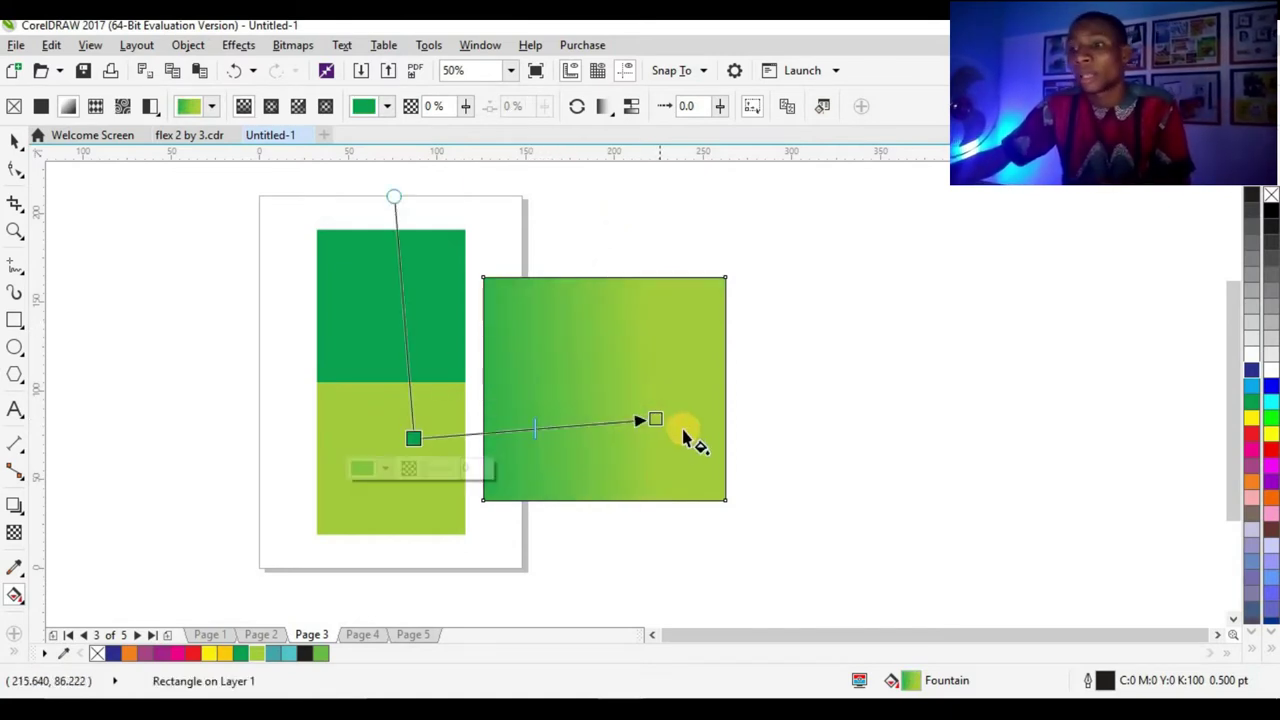
drag(656, 420, 702, 370)
drag(414, 437, 348, 460)
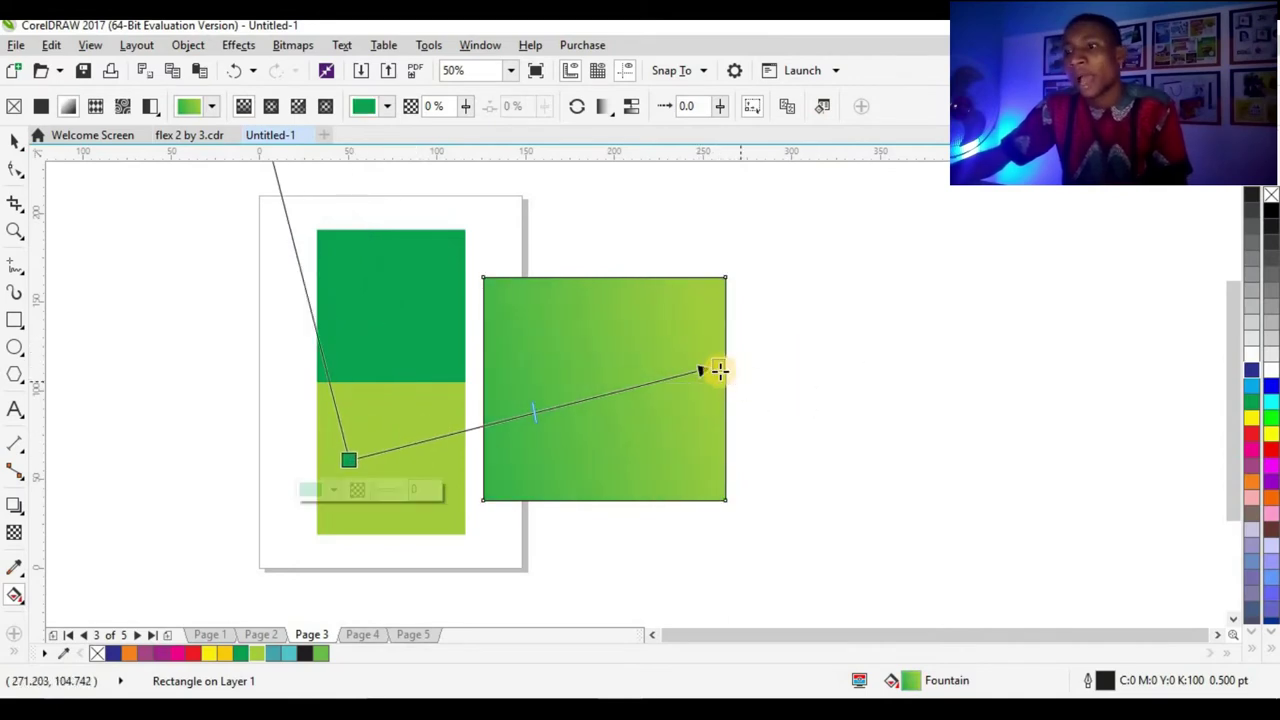
drag(719, 371, 751, 346)
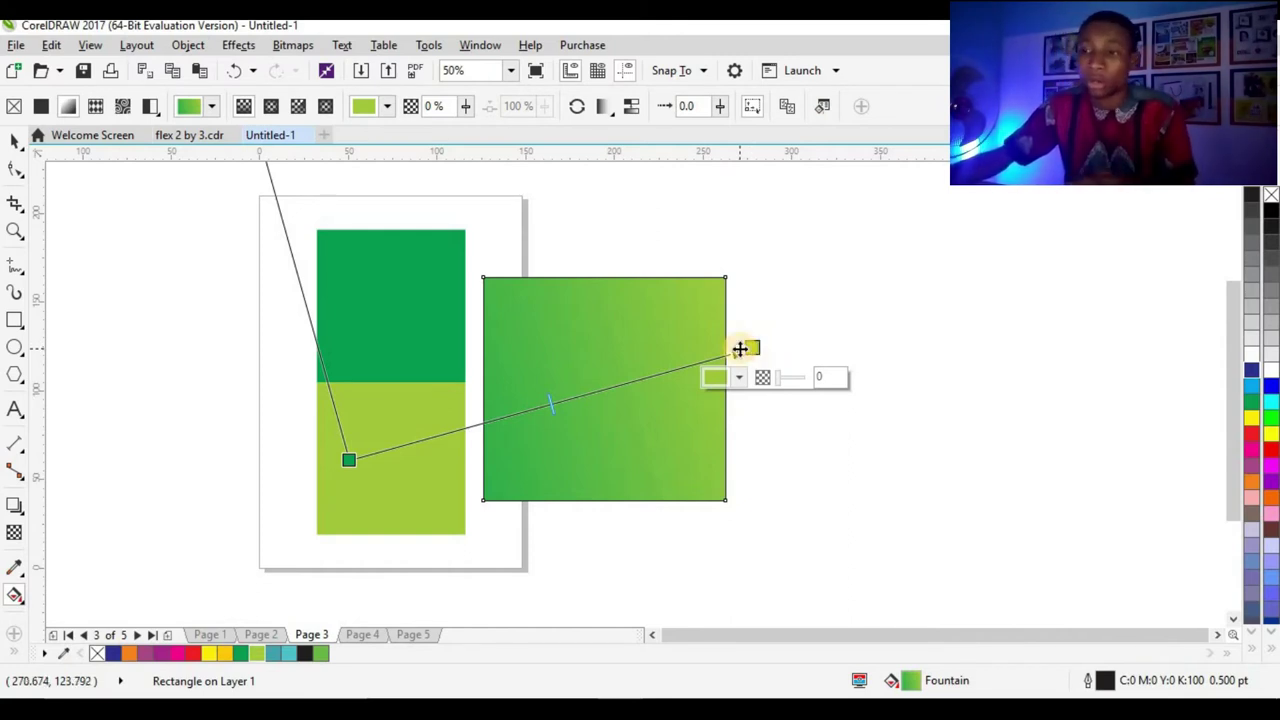
drag(743, 349, 717, 357)
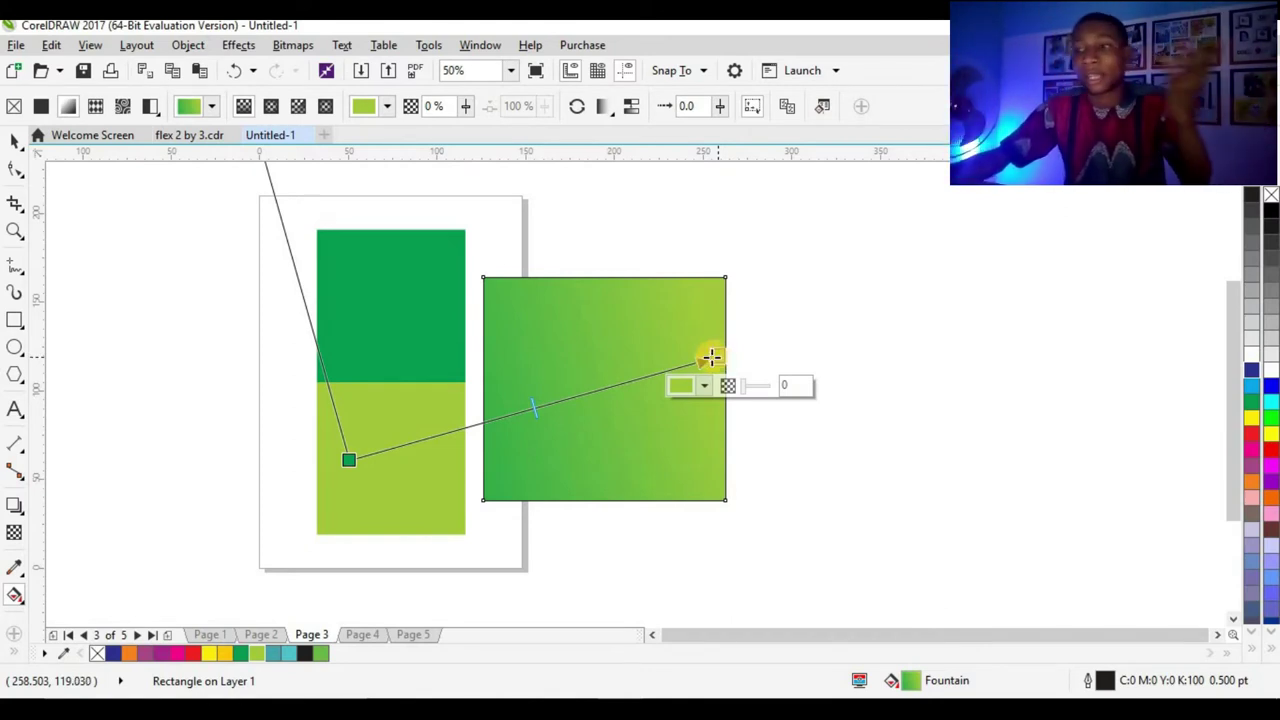
click(15, 141)
right_click(97, 652)
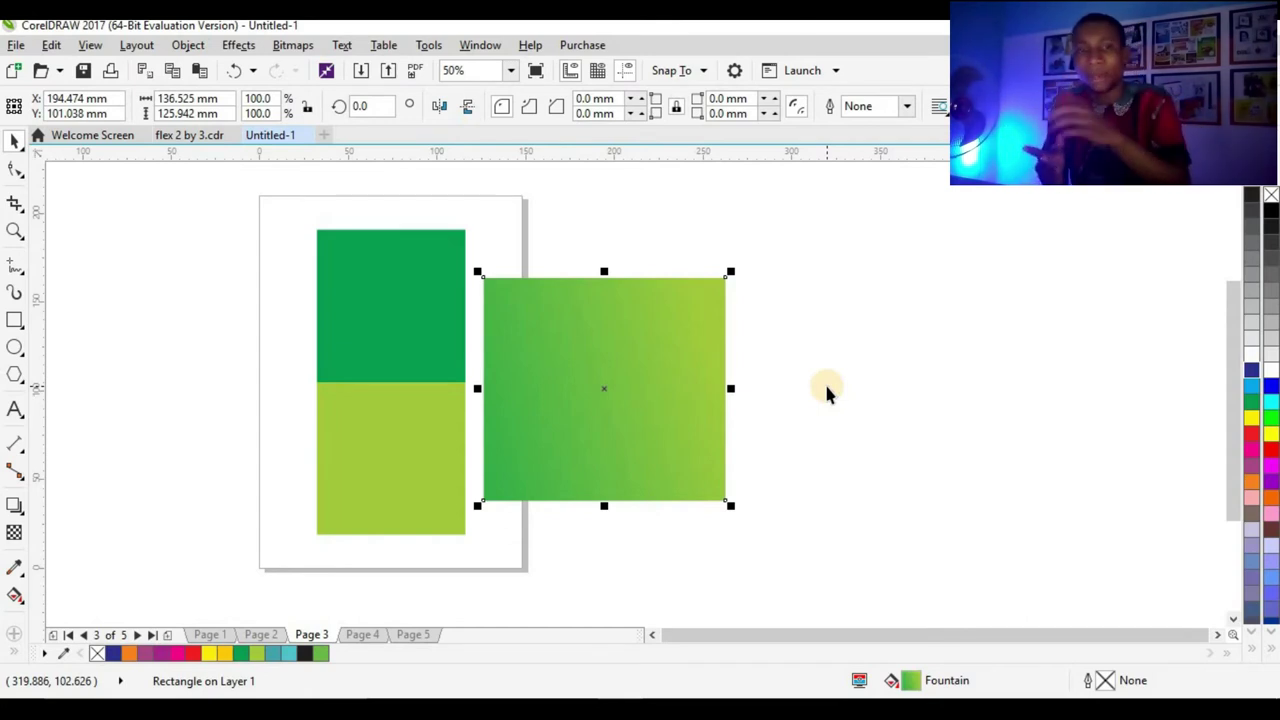
click(589, 331)
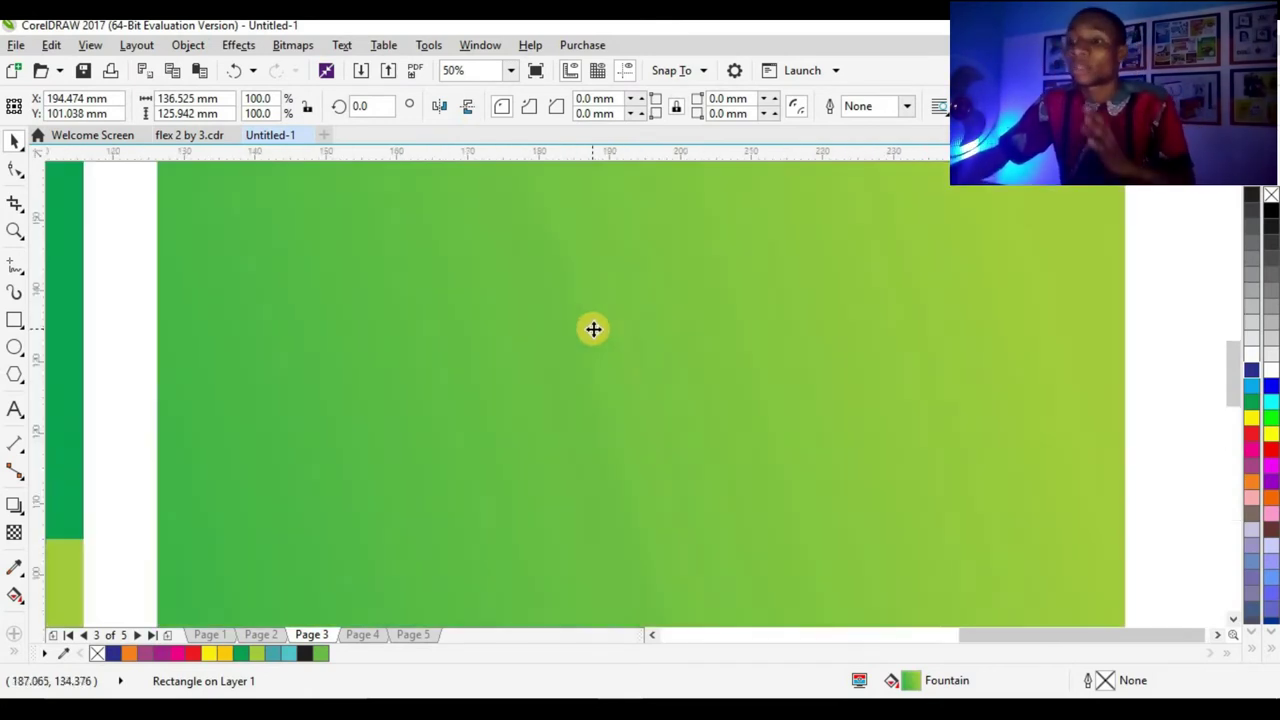
scroll(609, 333, up, 3)
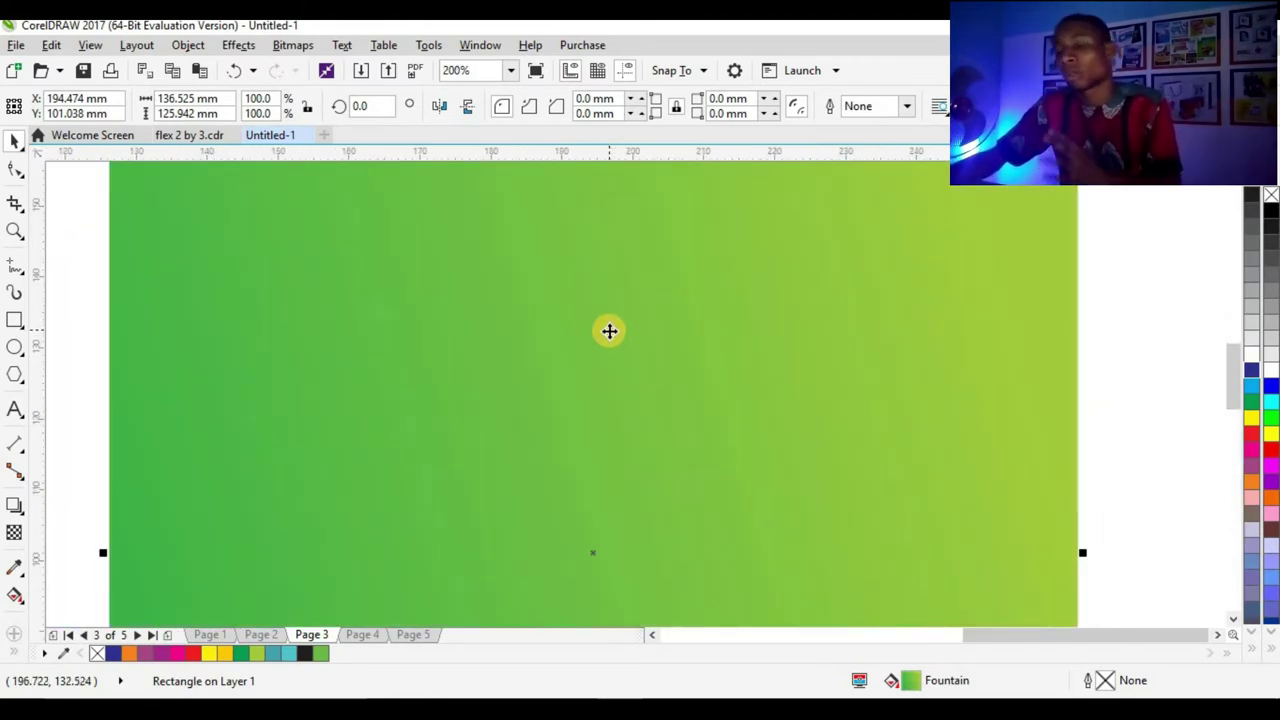
scroll(609, 331, down, 3)
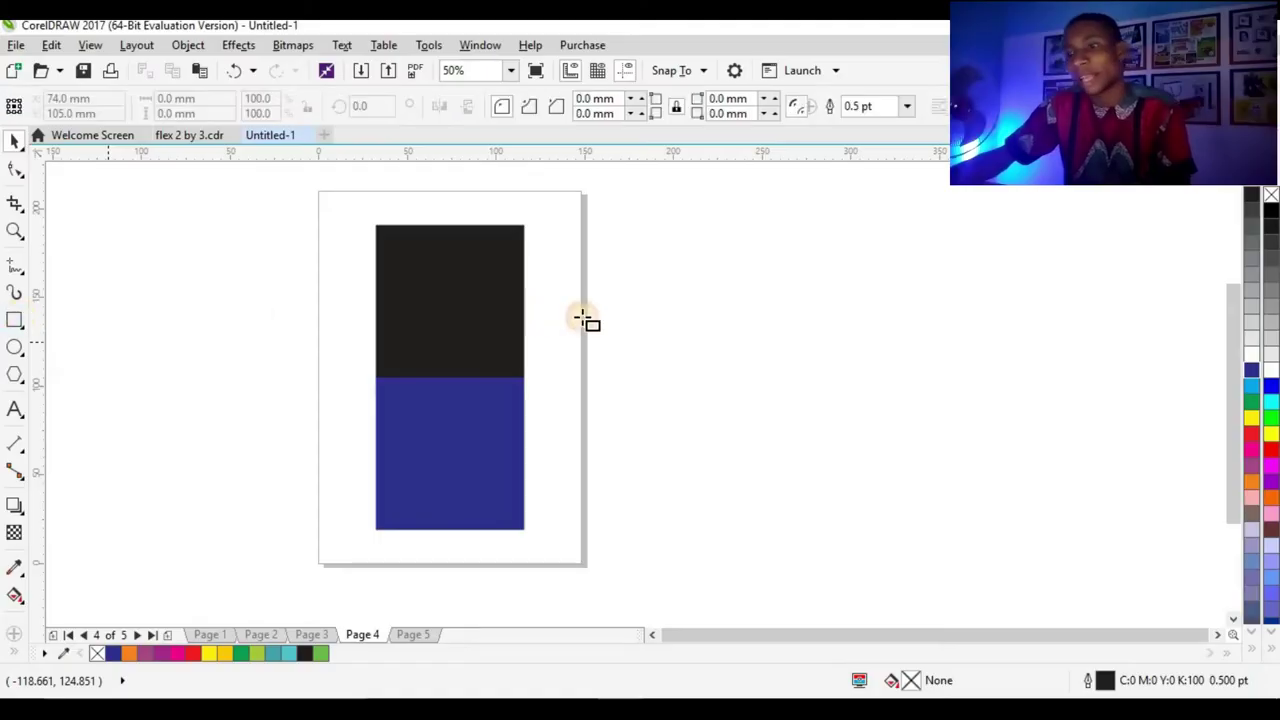
Step: Draw a rectangle right of page 4, fill it black, and add a black-to-blue linear gradient
mouse_move(557, 249)
mouse_down()
mouse_move(834, 463)
mouse_move(877, 469)
mouse_up()
click(13, 144)
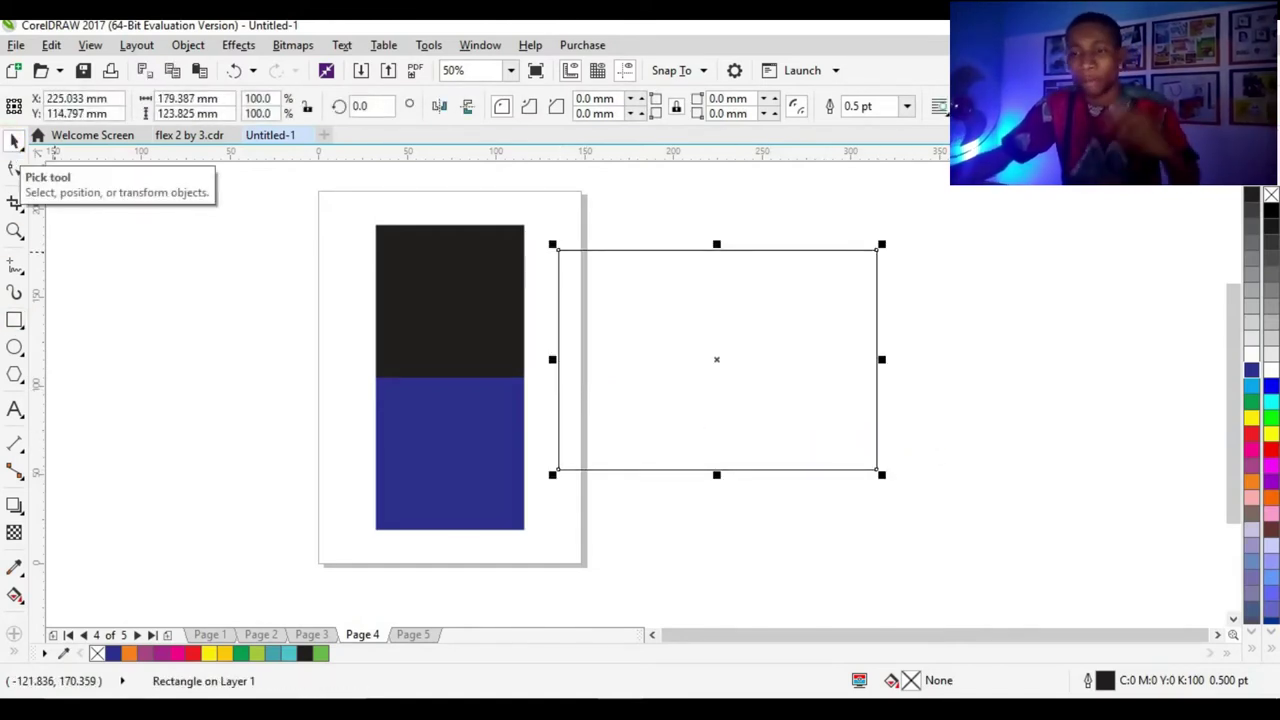
click(305, 653)
click(15, 595)
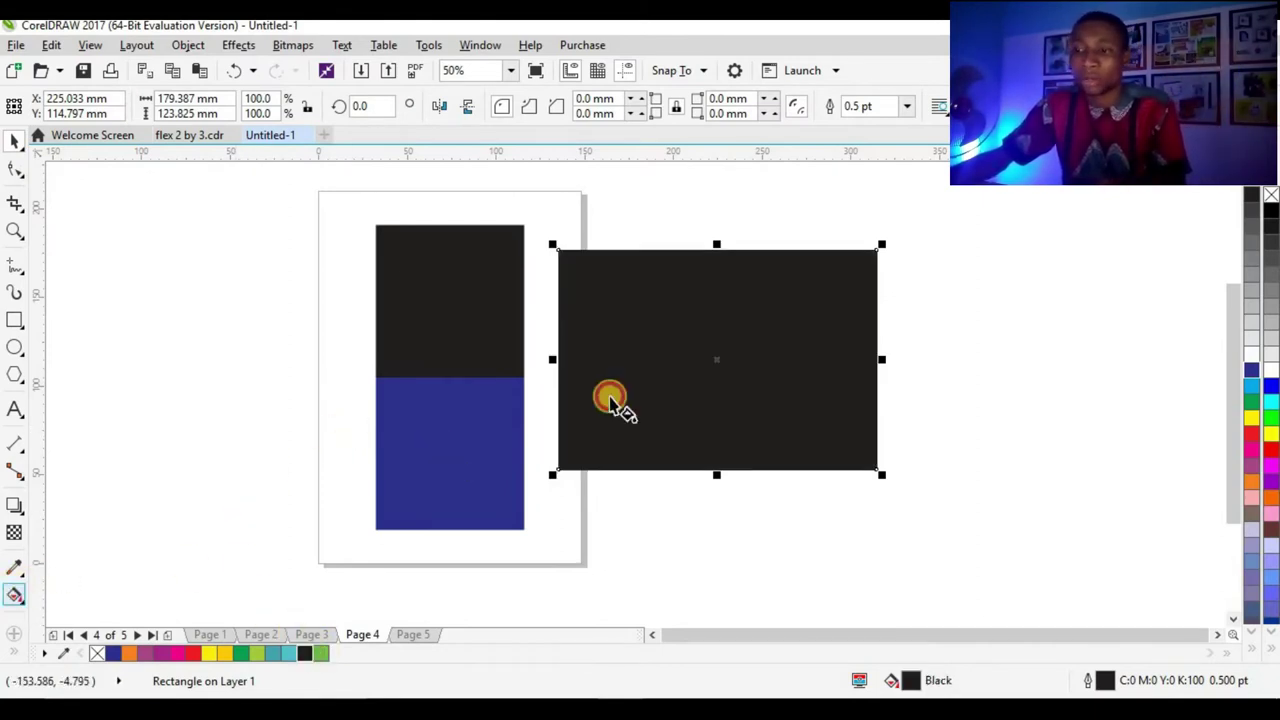
drag(636, 316, 831, 401)
drag(120, 653, 757, 440)
drag(829, 400, 935, 362)
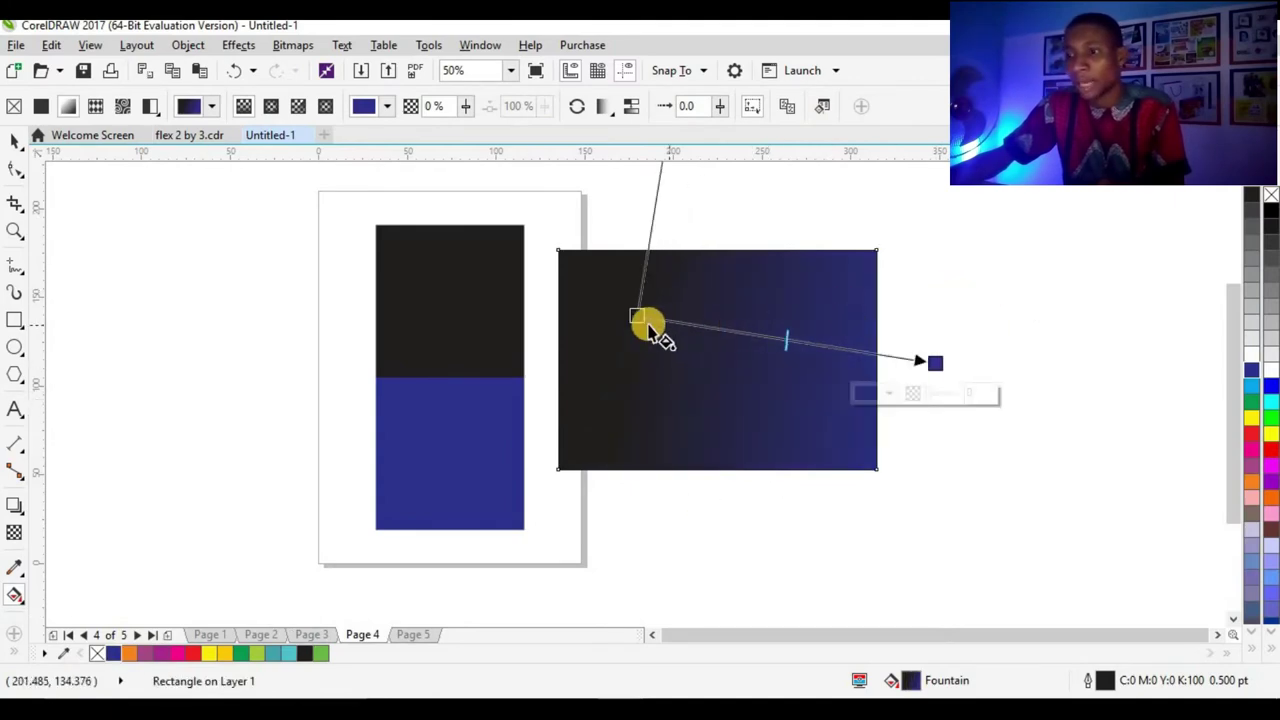
drag(636, 316, 450, 497)
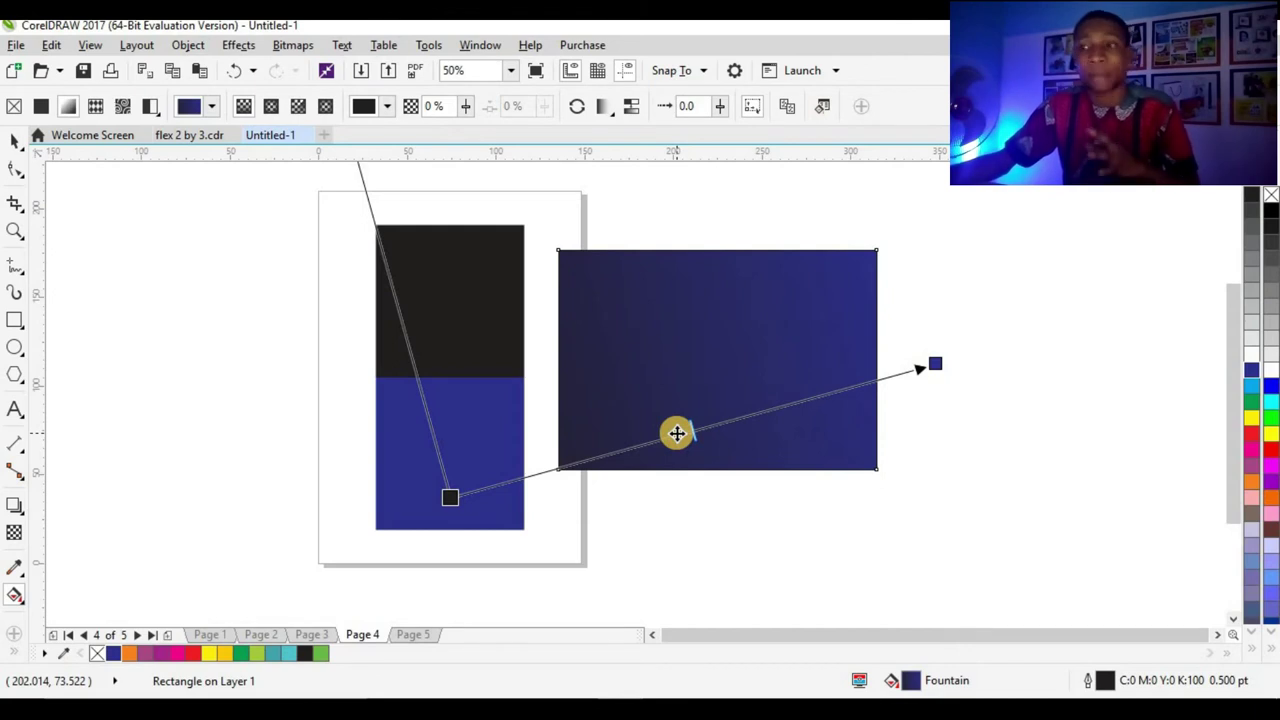
Step: Switch the gradient to Elliptical, then raise and enlarge its blue centre
click(933, 363)
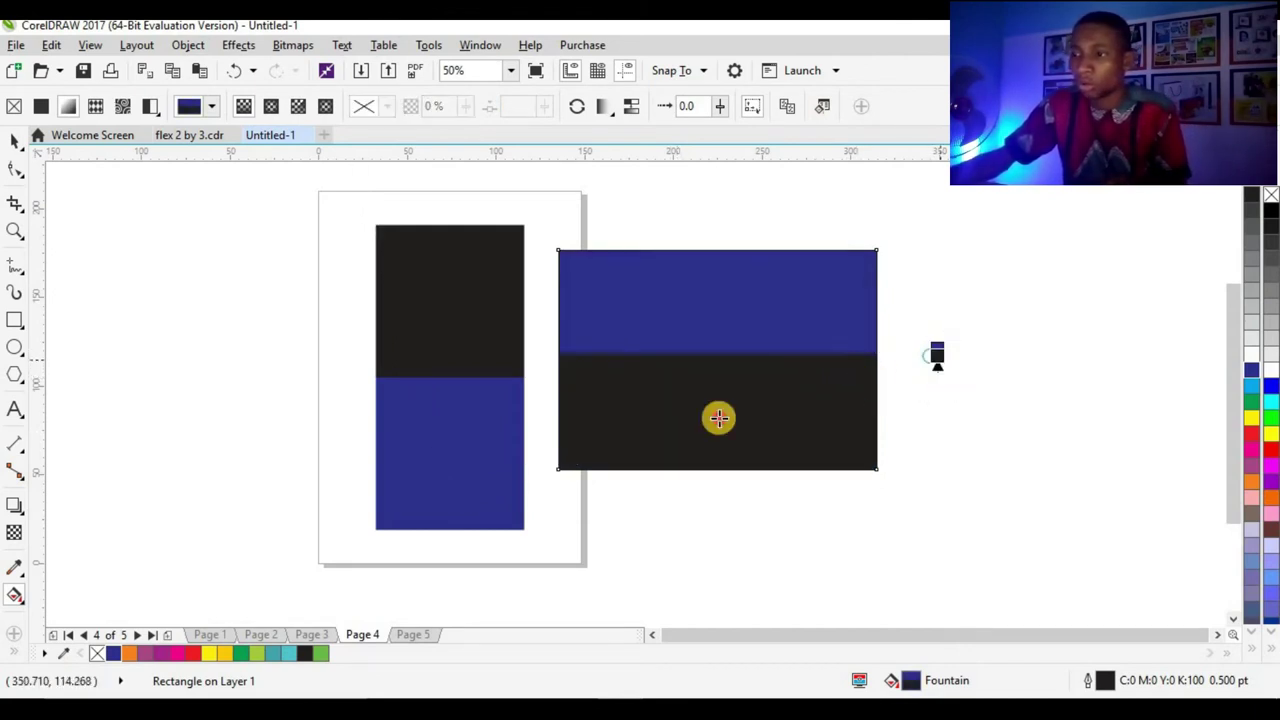
drag(717, 417, 677, 440)
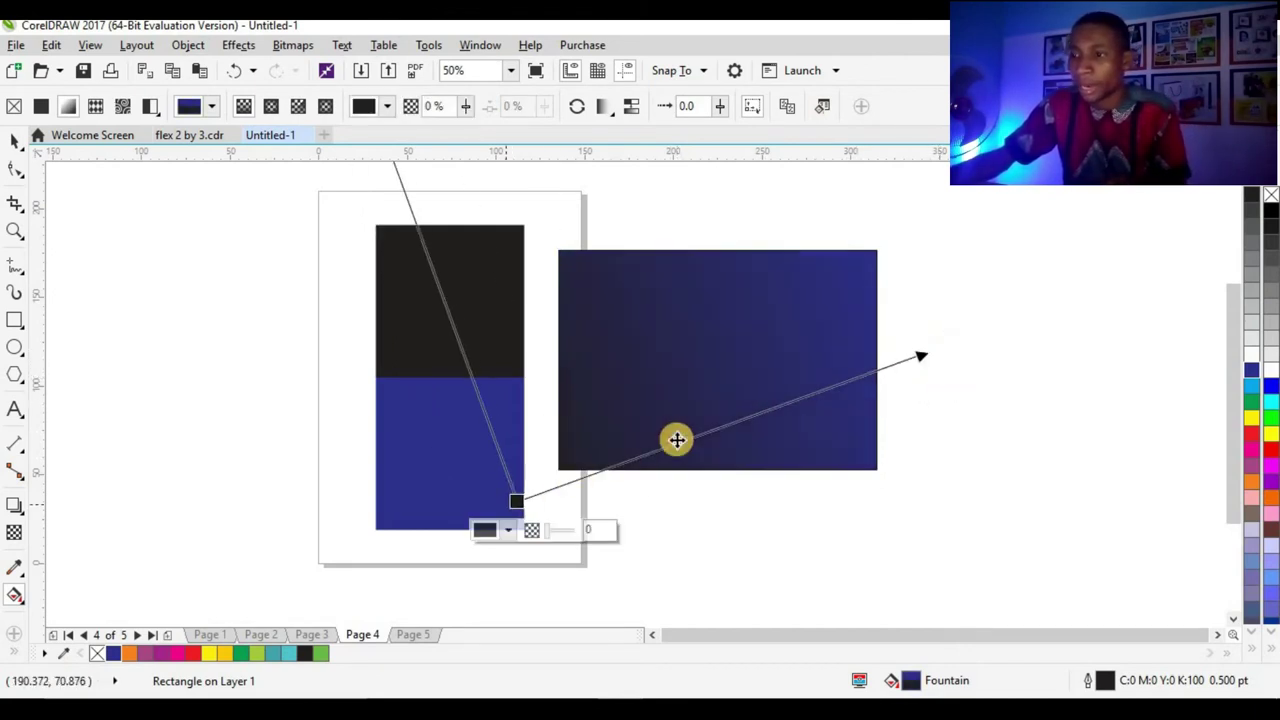
click(270, 105)
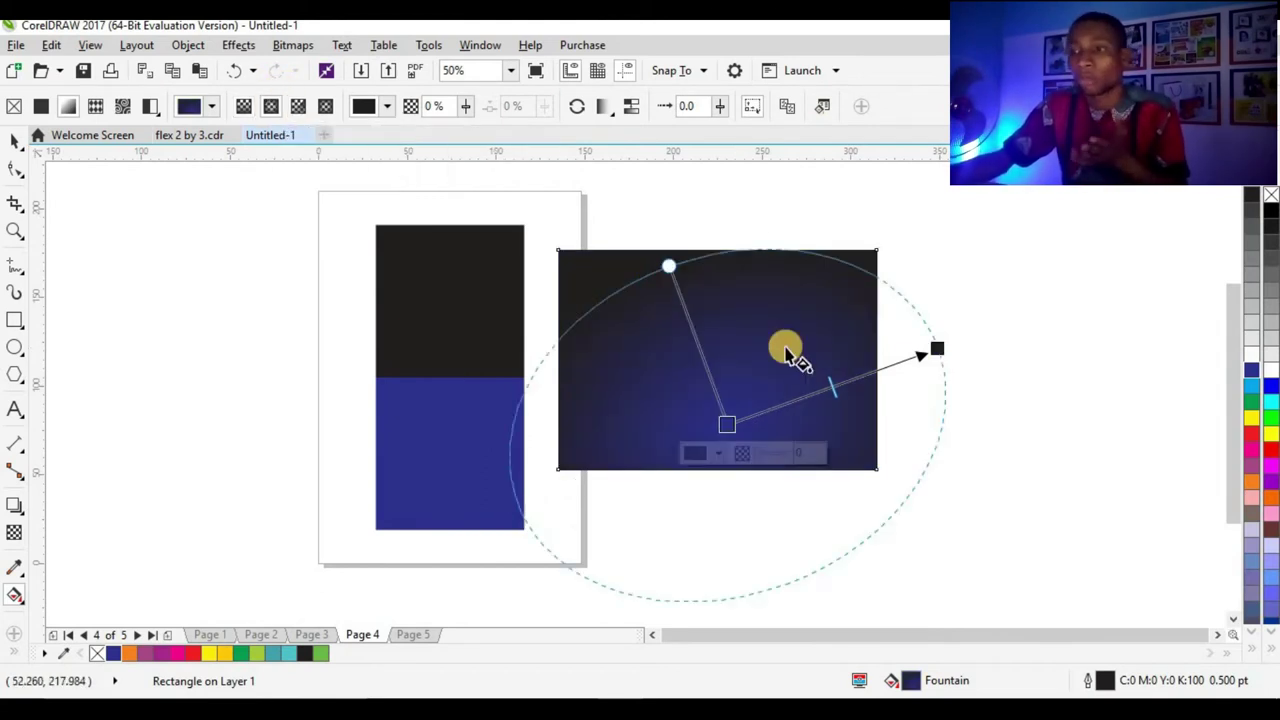
drag(726, 420, 720, 380)
drag(916, 330, 985, 274)
click(18, 172)
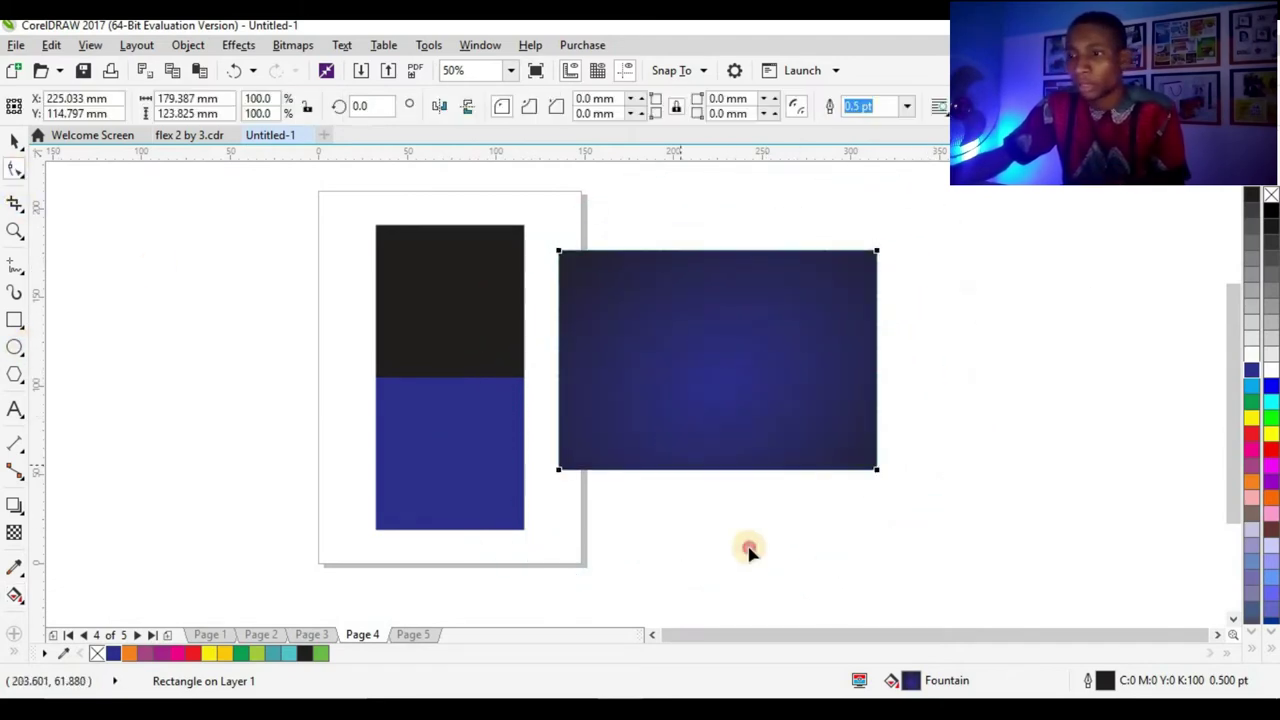
Step: Type DENNIS as a new text object below the card
click(16, 143)
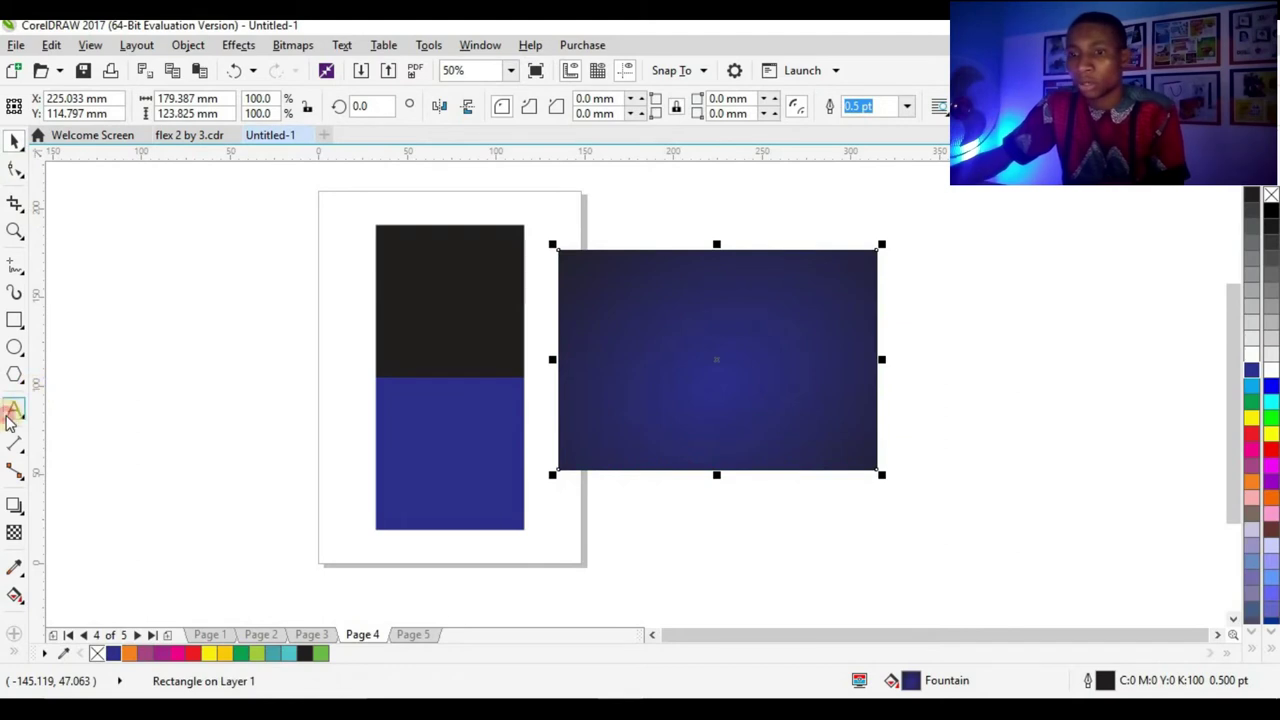
click(15, 408)
click(720, 563)
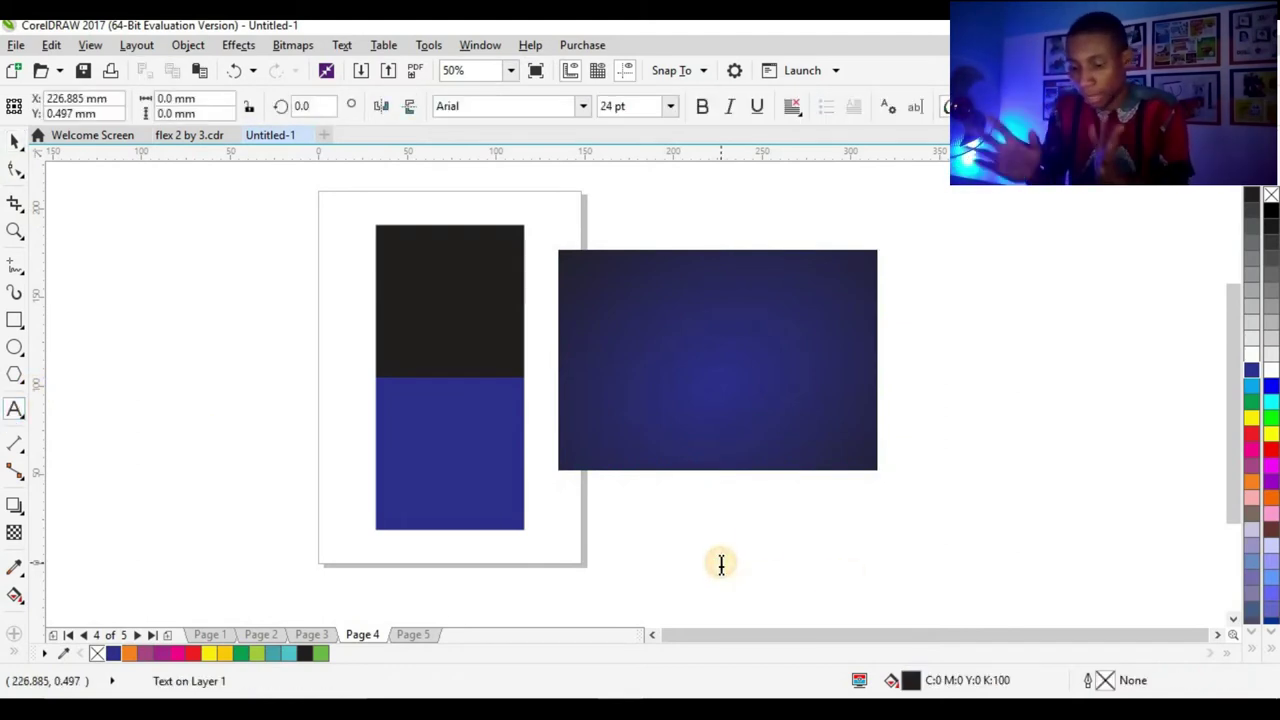
text(P)
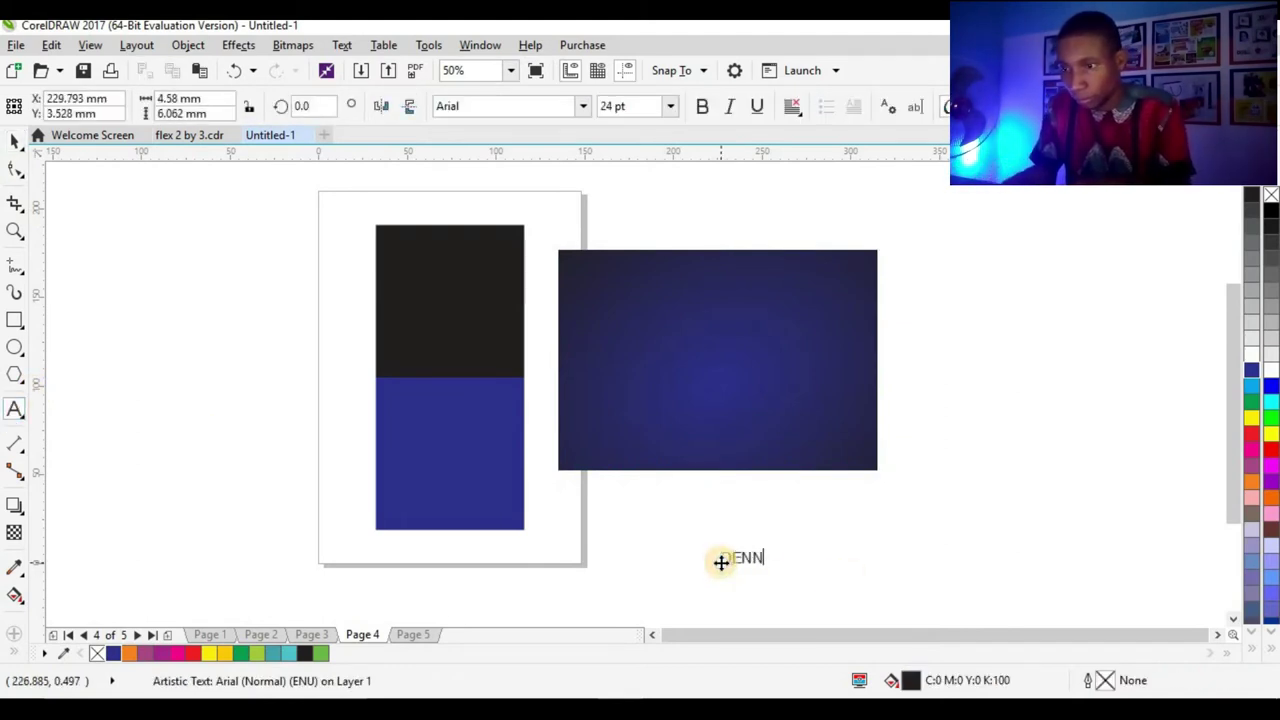
text(ENNIS)
click(16, 143)
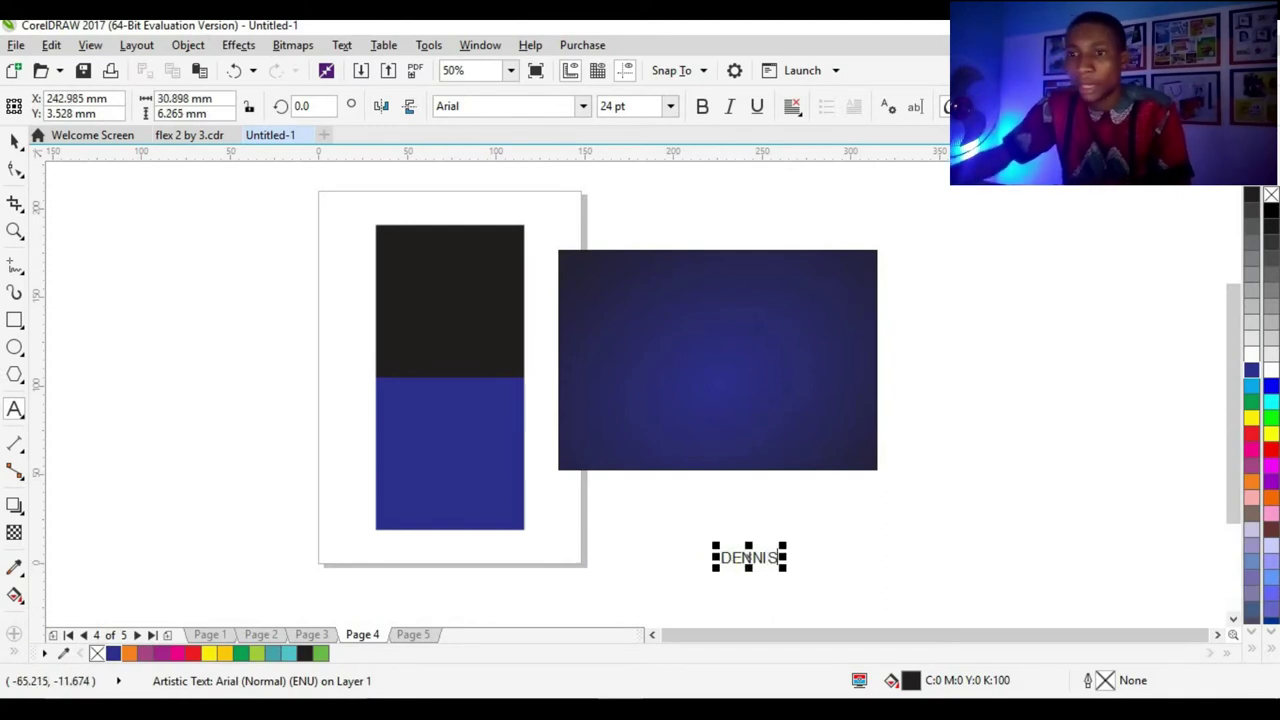
Step: Set DENNIS to Futura Md BT Bold, enlarge it onto the card, and colour it white
click(584, 105)
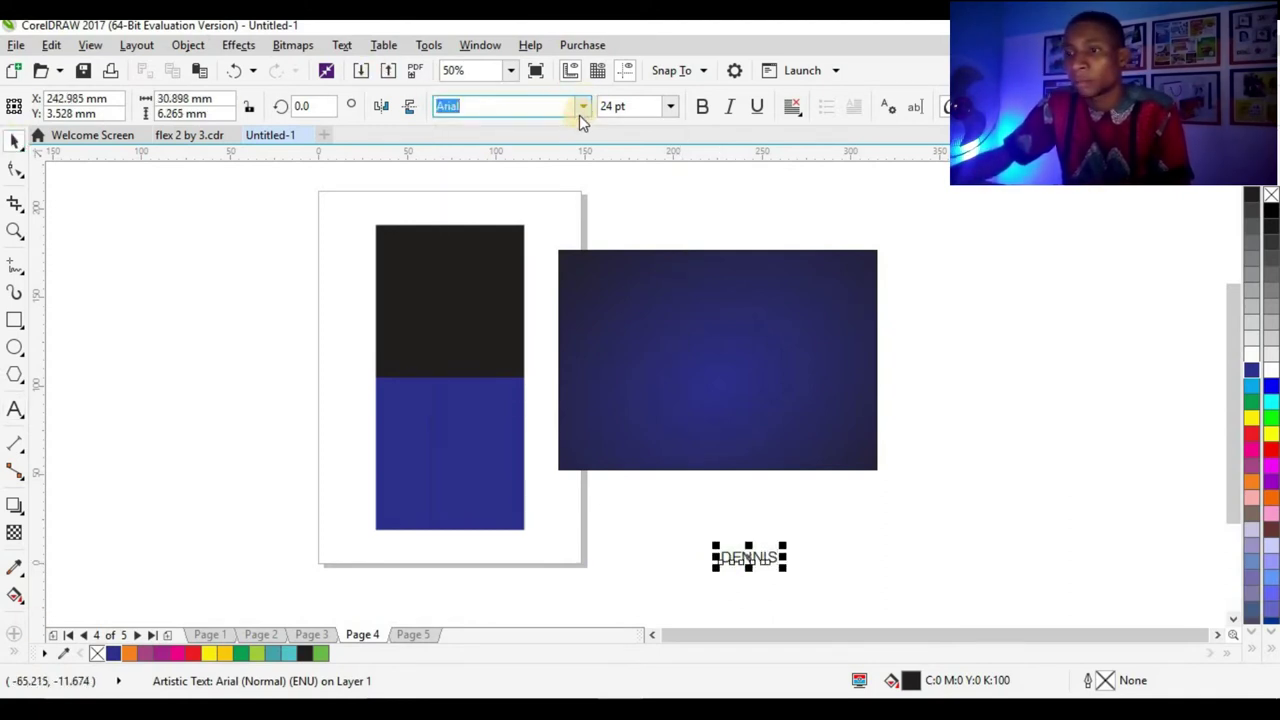
click(582, 106)
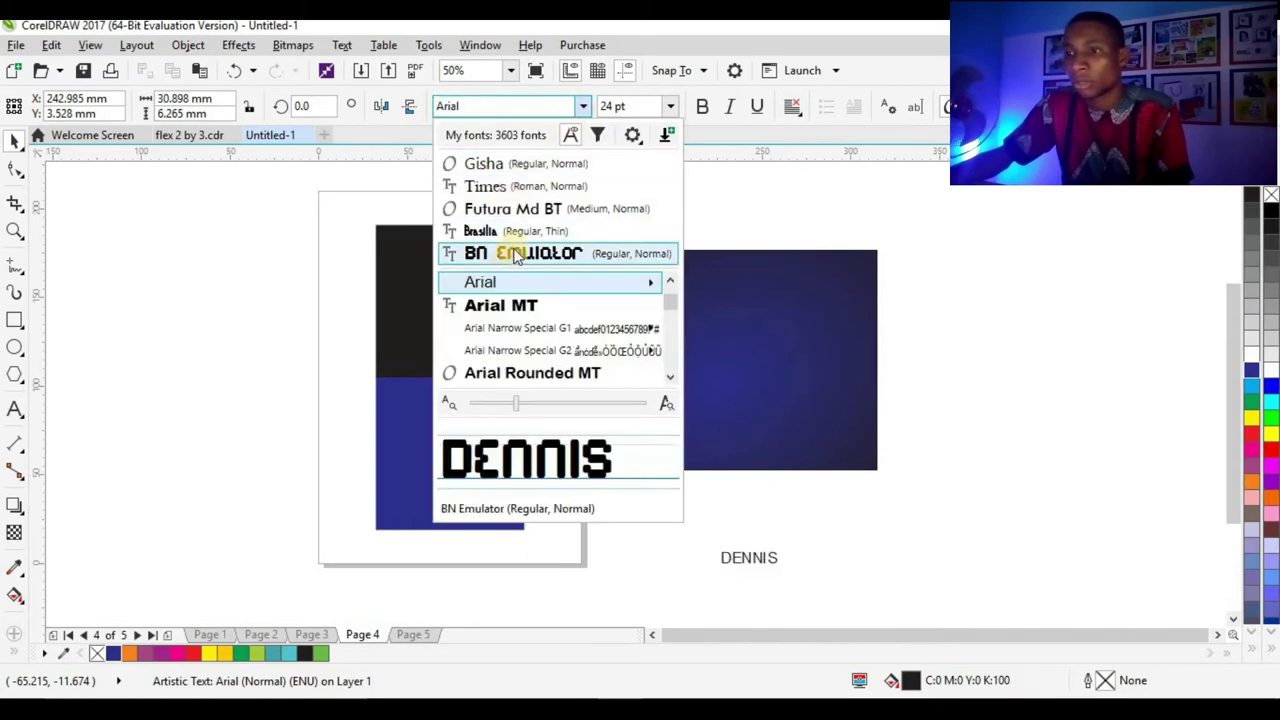
click(490, 209)
drag(737, 549, 629, 347)
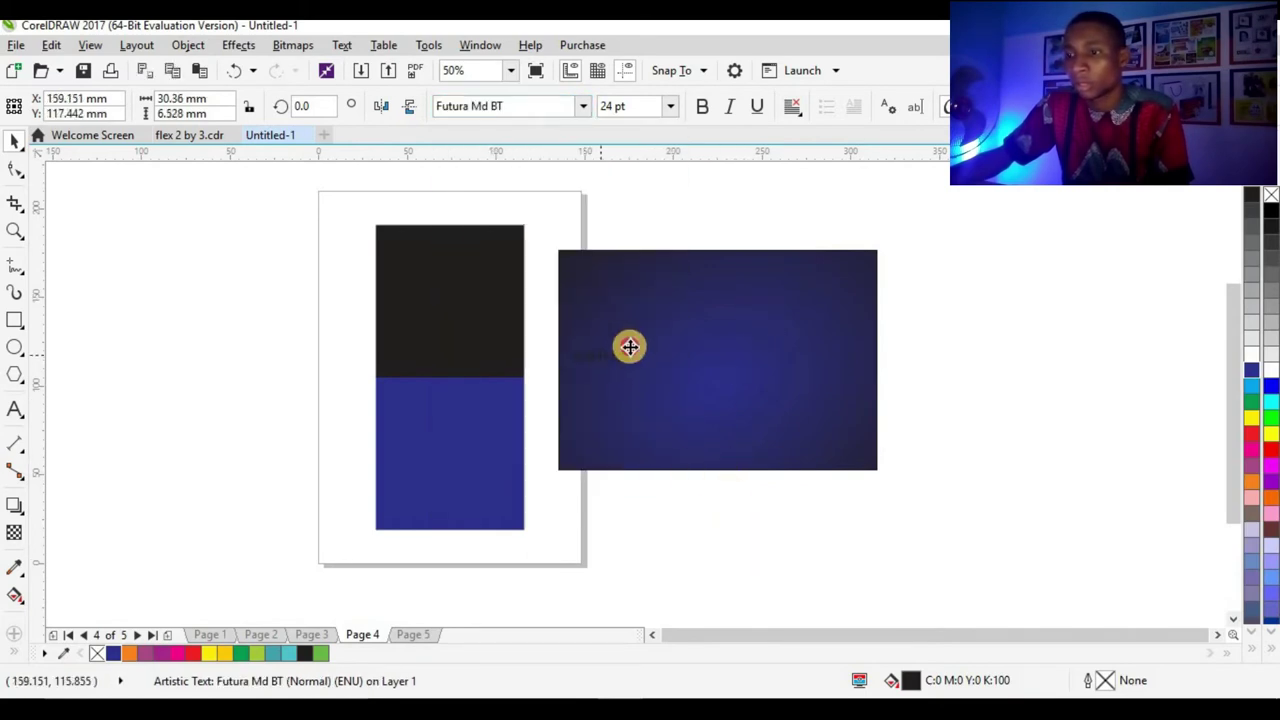
click(703, 108)
drag(694, 381, 840, 430)
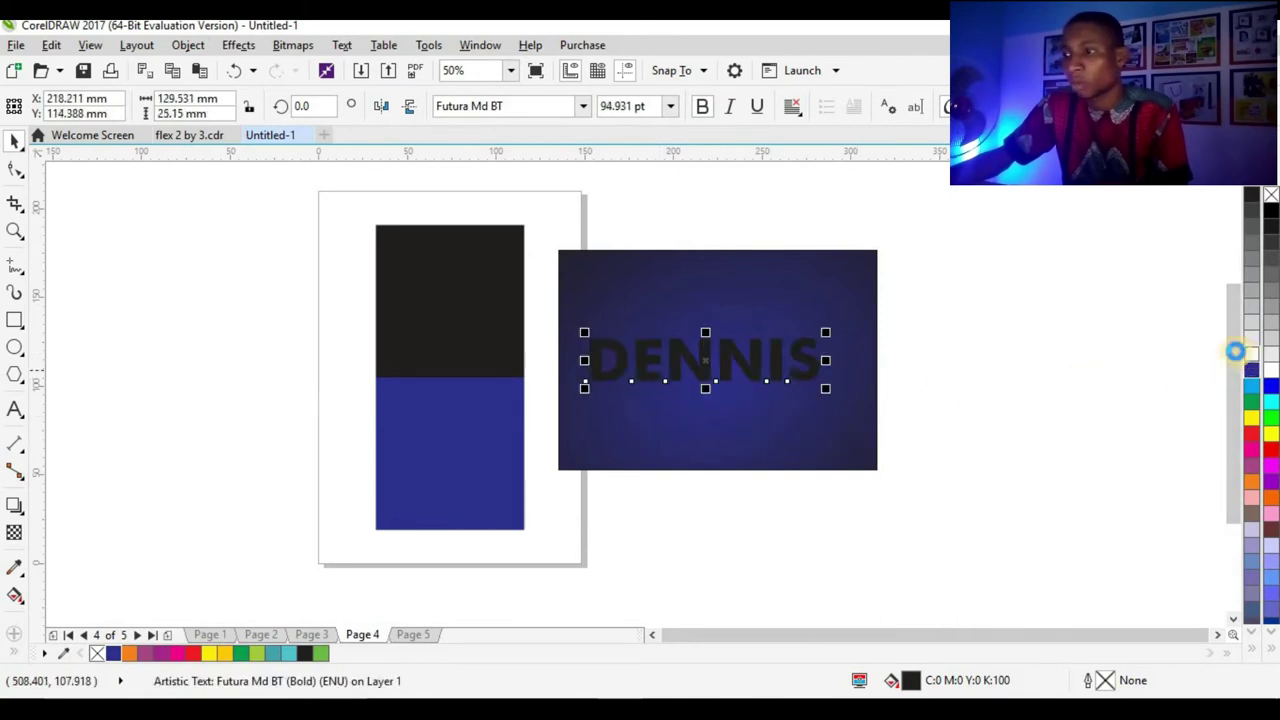
click(1240, 352)
shift+click(843, 297)
key(Escape)
Step: Add a drop shadow beneath the DENNIS text with shadow opacity 60
scroll(829, 345, up, 2)
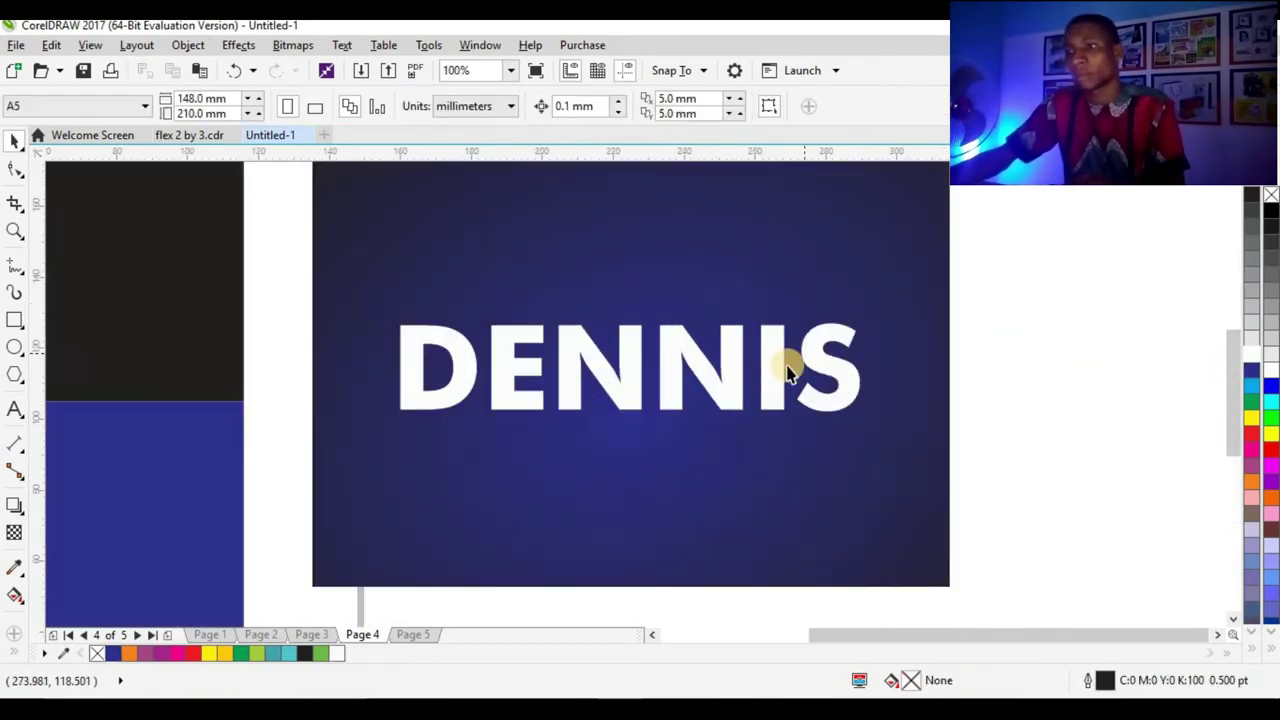
click(700, 400)
click(686, 371)
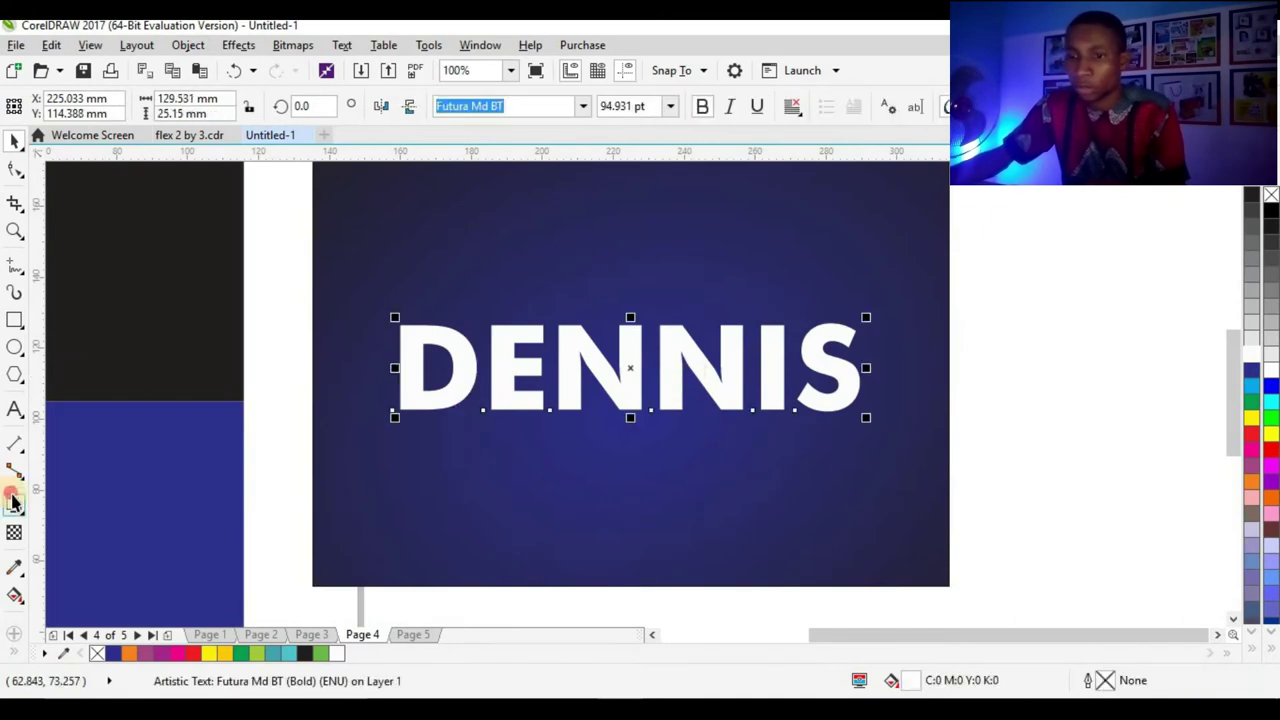
scroll(690, 400, up, 1)
drag(558, 335, 491, 443)
scroll(790, 278, down, 1)
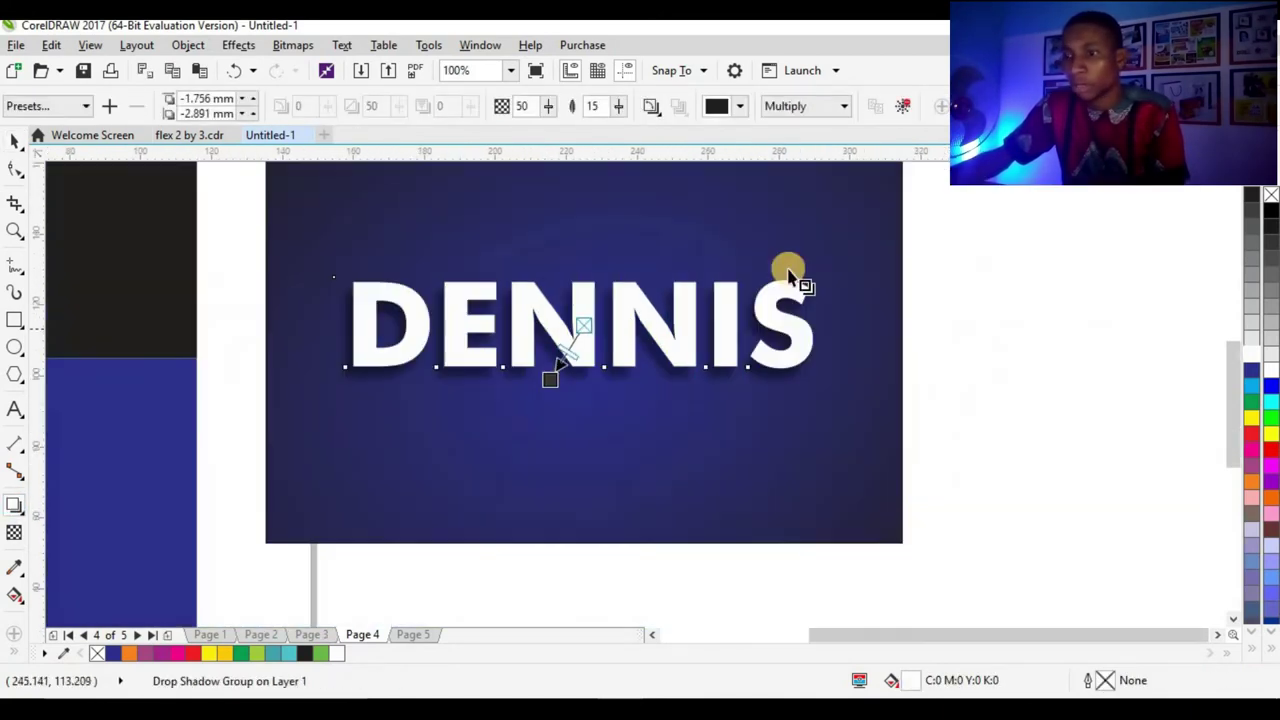
click(560, 104)
scroll(857, 334, down, 1)
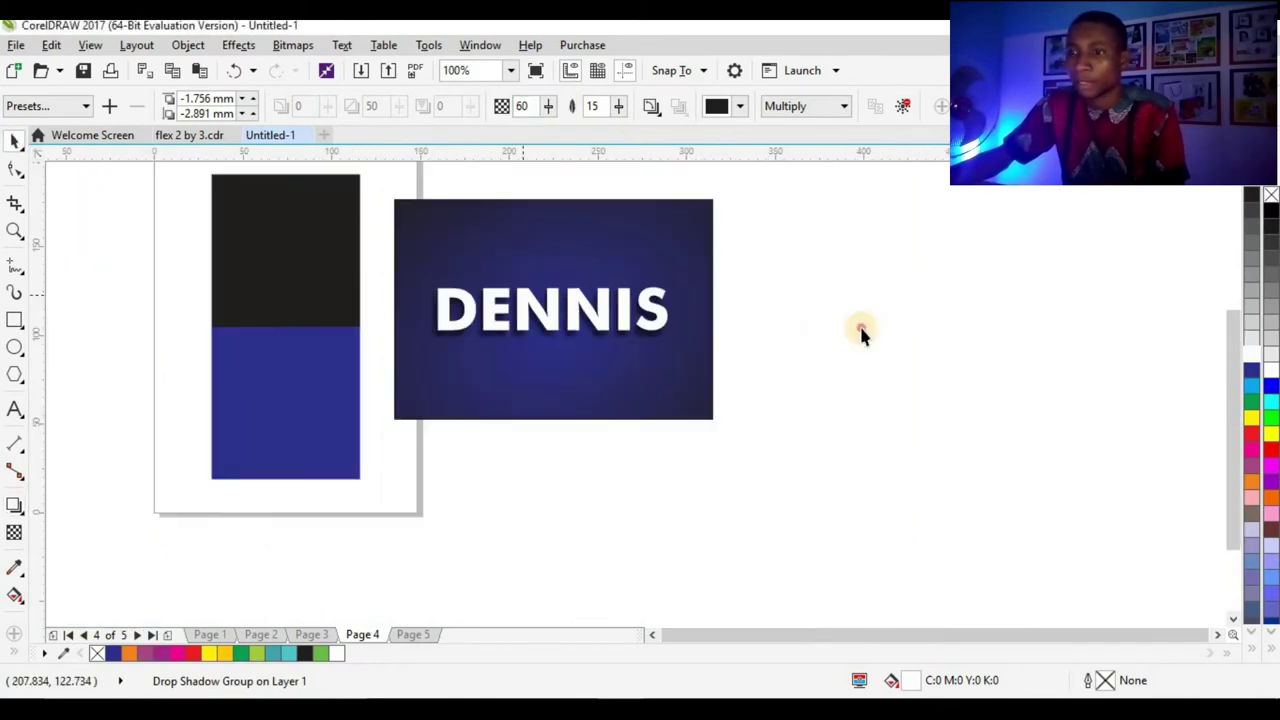
click(520, 206)
scroll(520, 210, up, 1)
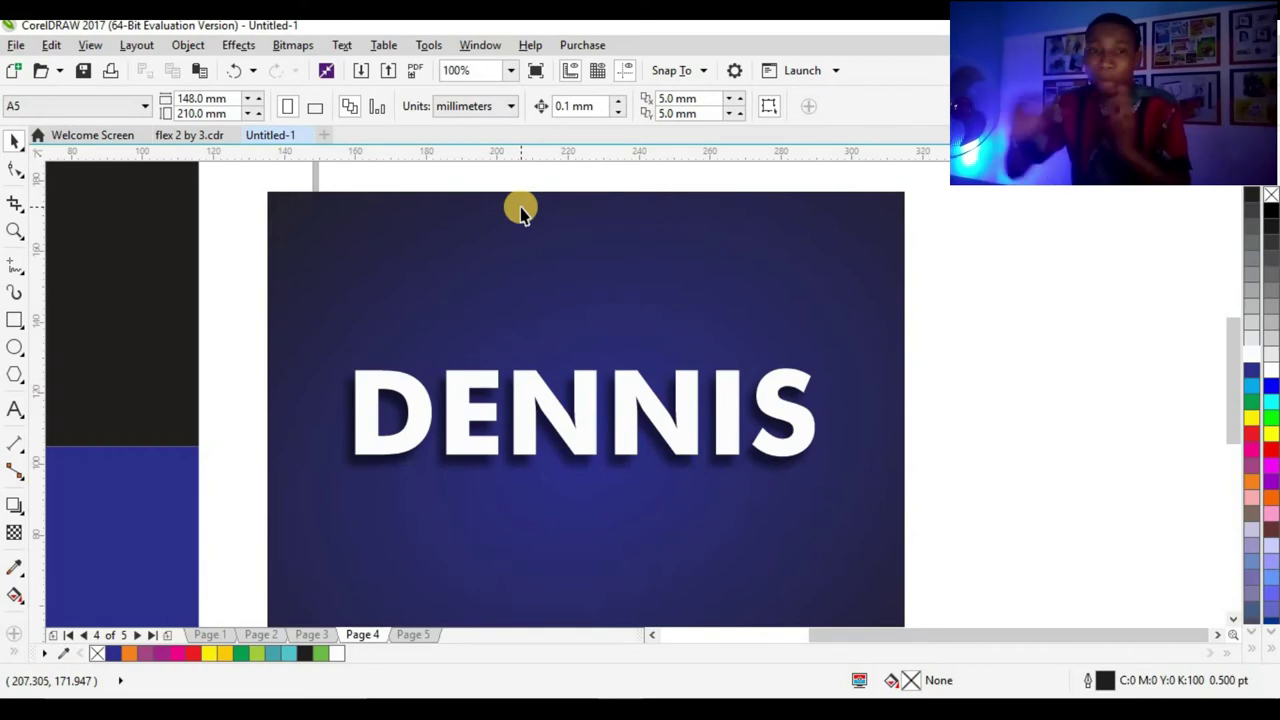
Step: Fill the DENNIS text solid yellow
click(545, 395)
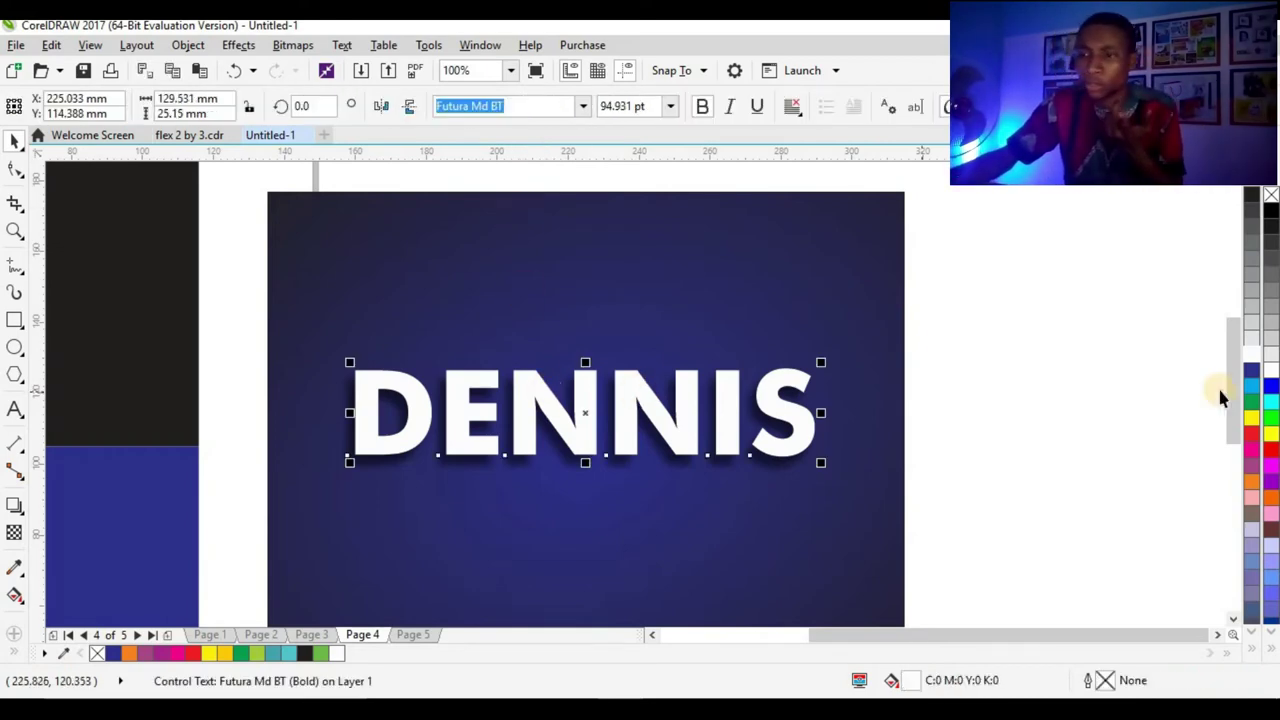
click(1251, 418)
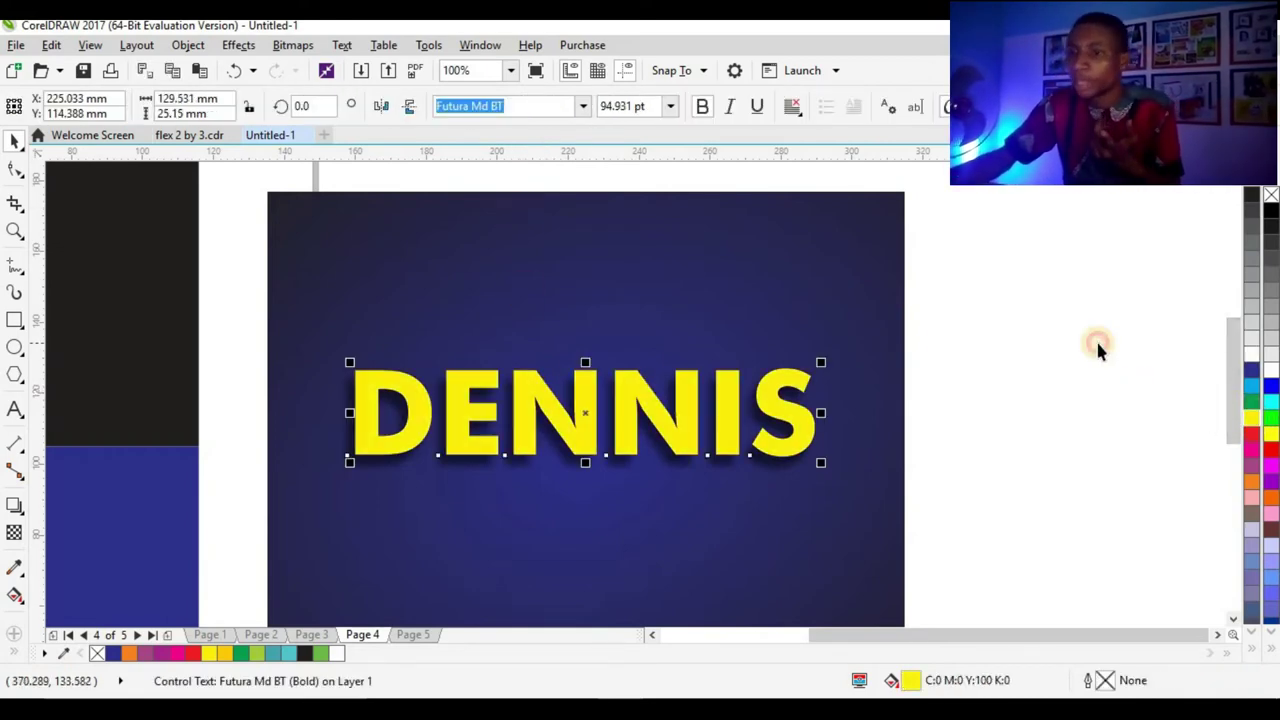
click(1088, 346)
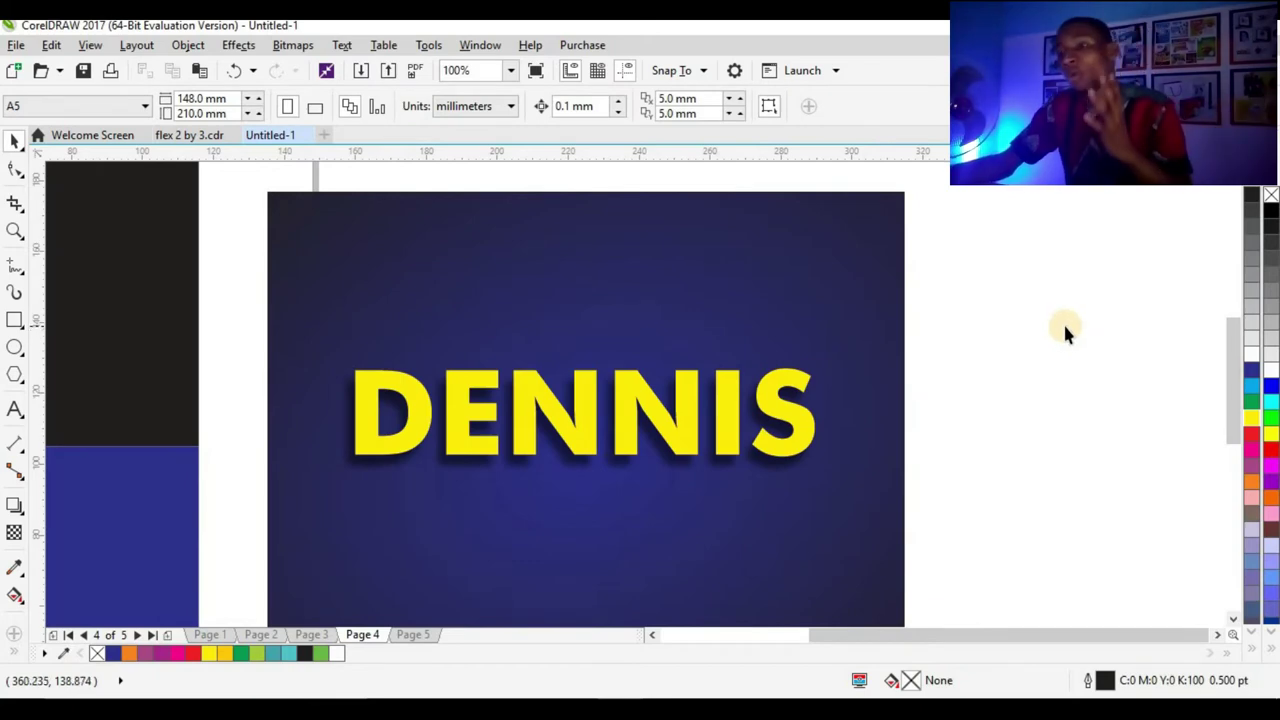
Step: Apply a vertical yellow-to-white fountain fill to DENNIS, starting above the letters
click(728, 425)
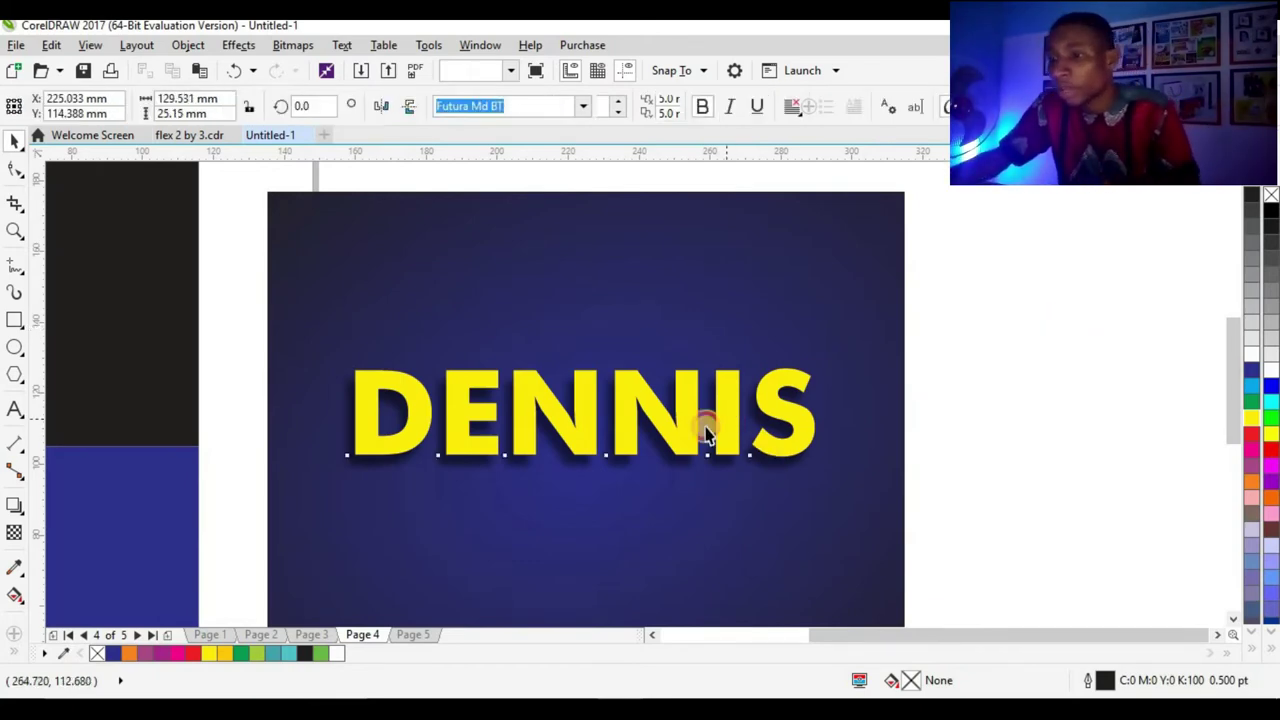
scroll(527, 455, up, 1)
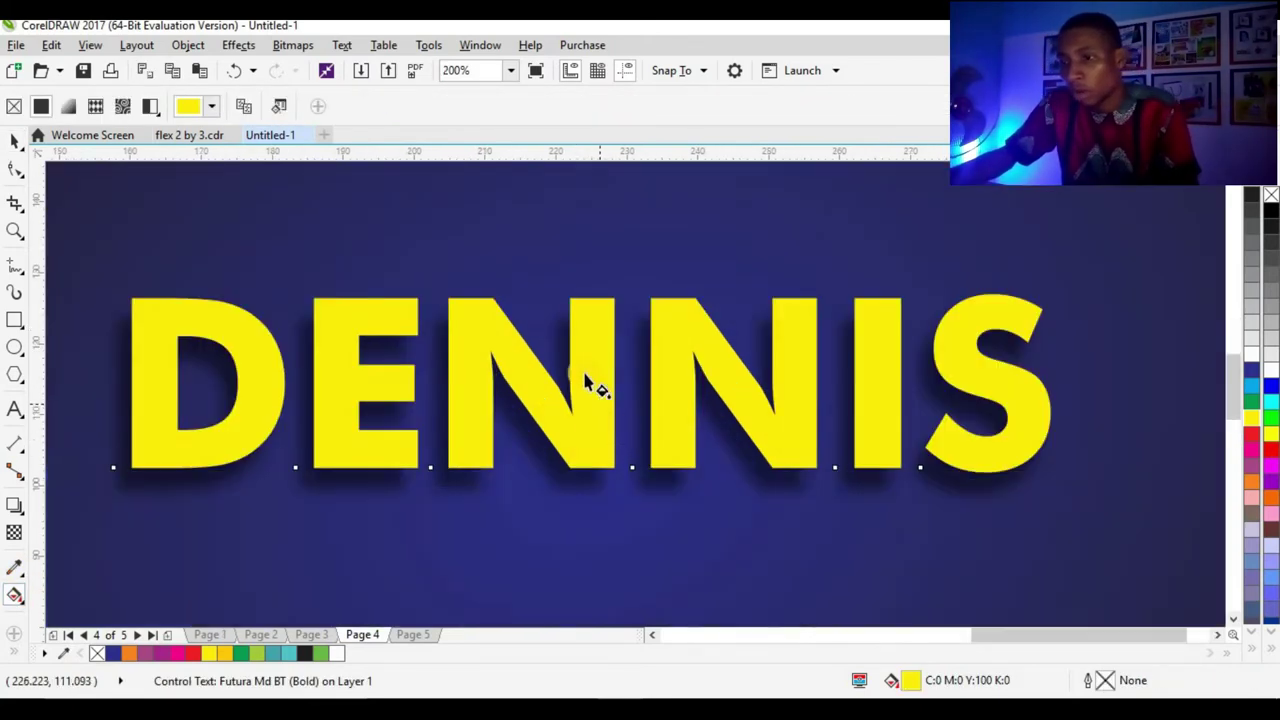
drag(590, 338, 590, 458)
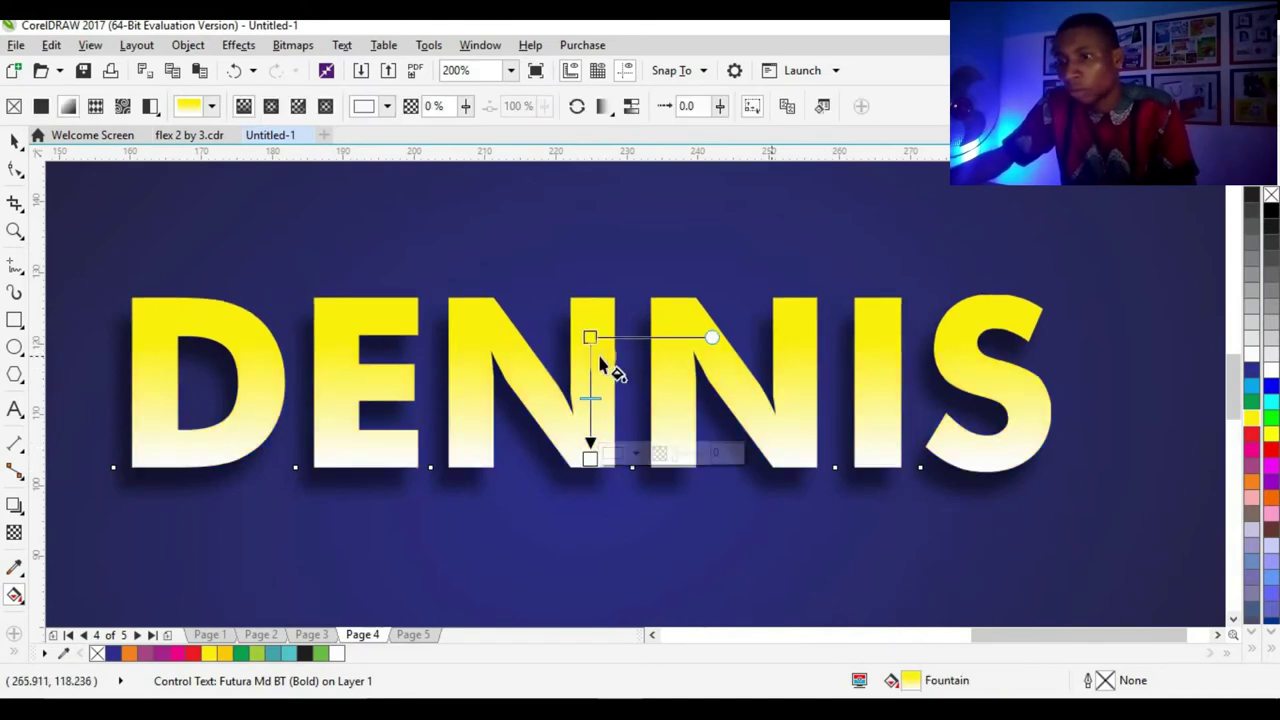
drag(590, 338, 590, 298)
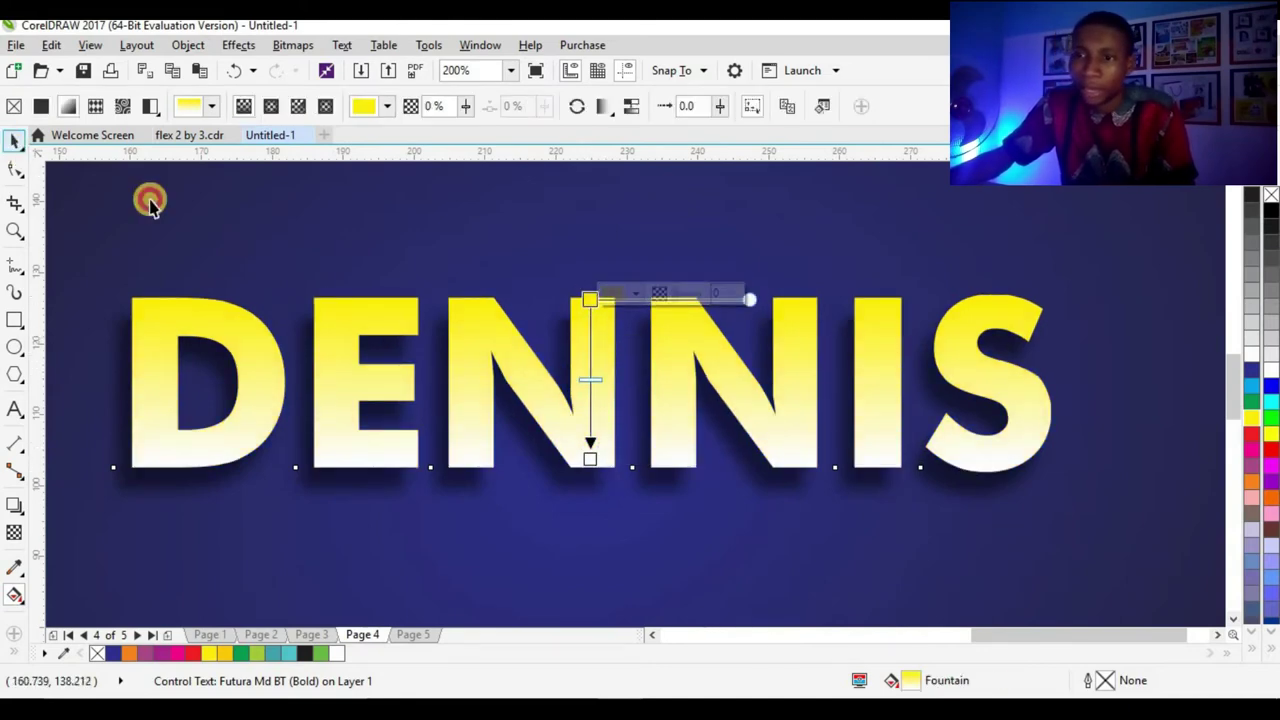
key(space)
scroll(857, 343, down, 5)
key(Escape)
scroll(666, 366, up, 4)
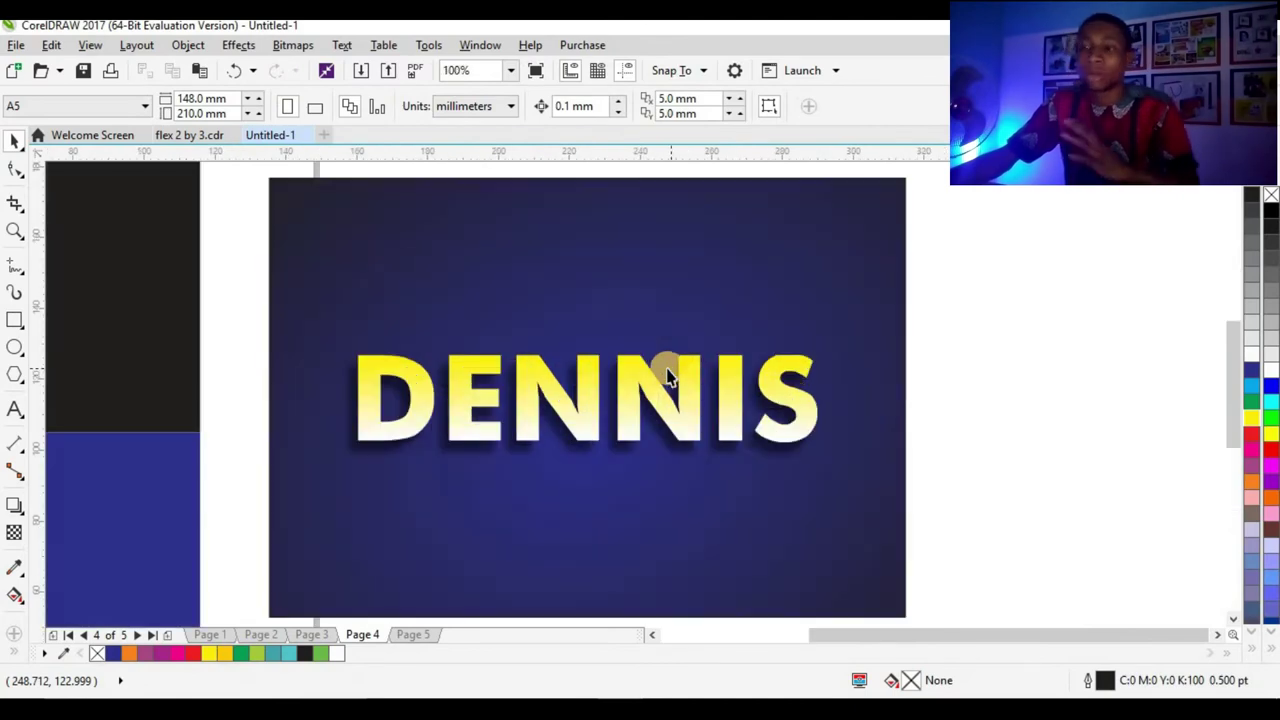
Step: Tighten the DENNIS letter spacing and centre the text on the card
click(651, 380)
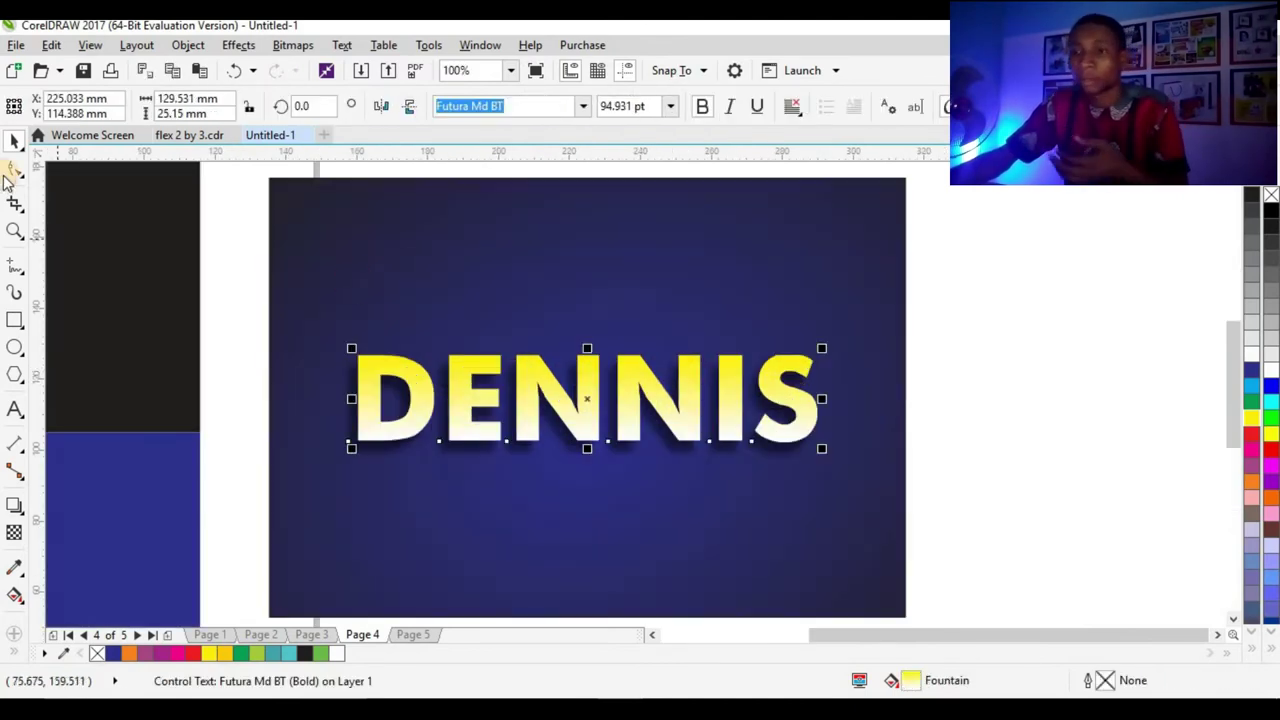
drag(823, 455, 766, 450)
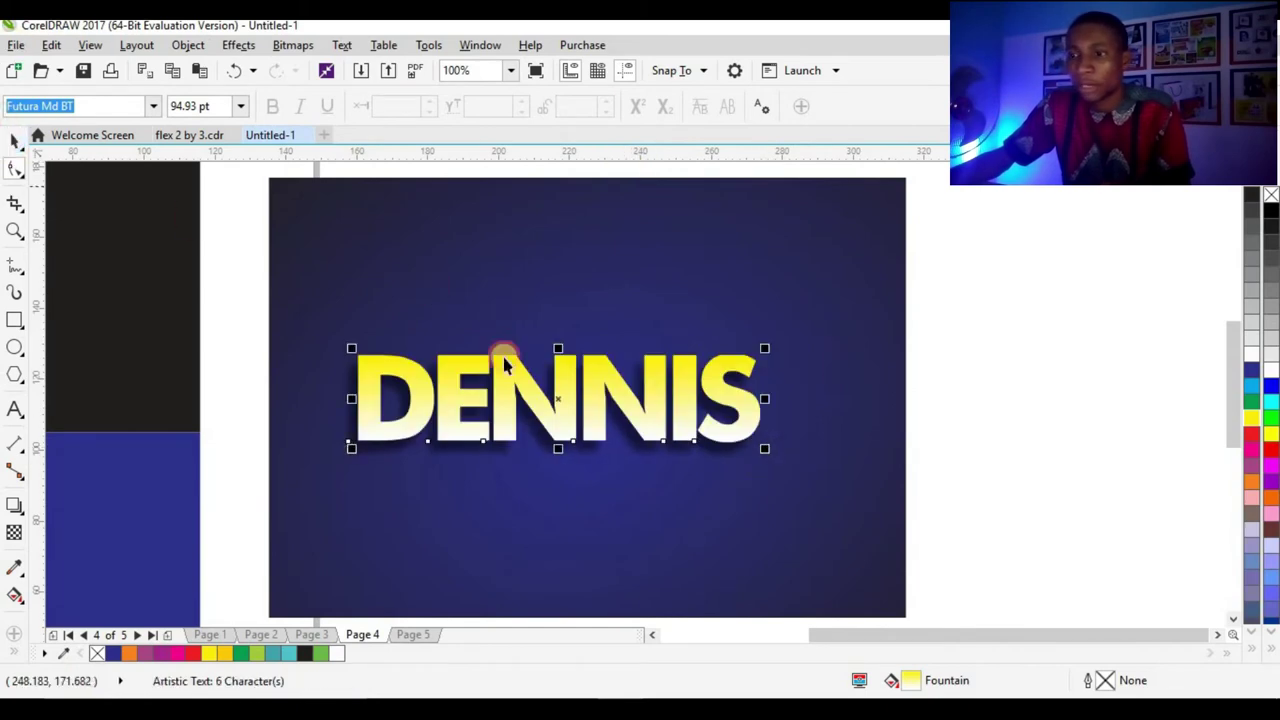
key(space)
shift+click(686, 286)
key(c)
click(657, 371)
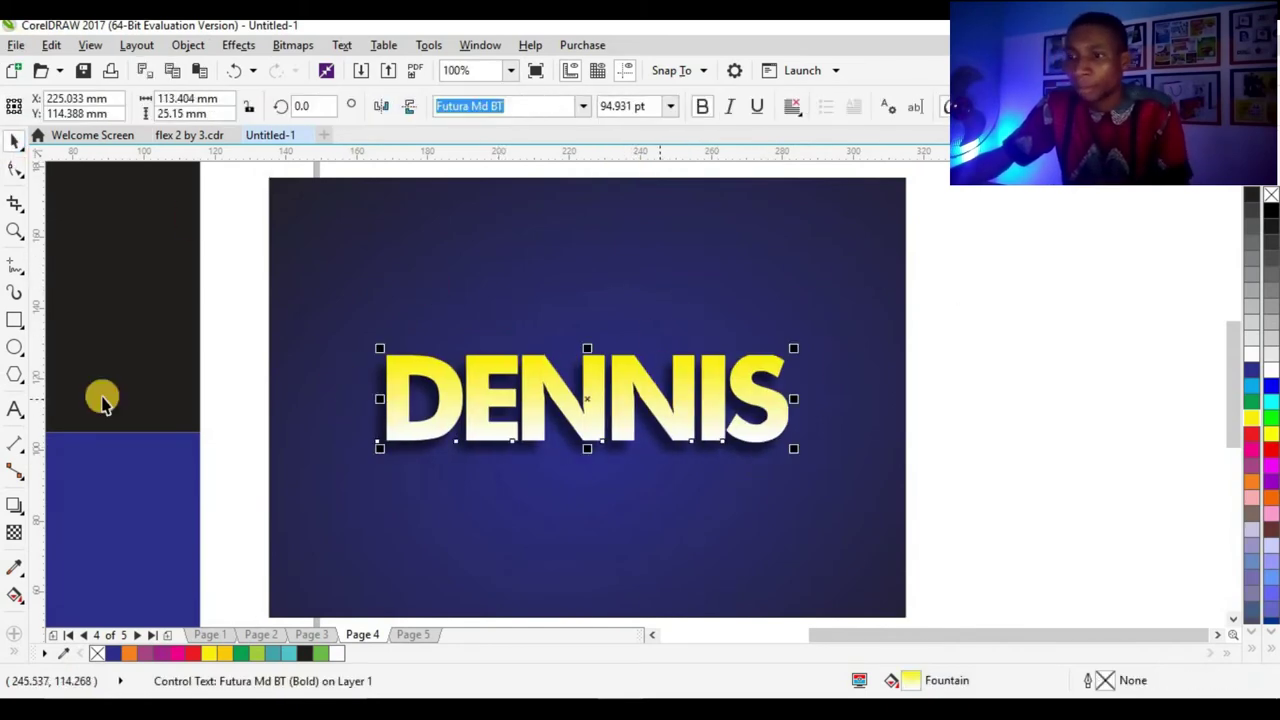
Step: Add a 2.0 mm magenta outside contour around DENNIS
click(12, 510)
click(74, 526)
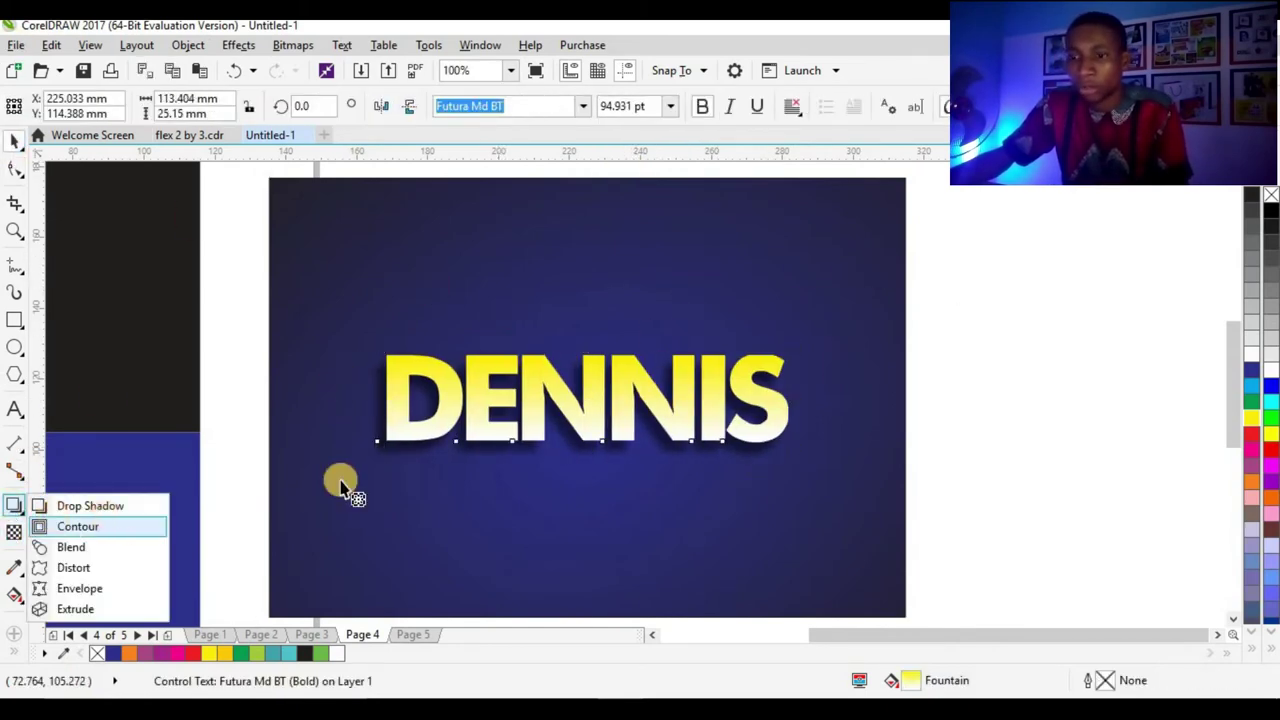
click(472, 106)
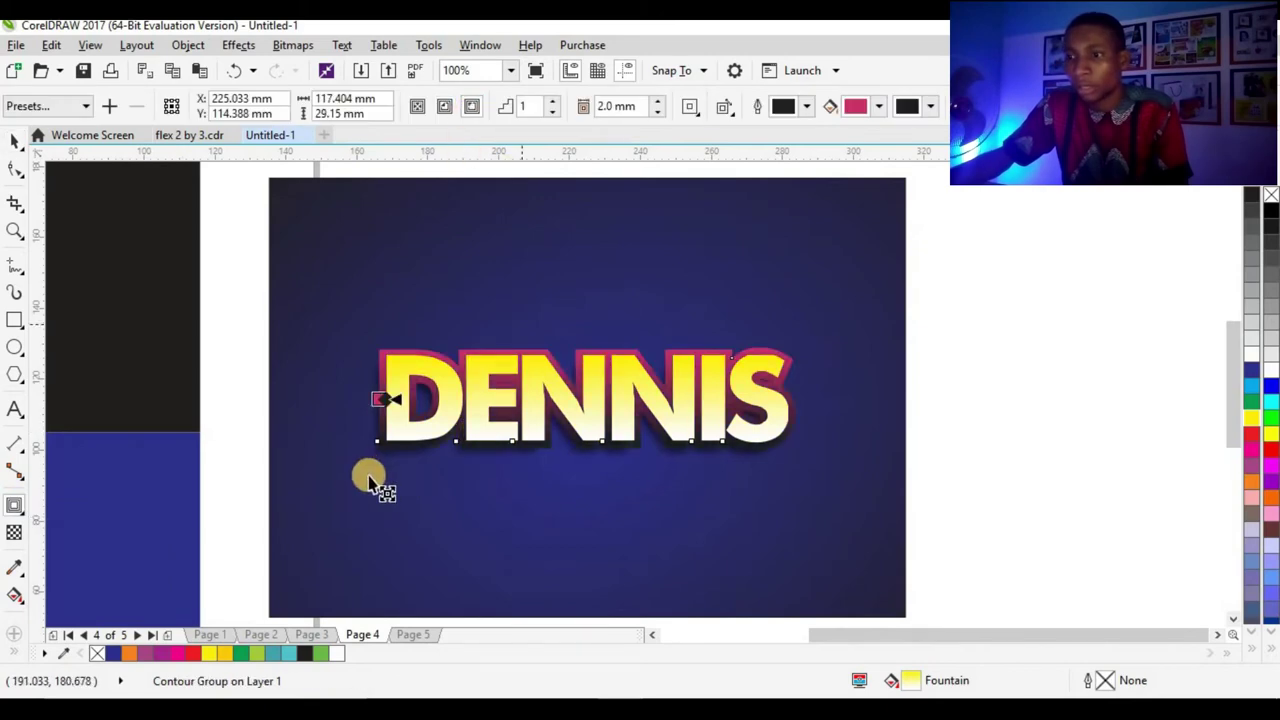
scroll(371, 475, up, 1)
key(space)
scroll(325, 346, down, 1)
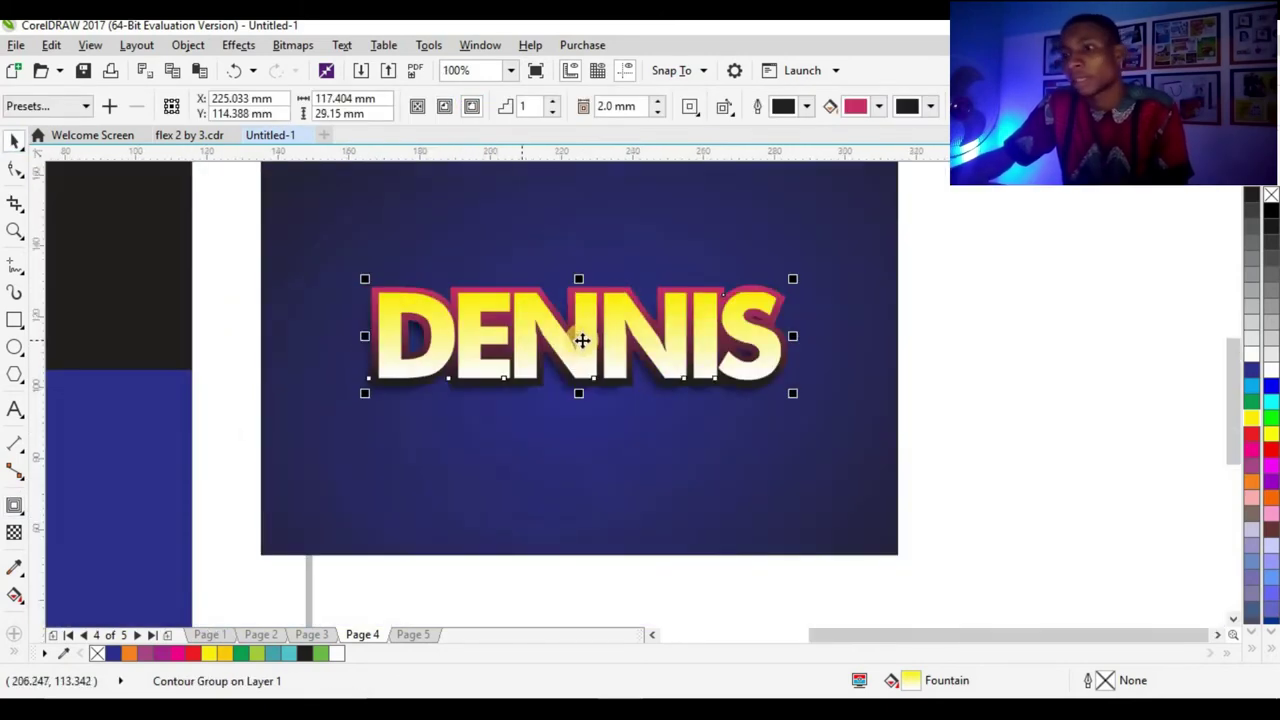
Step: Apply Break Apart (Ctrl+K) to DENNIS and dismiss the Options dialog
key(ctrl+k)
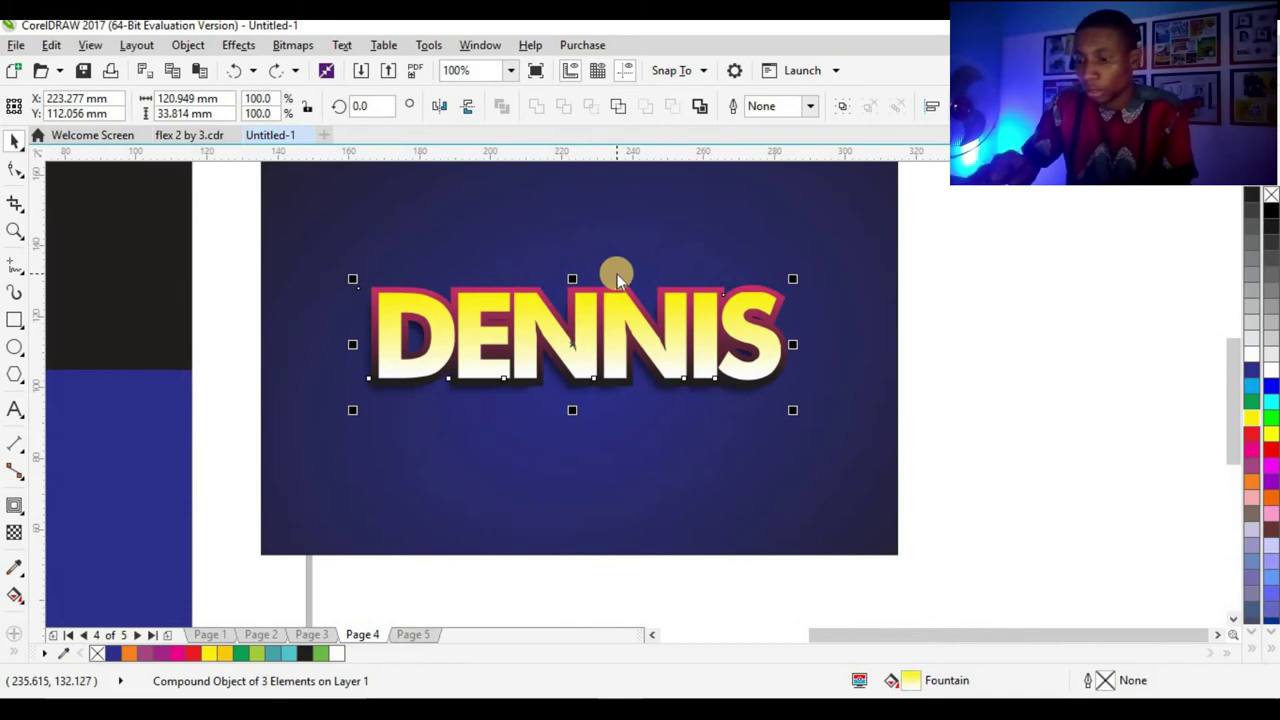
key(ctrl+j)
click(840, 591)
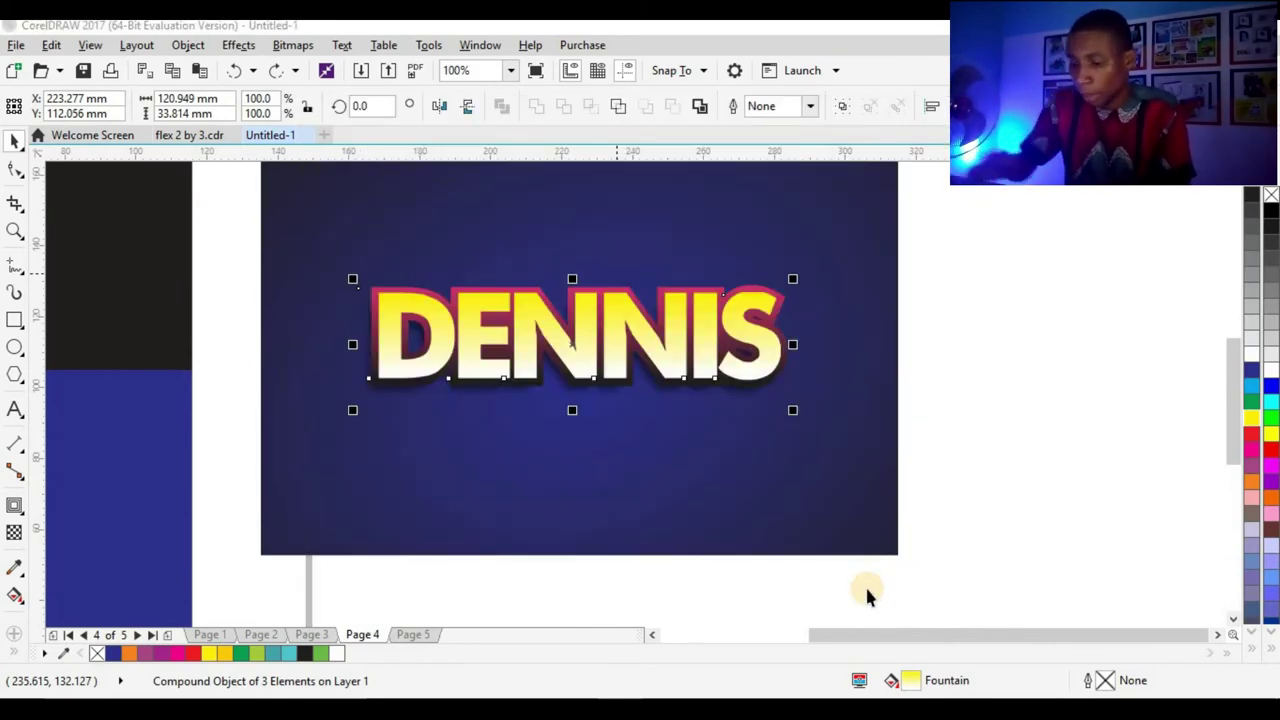
Step: Break DENNIS apart and give its contour an orange-yellow to white gradient
key(ctrl+k)
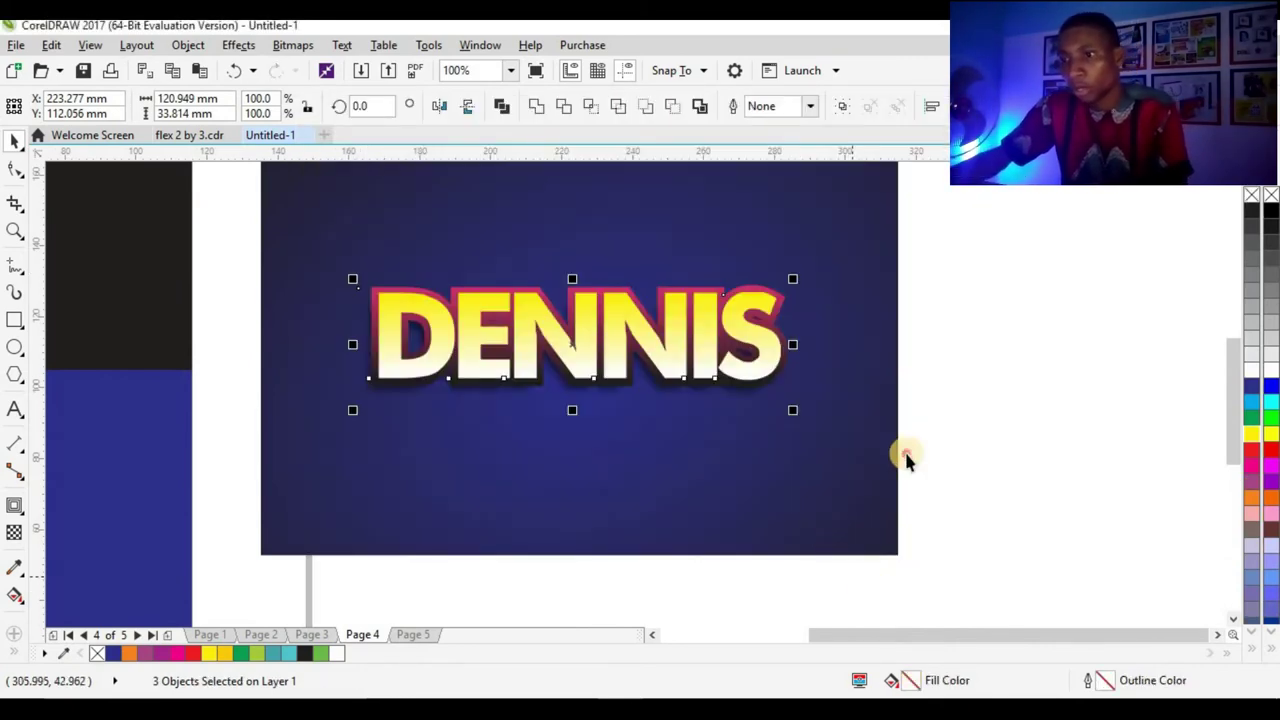
scroll(743, 265, up, 1)
click(766, 309)
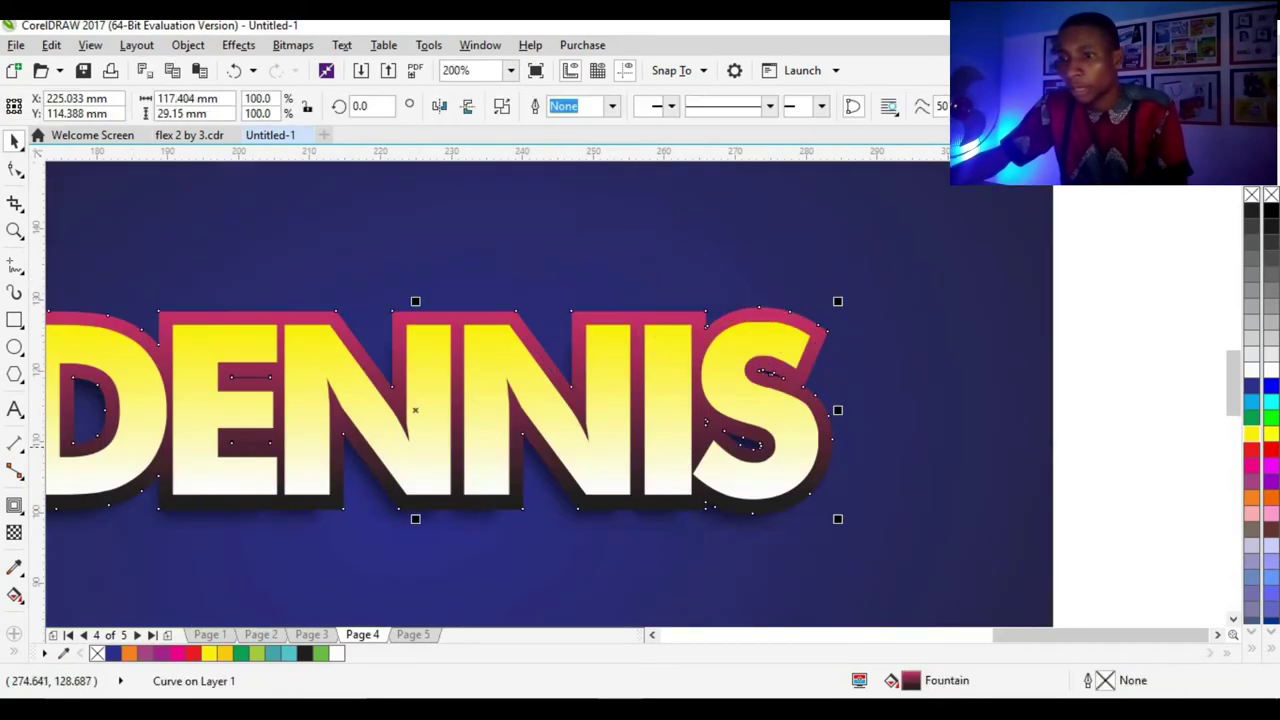
click(17, 595)
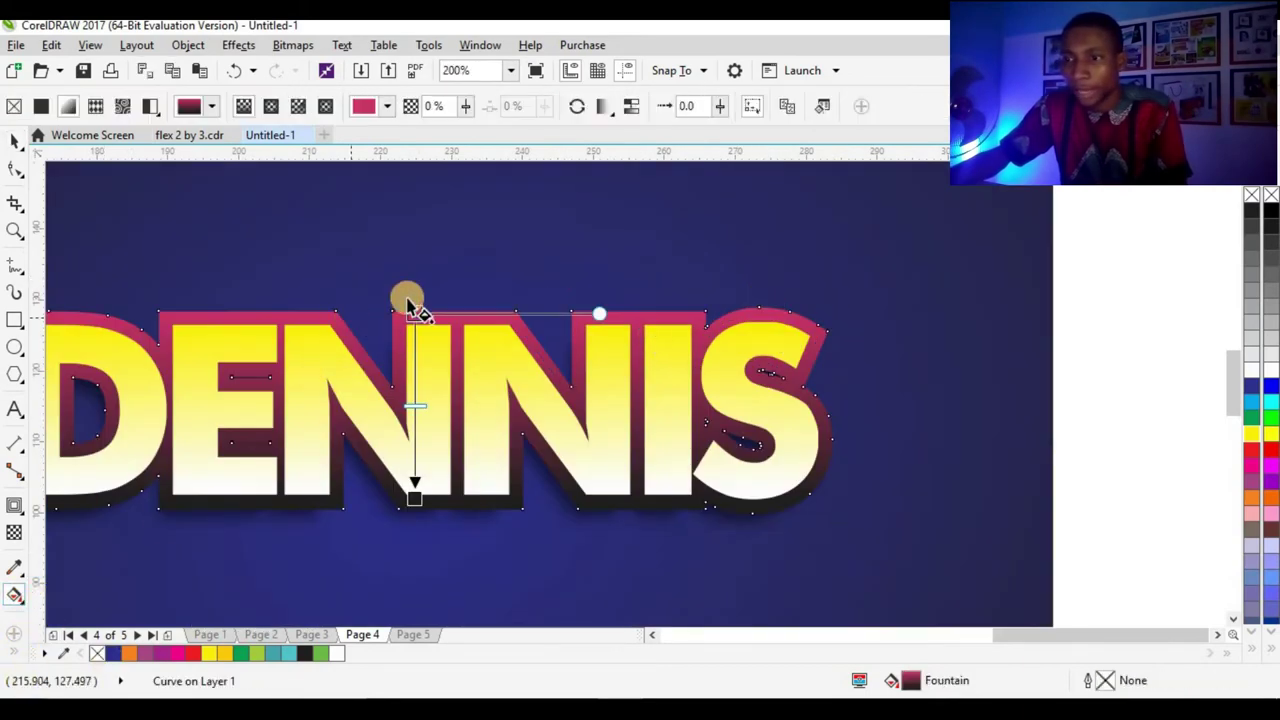
click(416, 312)
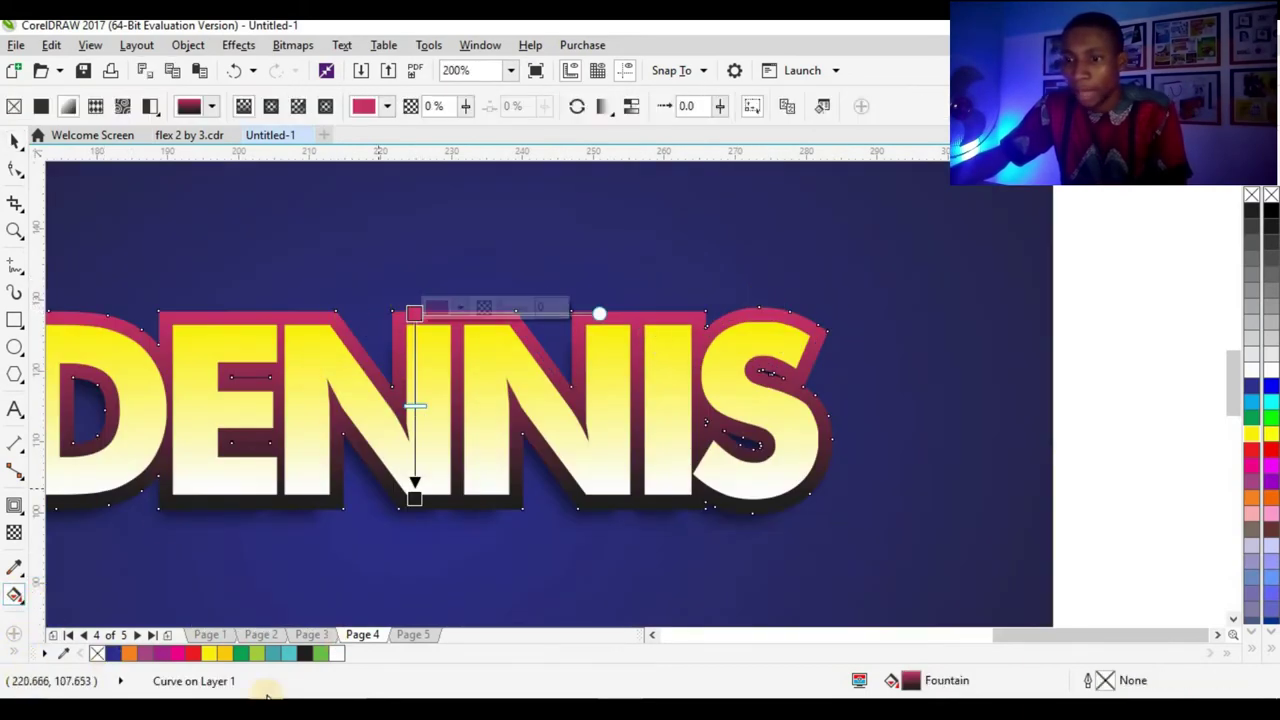
click(236, 653)
click(416, 500)
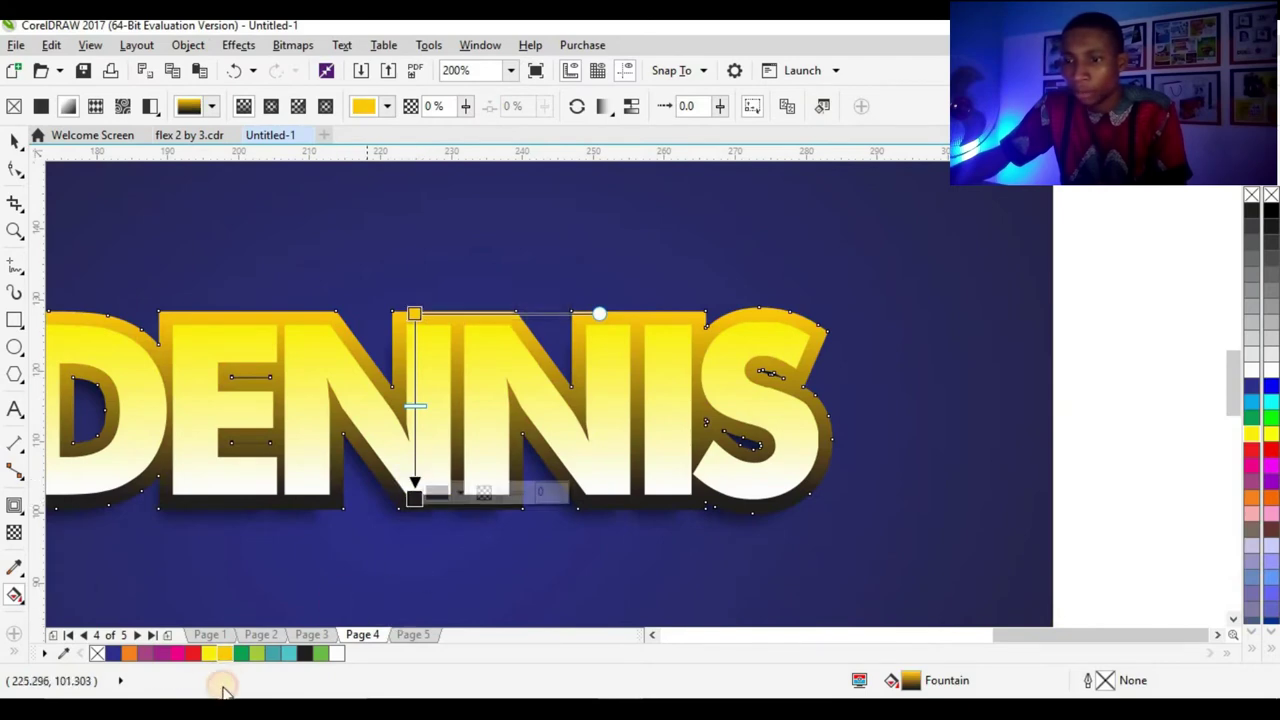
click(339, 654)
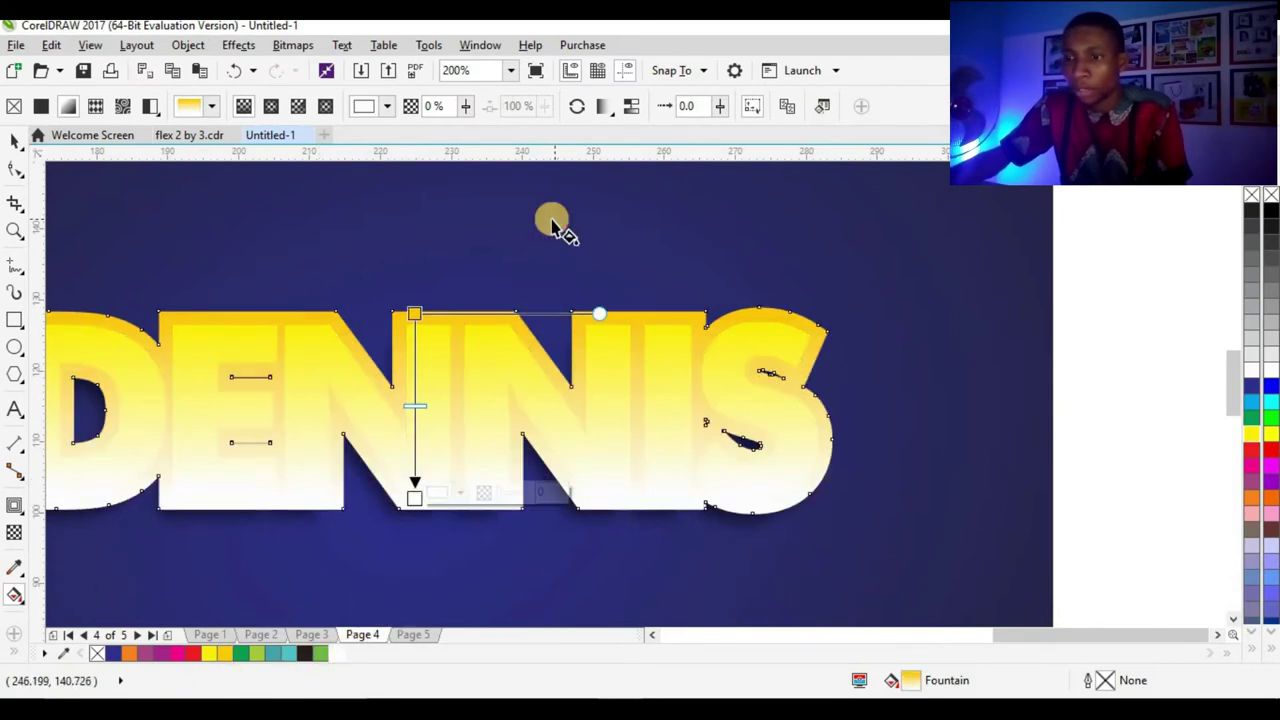
Step: Reverse the contour gradient, reposition its stops, and make the top stop red
click(578, 107)
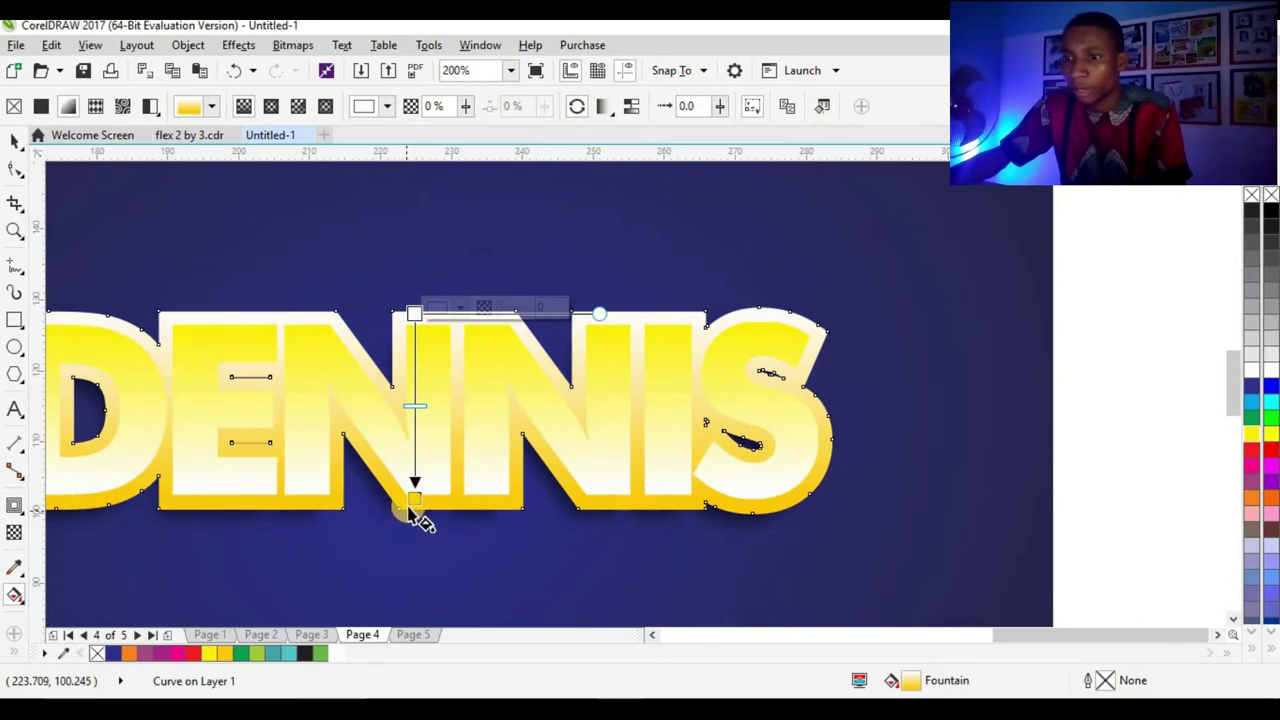
drag(416, 515, 420, 603)
scroll(433, 295, down, 2)
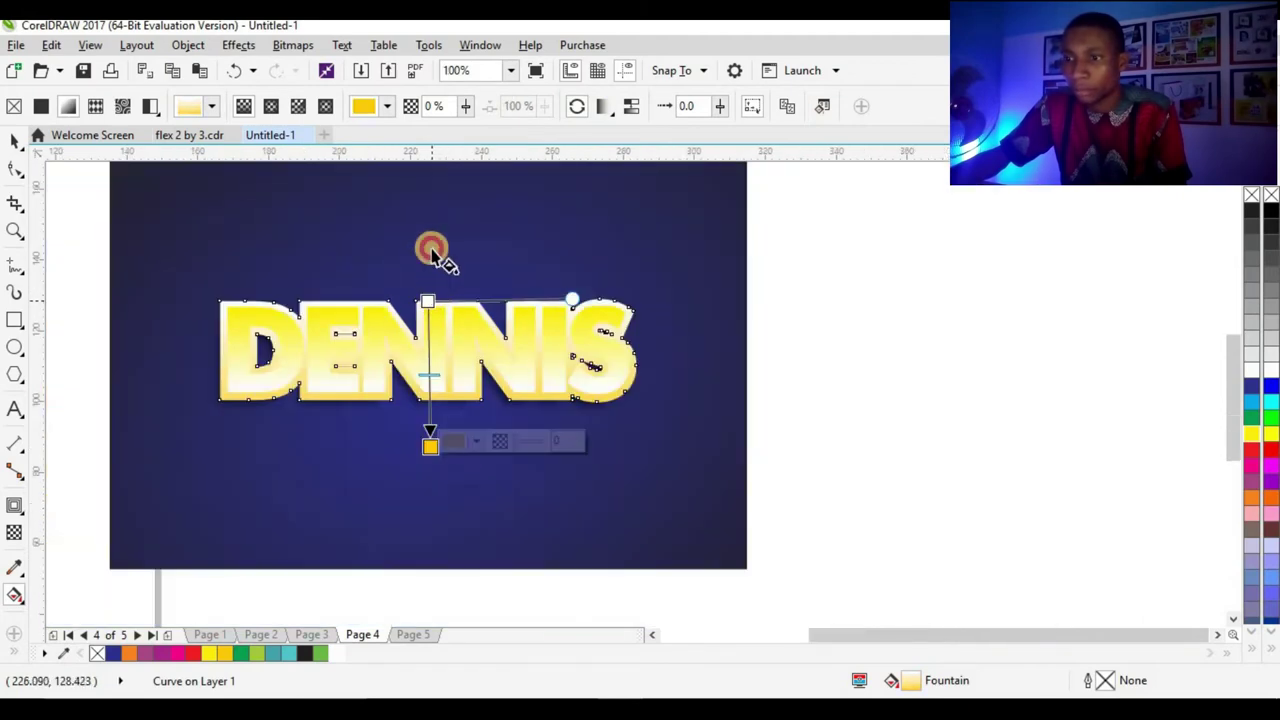
drag(432, 255, 431, 259)
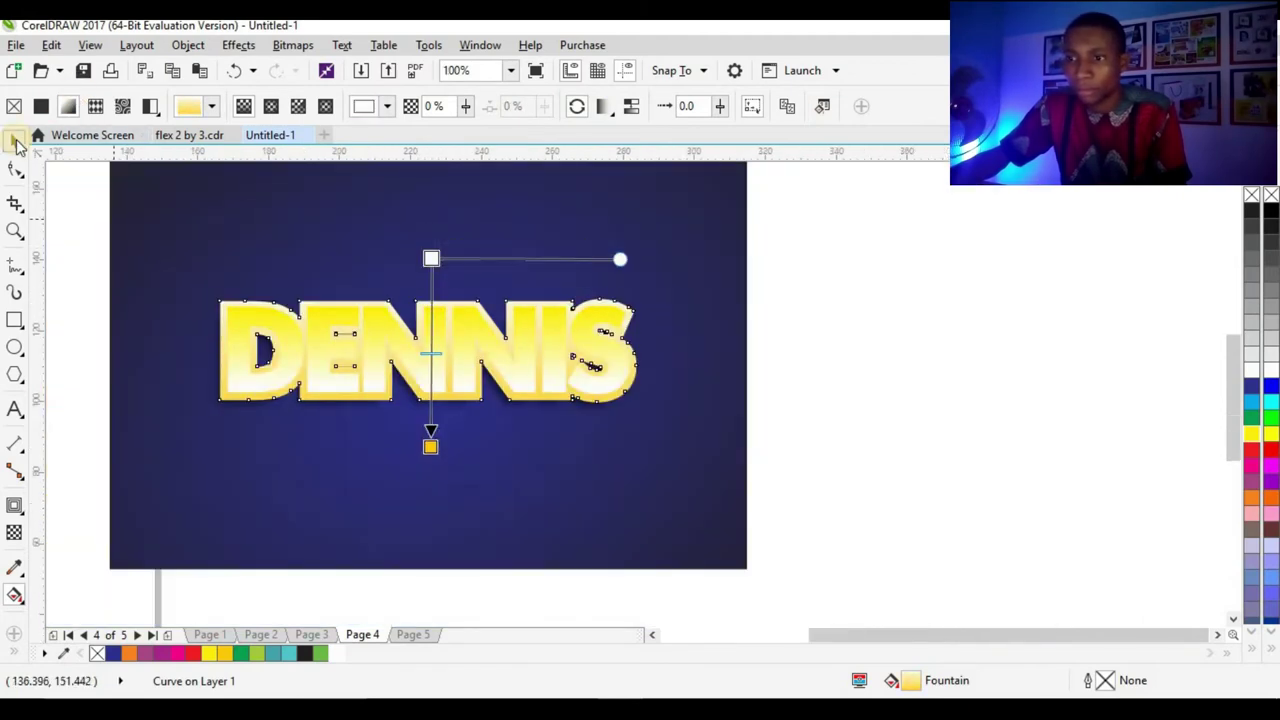
click(184, 654)
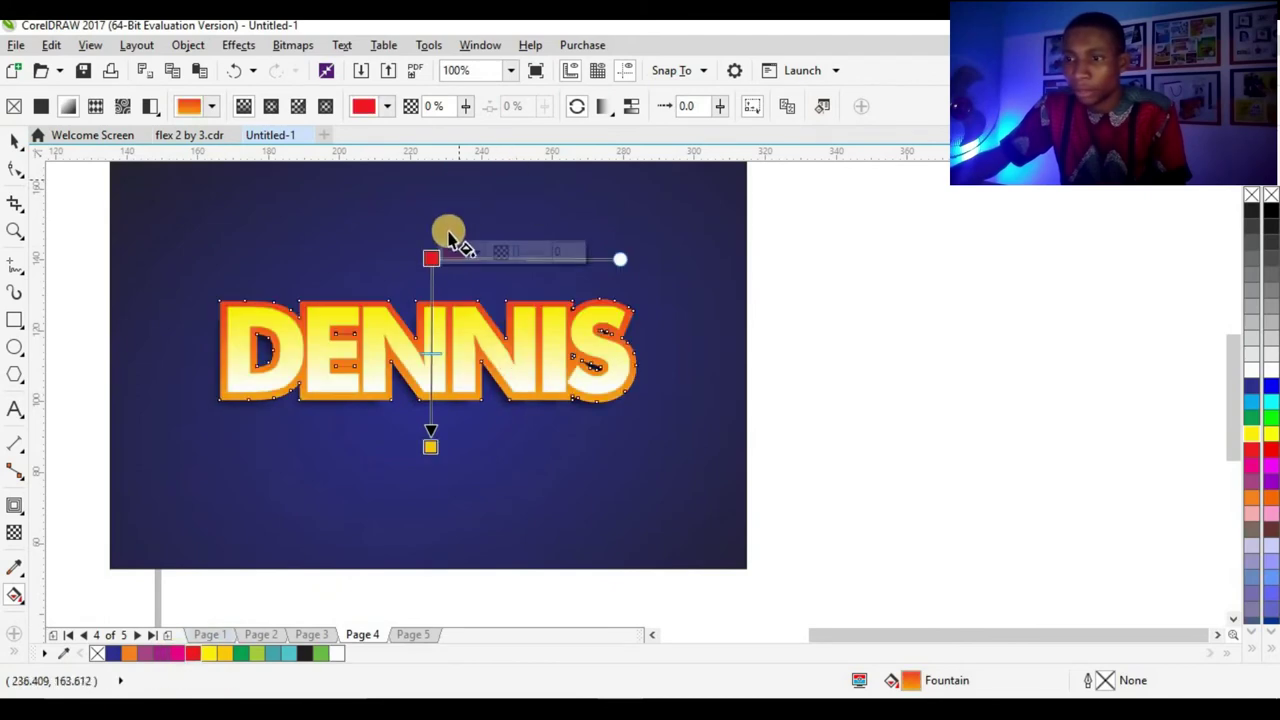
drag(430, 252, 427, 163)
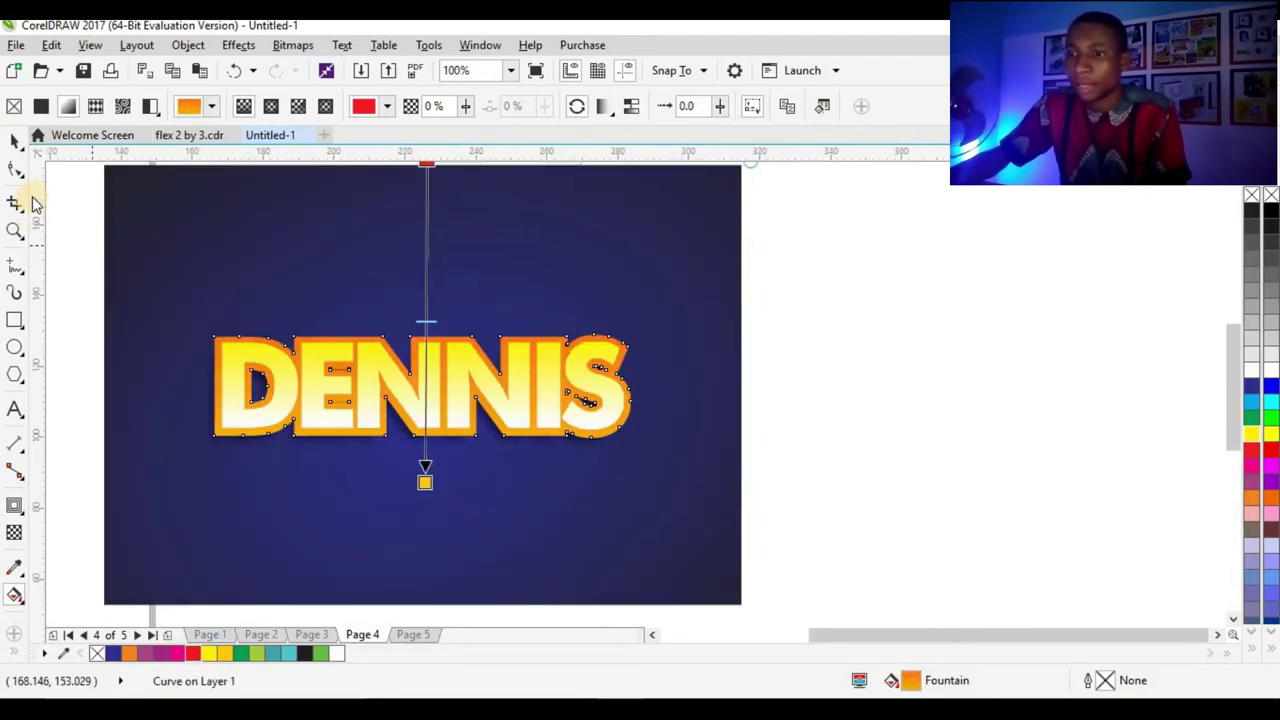
click(20, 148)
click(957, 263)
Step: Scroll to view Page 5's blue and magenta colour blocks
scroll(686, 331, down, 2)
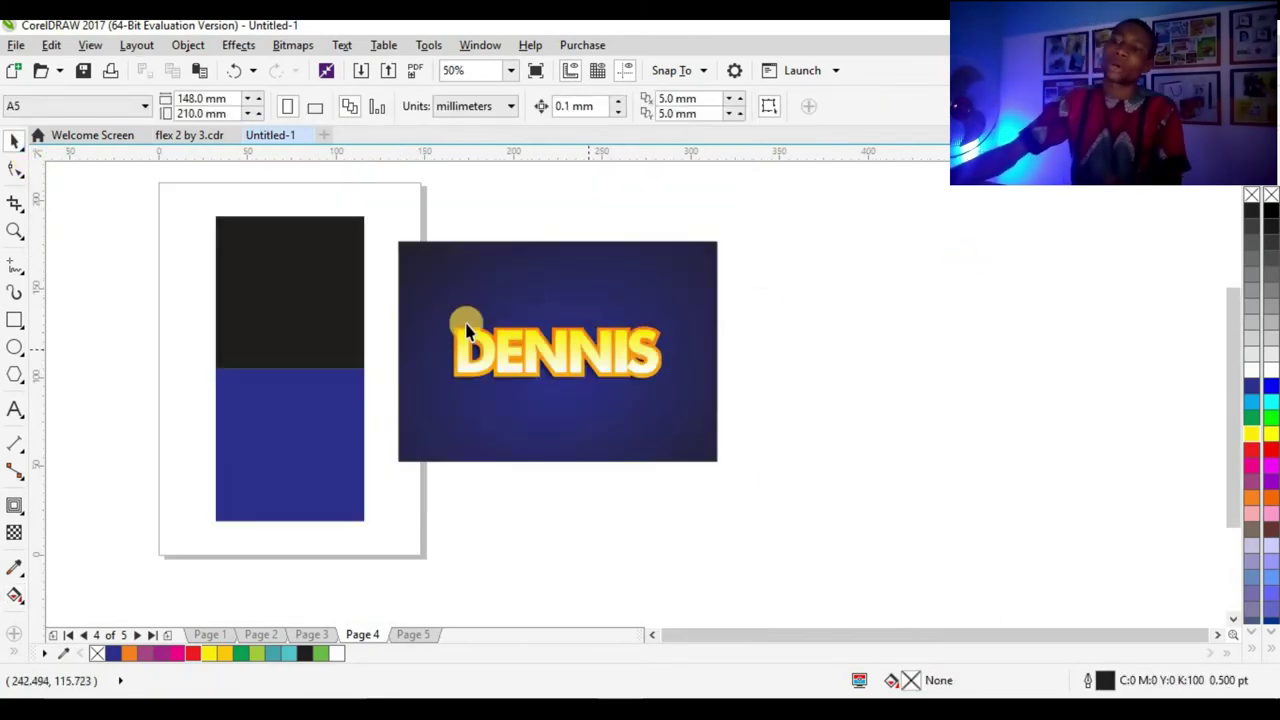
scroll(467, 330, up, 2)
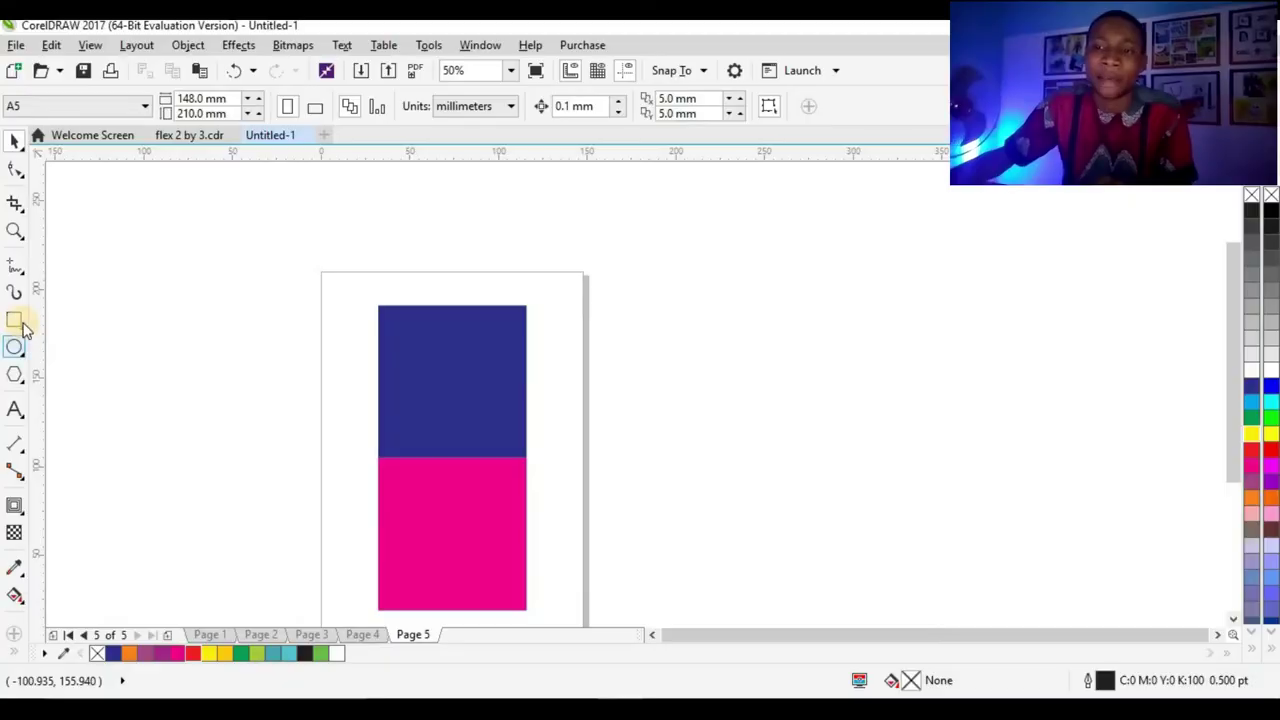
Step: Draw a rectangle right of the page and give it a dark blue fountain fill
drag(562, 326, 855, 561)
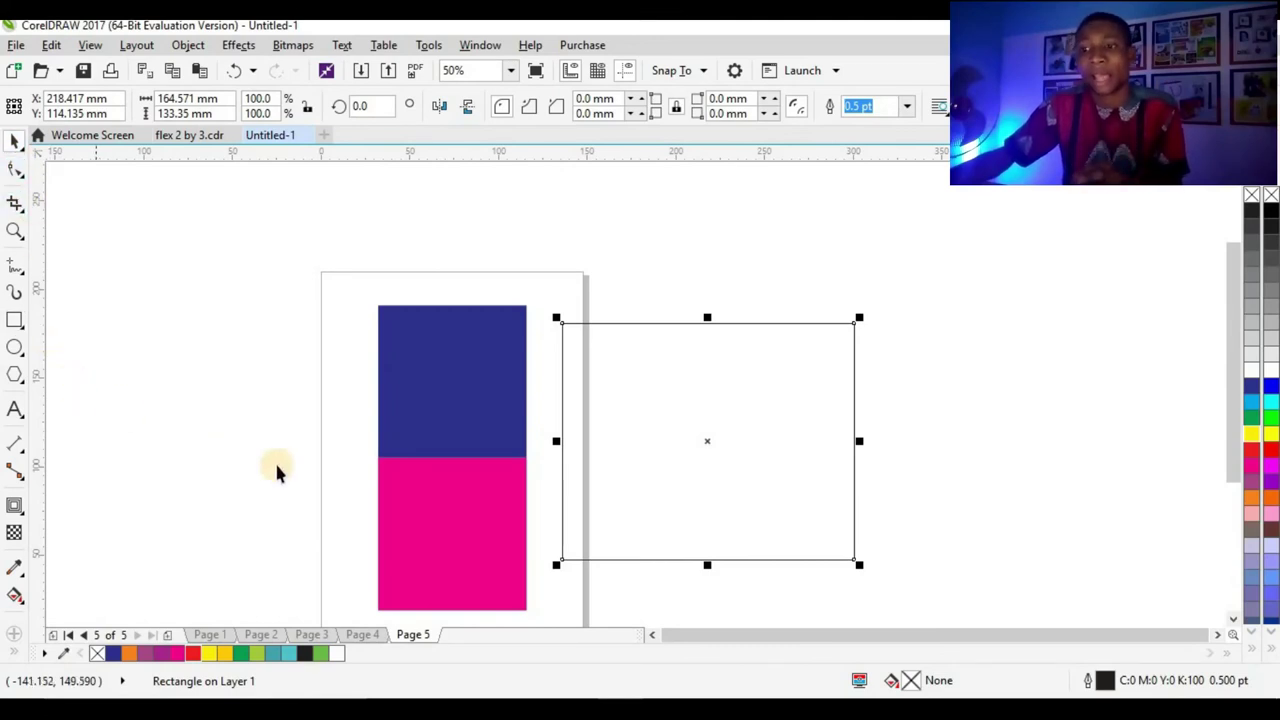
click(112, 652)
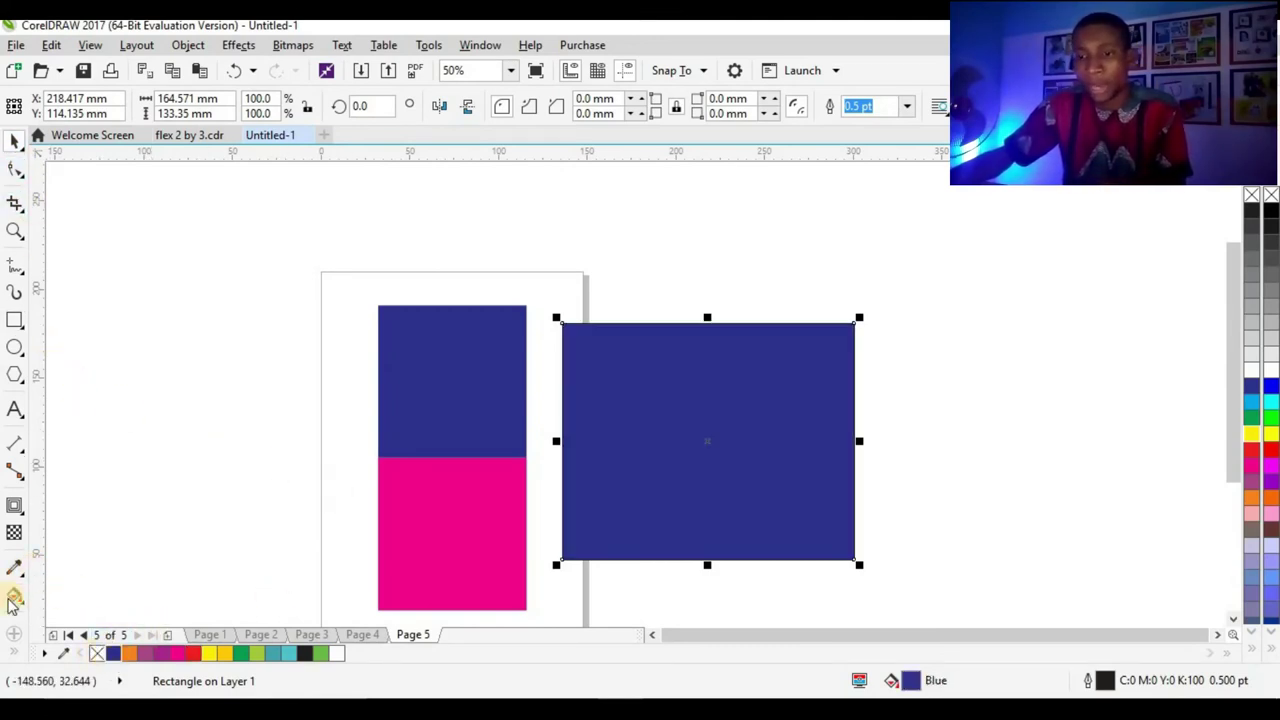
click(16, 594)
drag(658, 390, 738, 505)
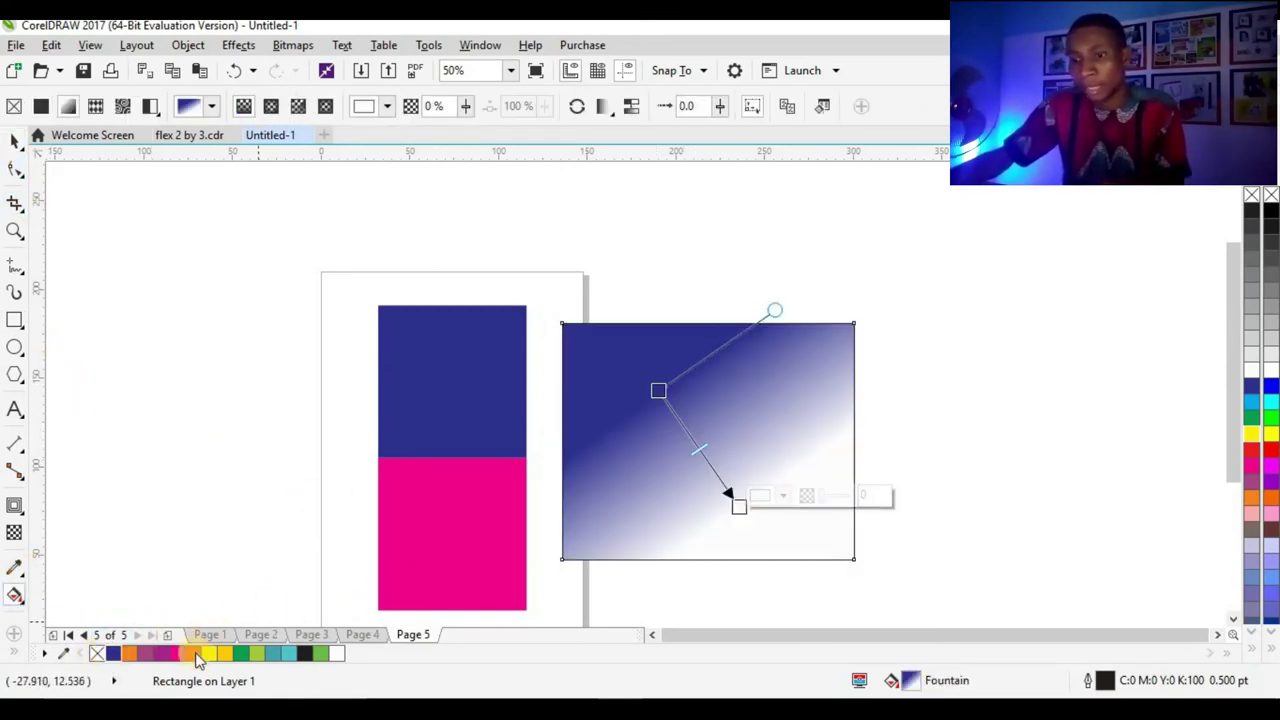
Step: Make the gradient run horizontally from blue at the left edge to pink
drag(597, 611, 1026, 446)
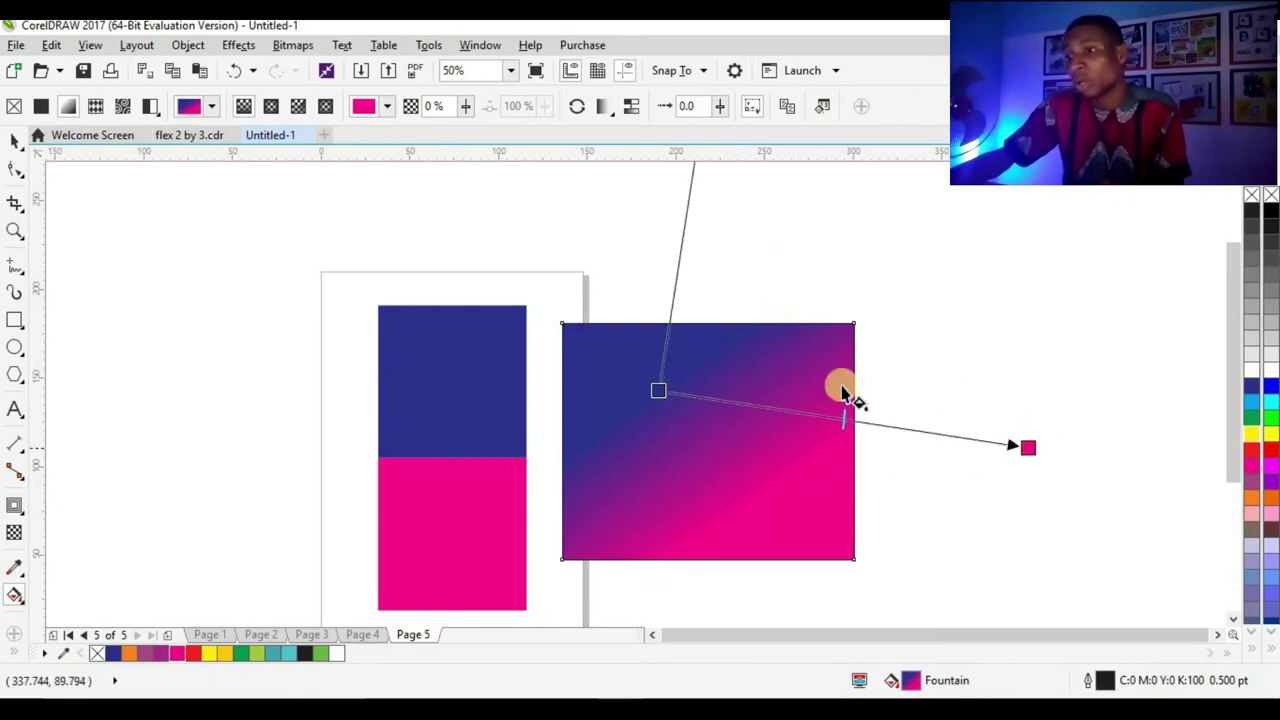
drag(627, 389, 278, 390)
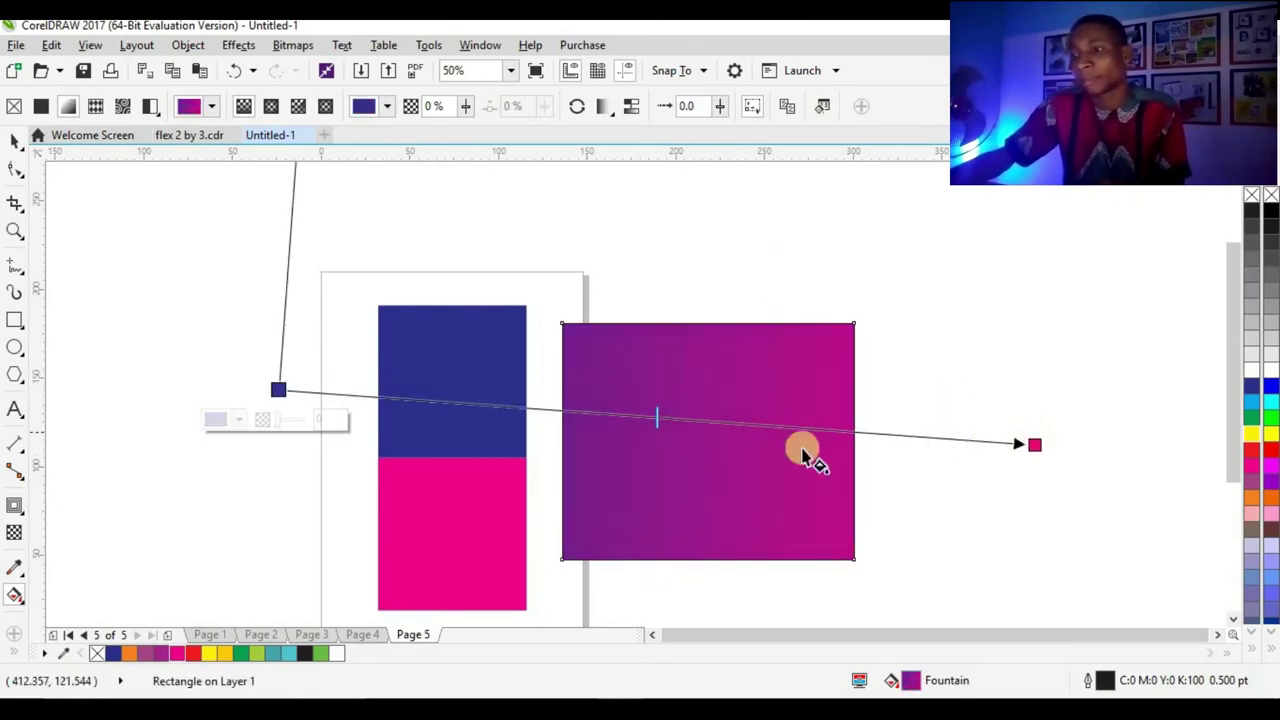
drag(487, 392, 605, 411)
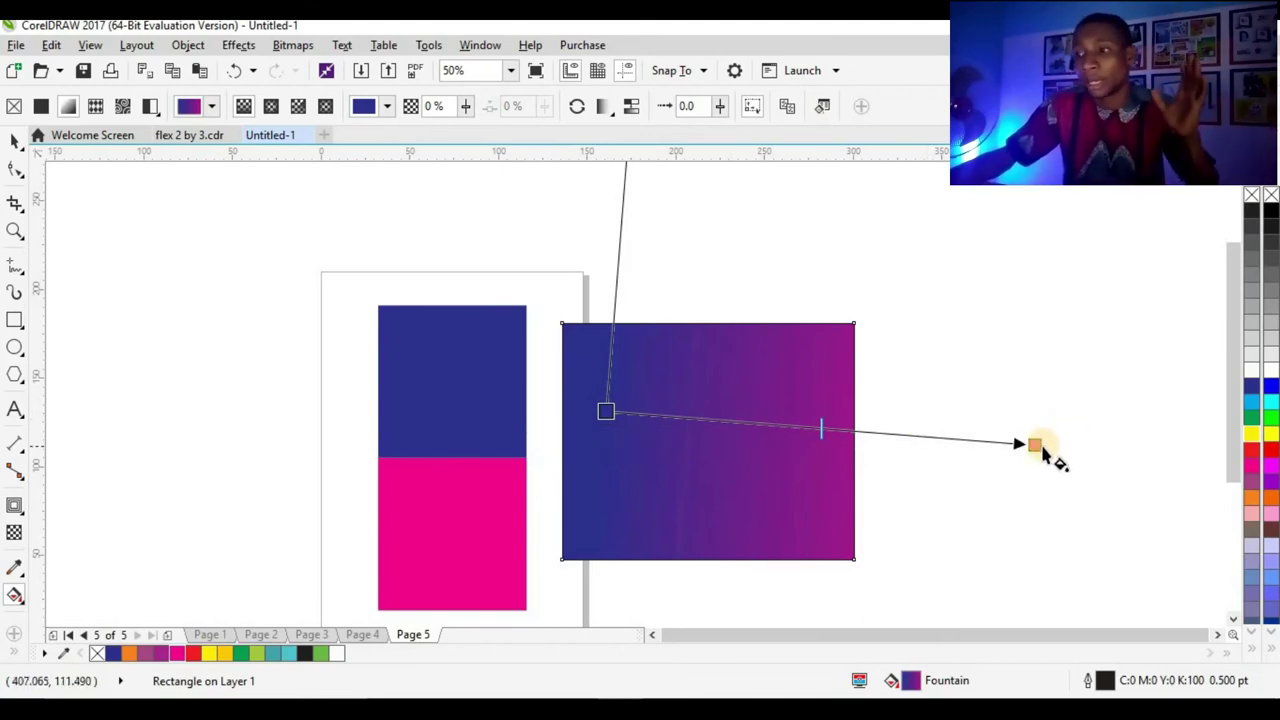
drag(969, 431, 952, 424)
drag(605, 411, 551, 387)
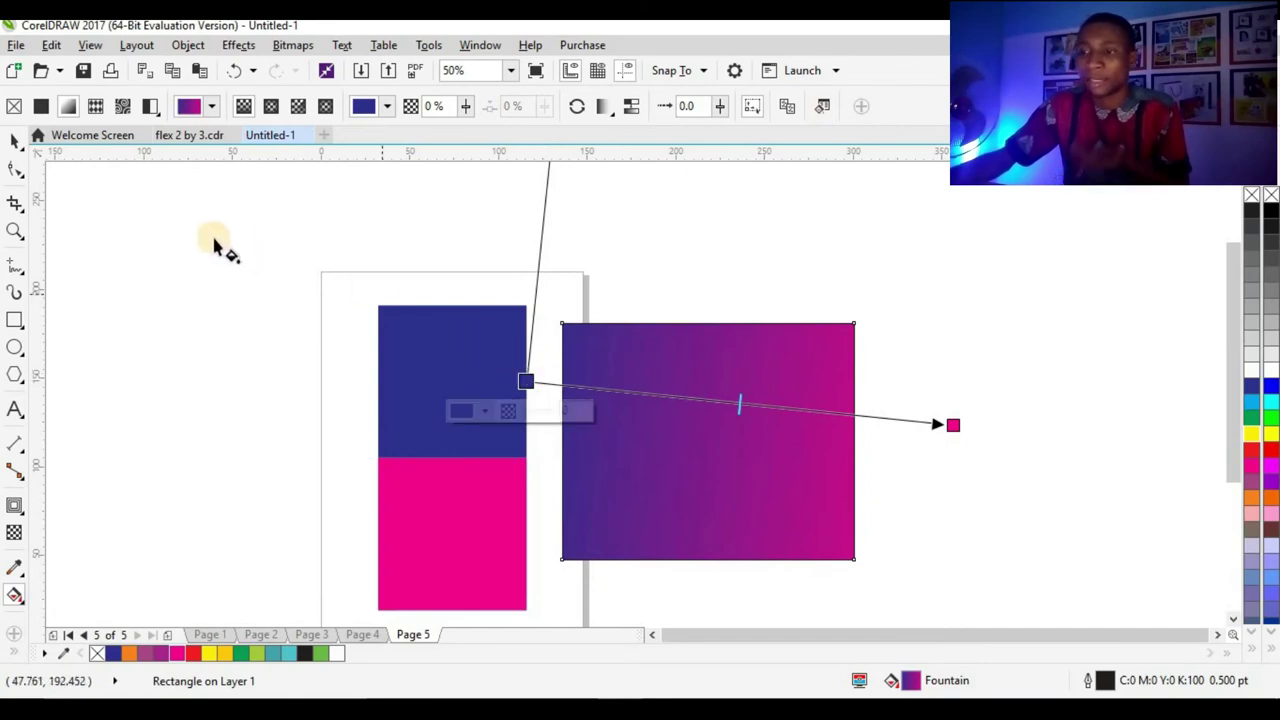
click(15, 140)
click(59, 384)
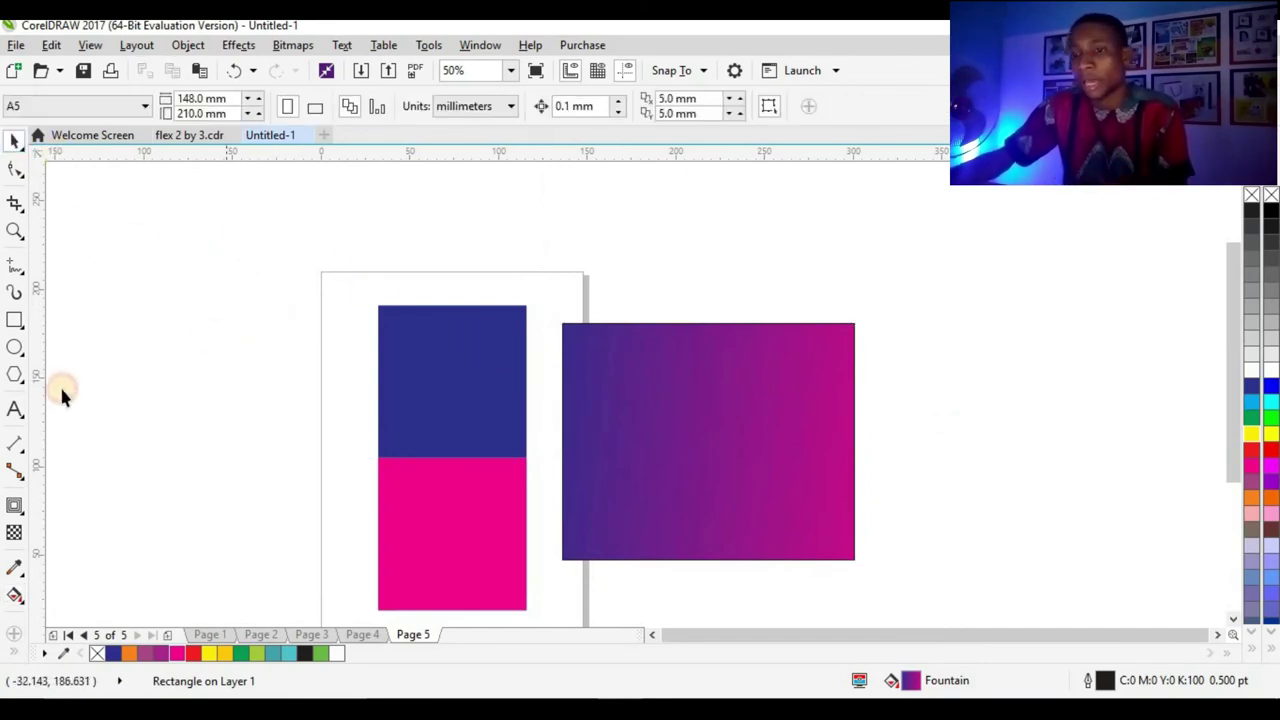
Step: Create GOOD text in the Brasilia font and scale it onto the card
click(15, 410)
click(624, 292)
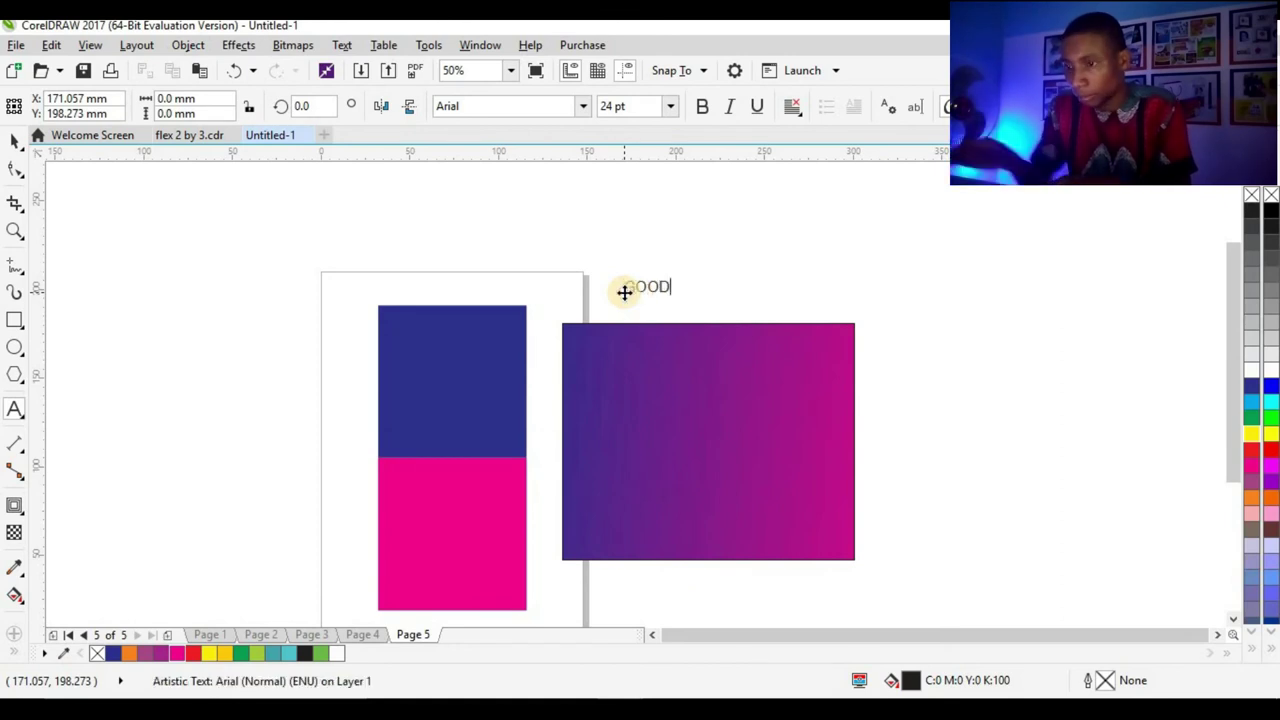
click(580, 108)
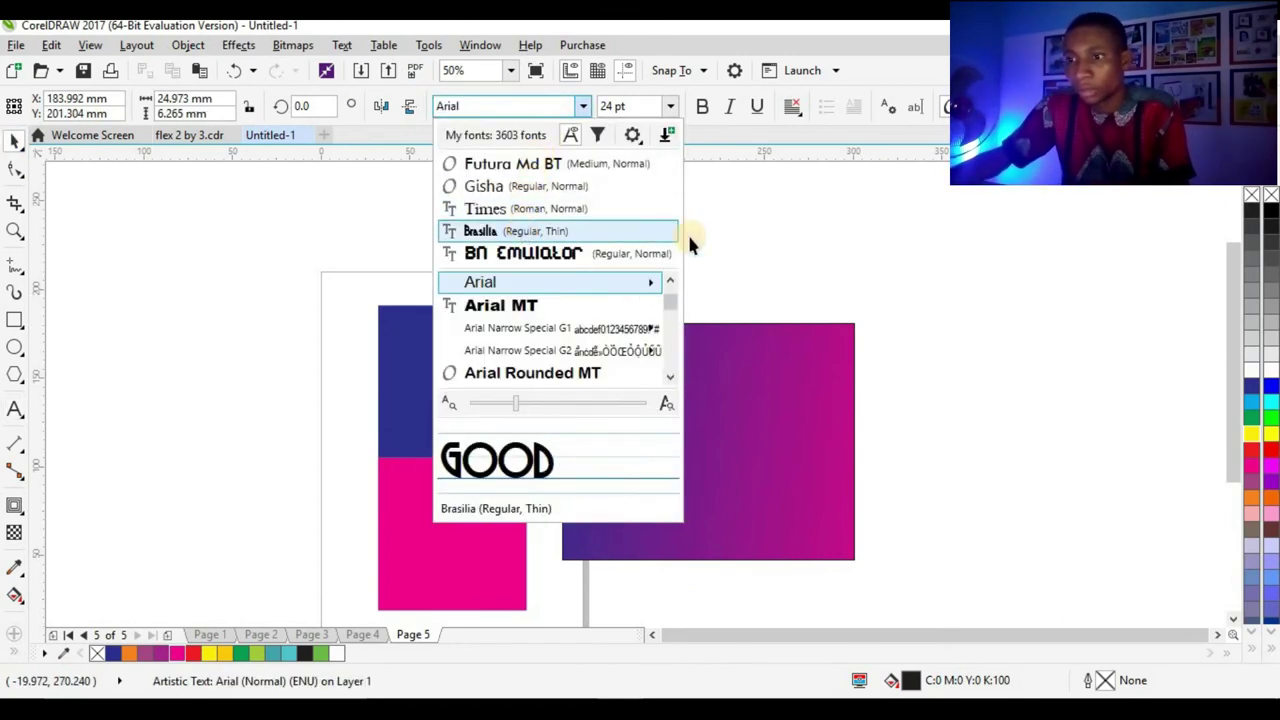
click(665, 232)
drag(659, 292, 820, 465)
drag(852, 505, 803, 486)
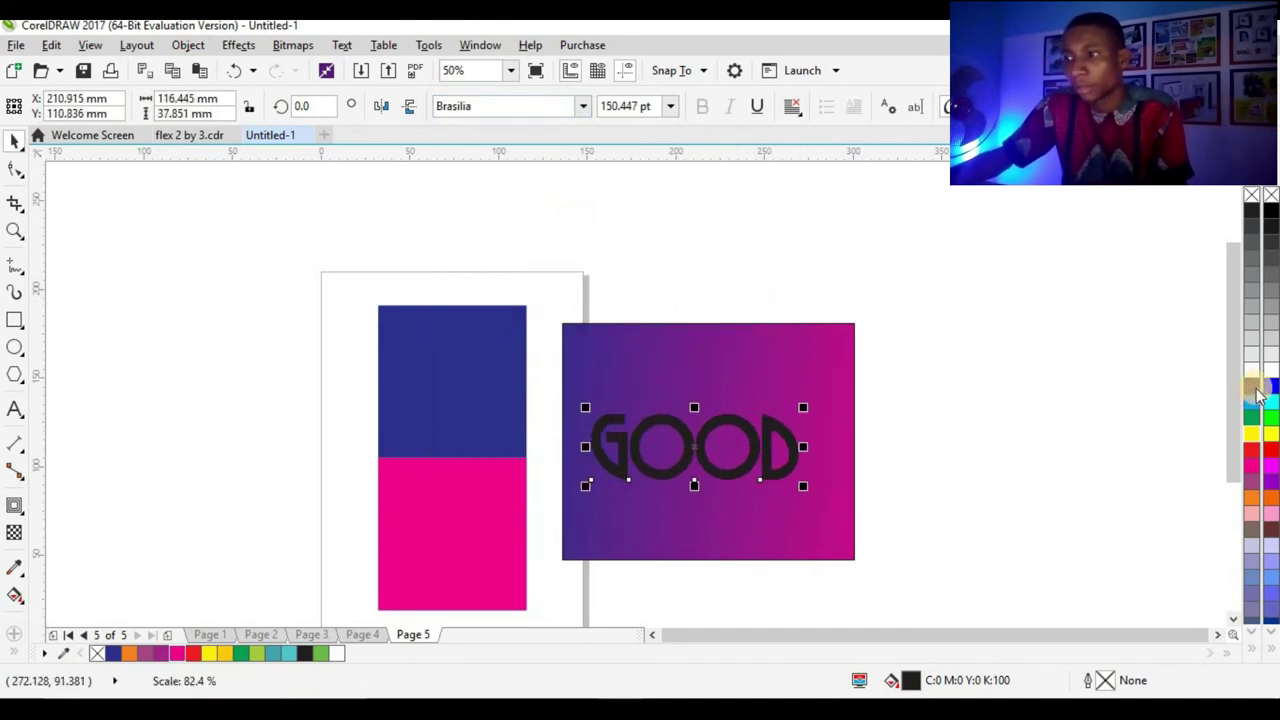
Step: Colour GOOD white and centre it horizontally and vertically on the card
shift+click(845, 352)
key(e)
key(c)
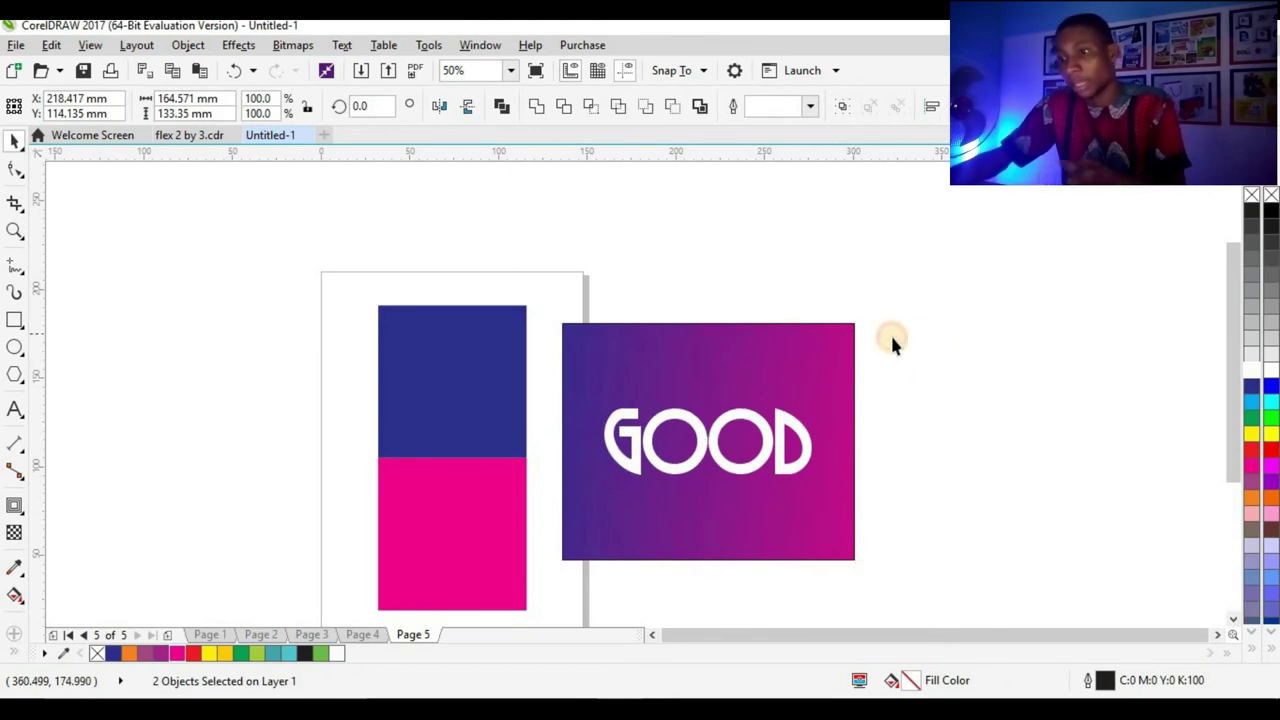
click(888, 333)
scroll(770, 450, up, 4)
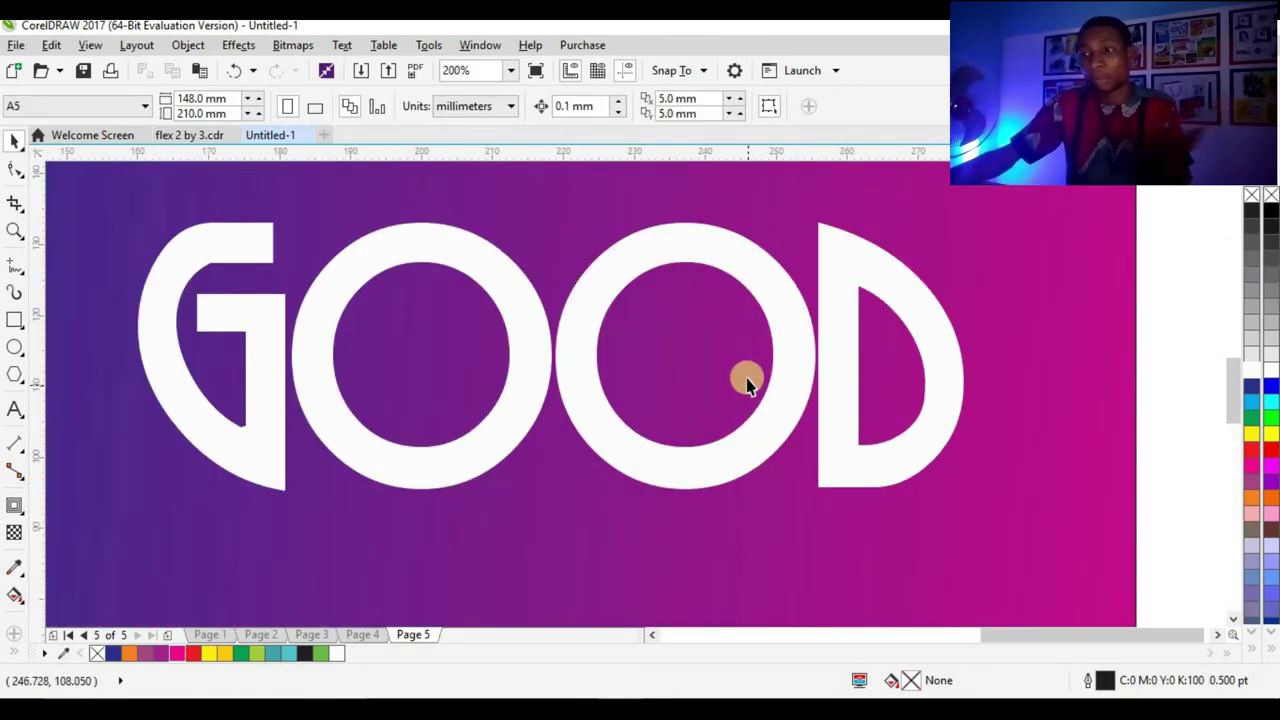
scroll(745, 380, down, 4)
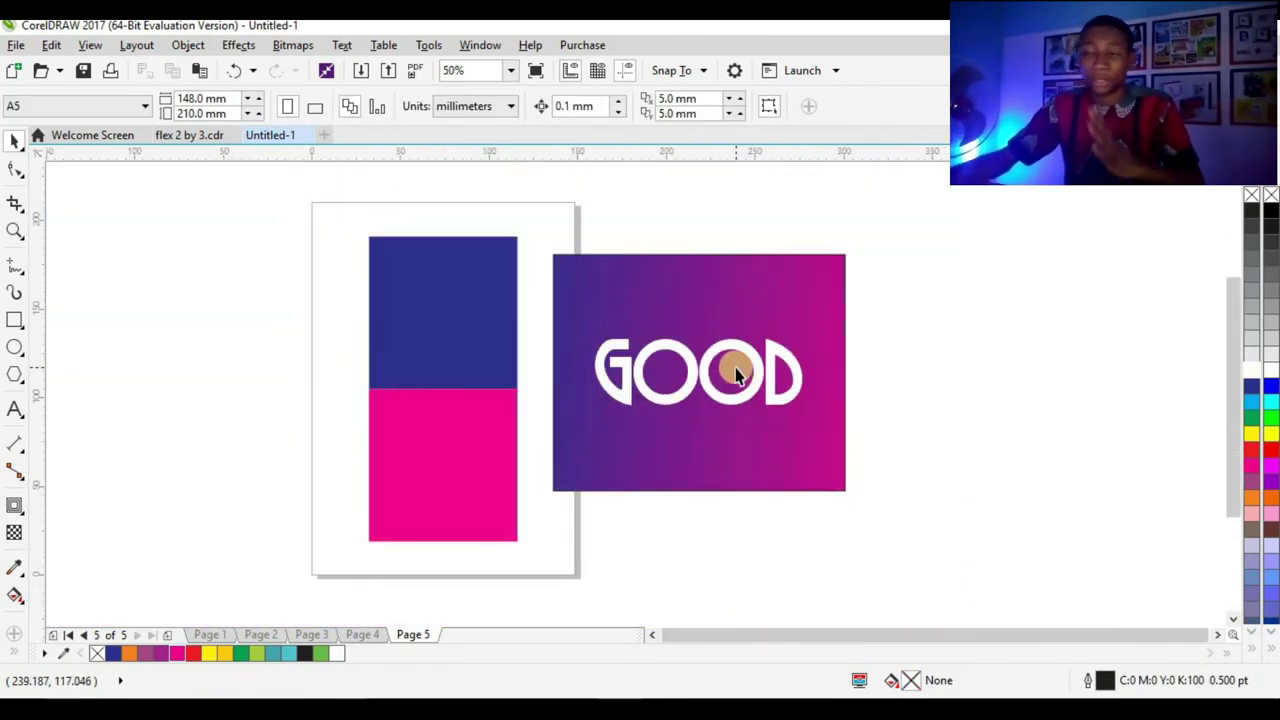